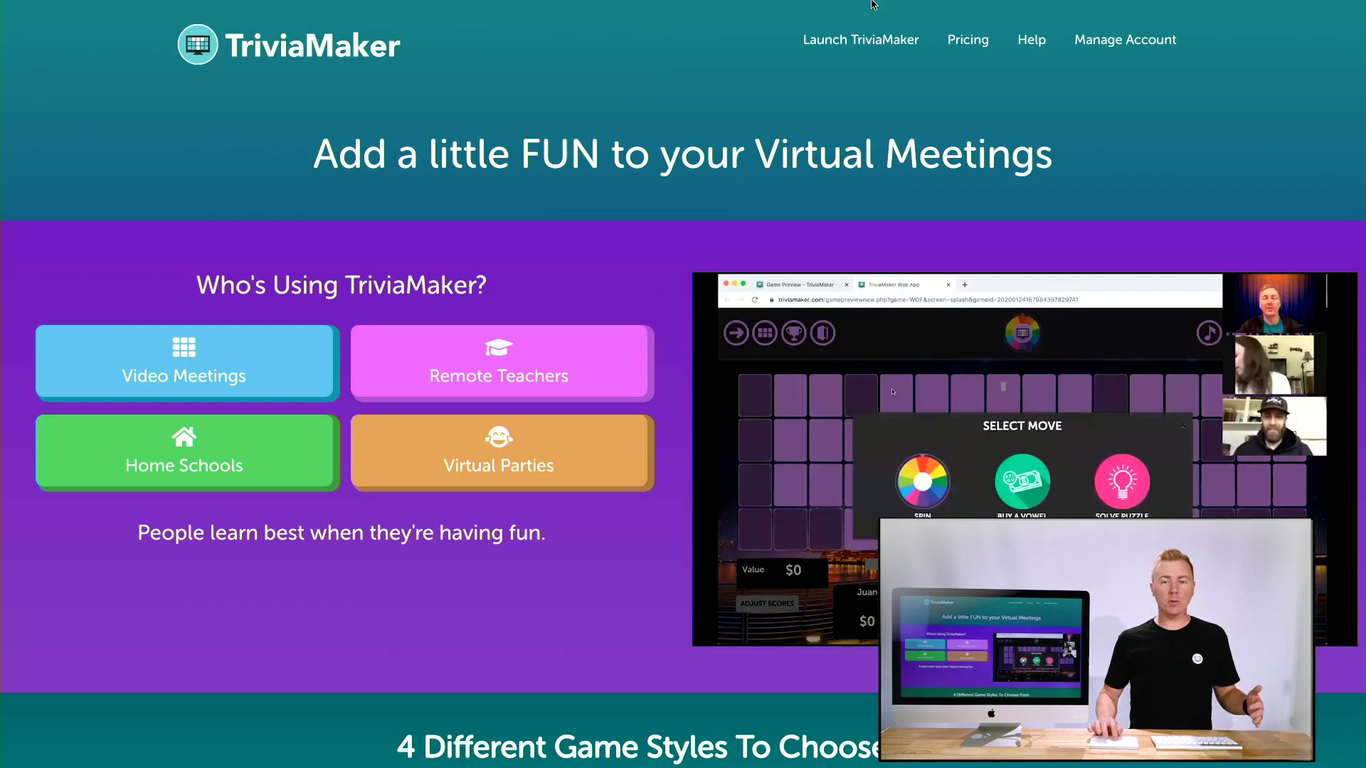
- Launch TriviaMaker and start a new quiz in the Trivia game style
left_click(820, 51)
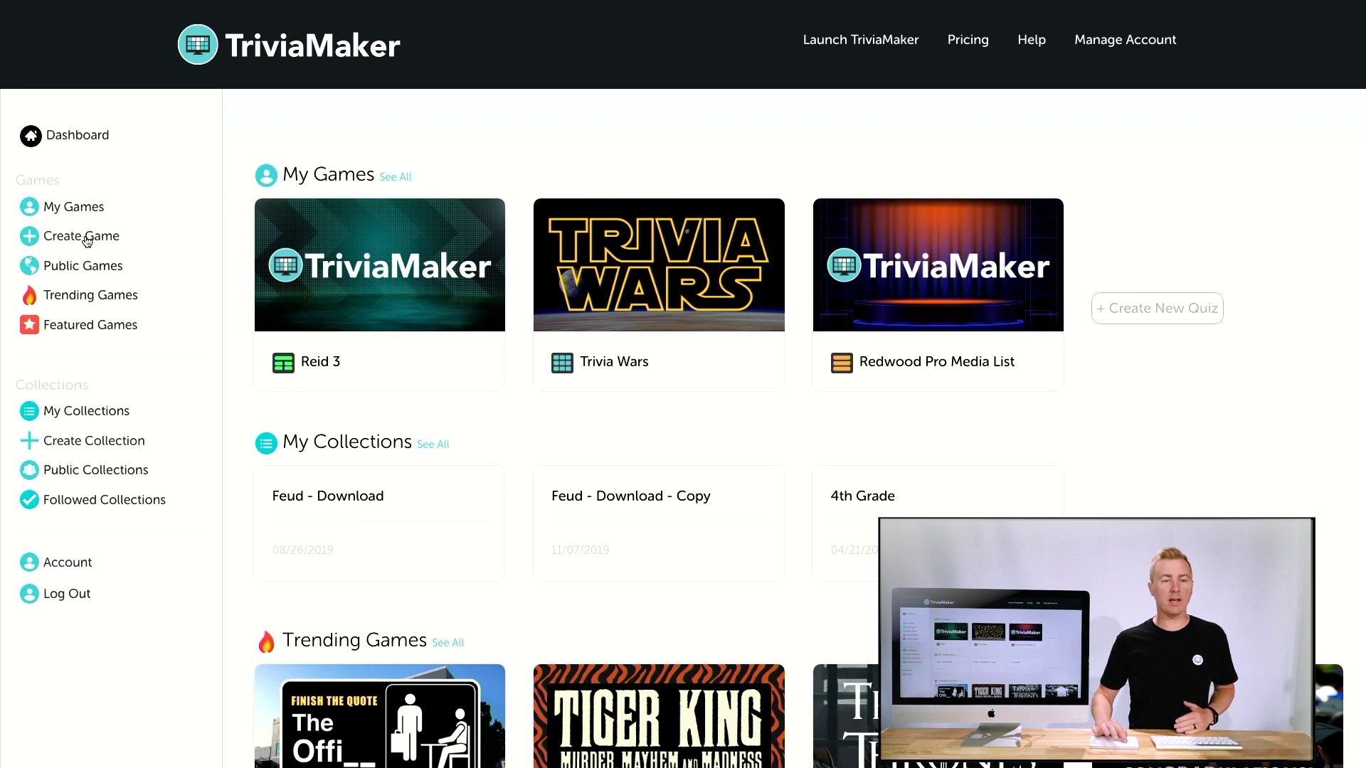
left_click(1145, 316)
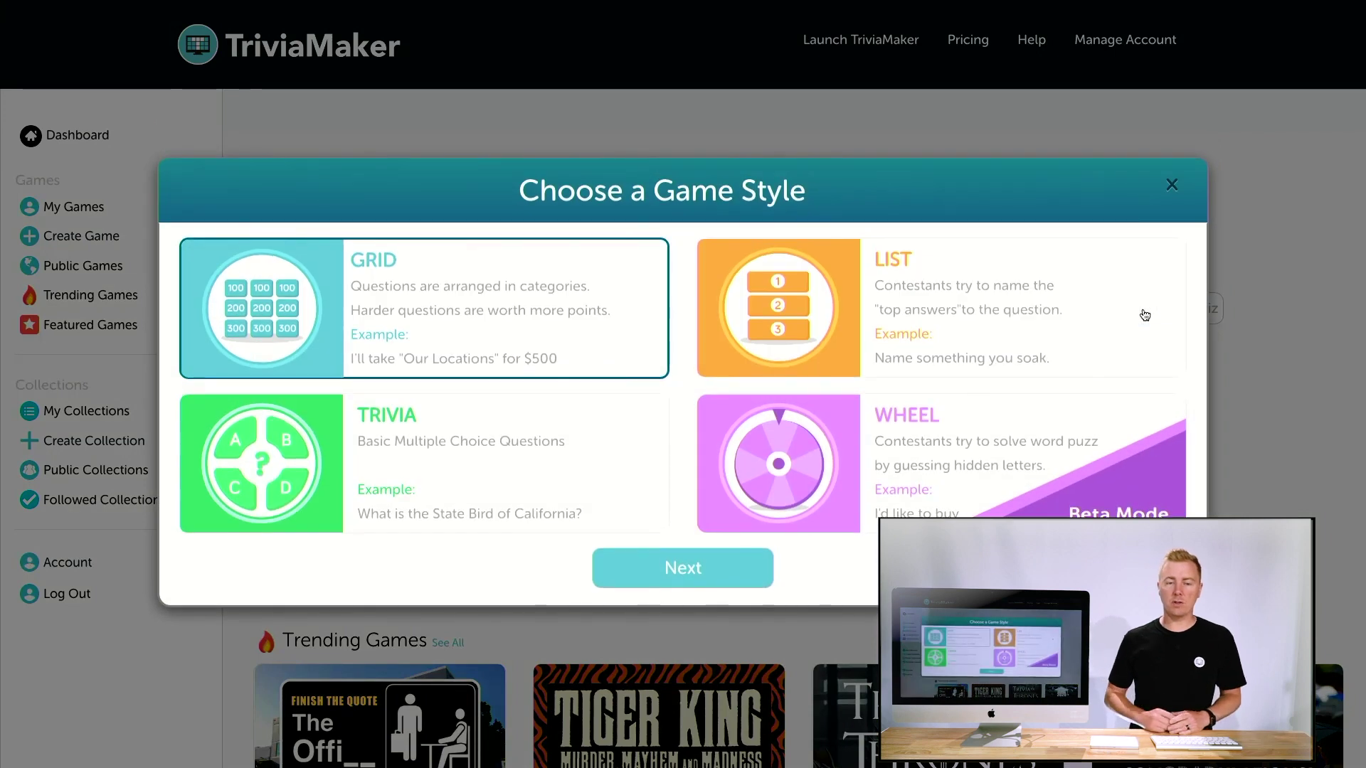
left_click(337, 439)
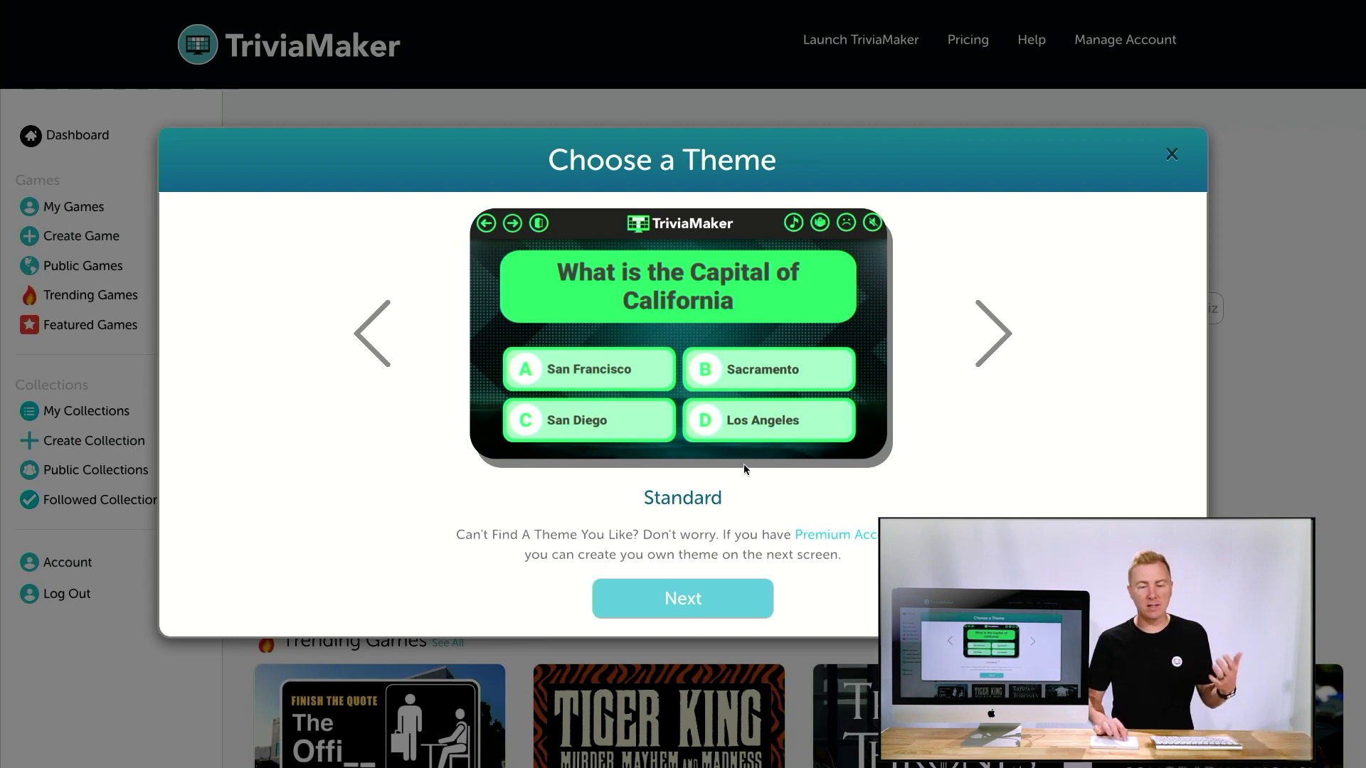
- Browse the available themes and choose the Standard theme for the game
left_click(994, 354)
left_click(991, 353)
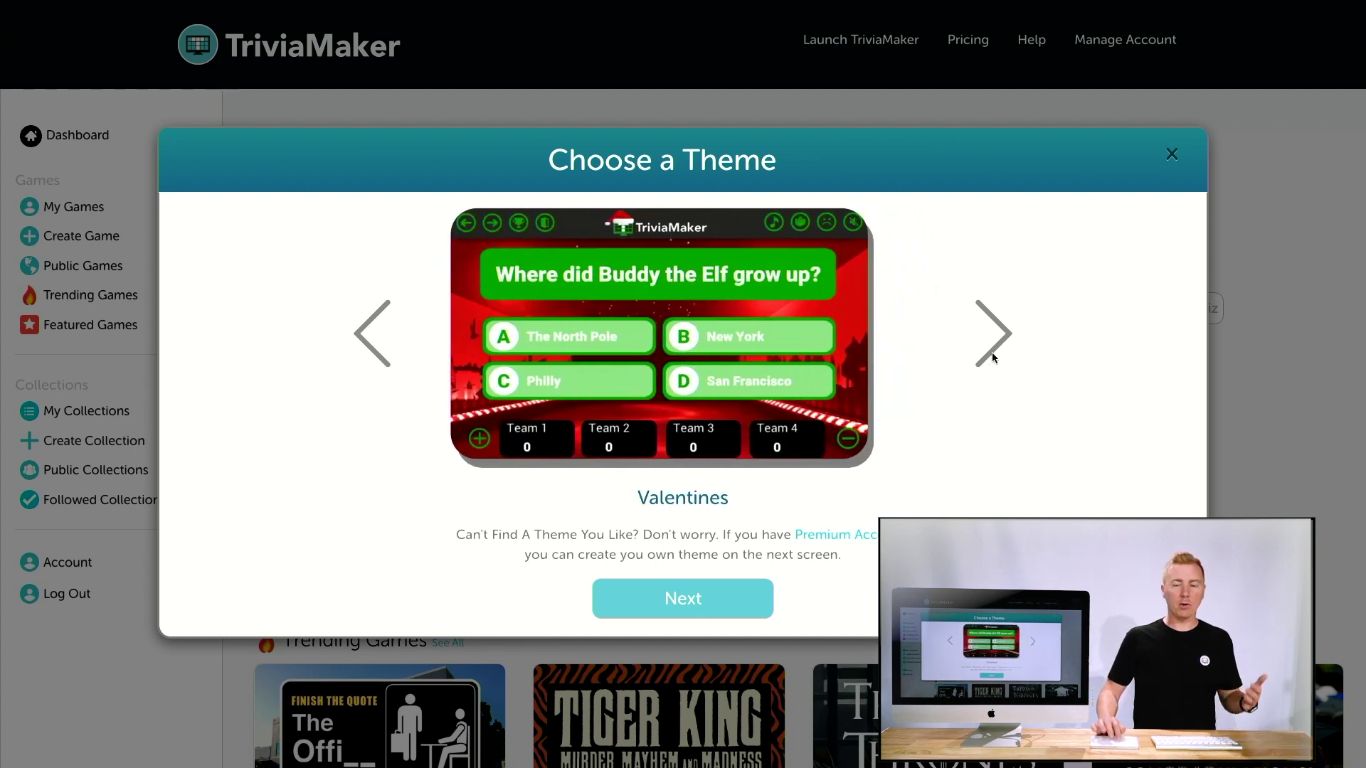
left_click(992, 352)
left_click(991, 352)
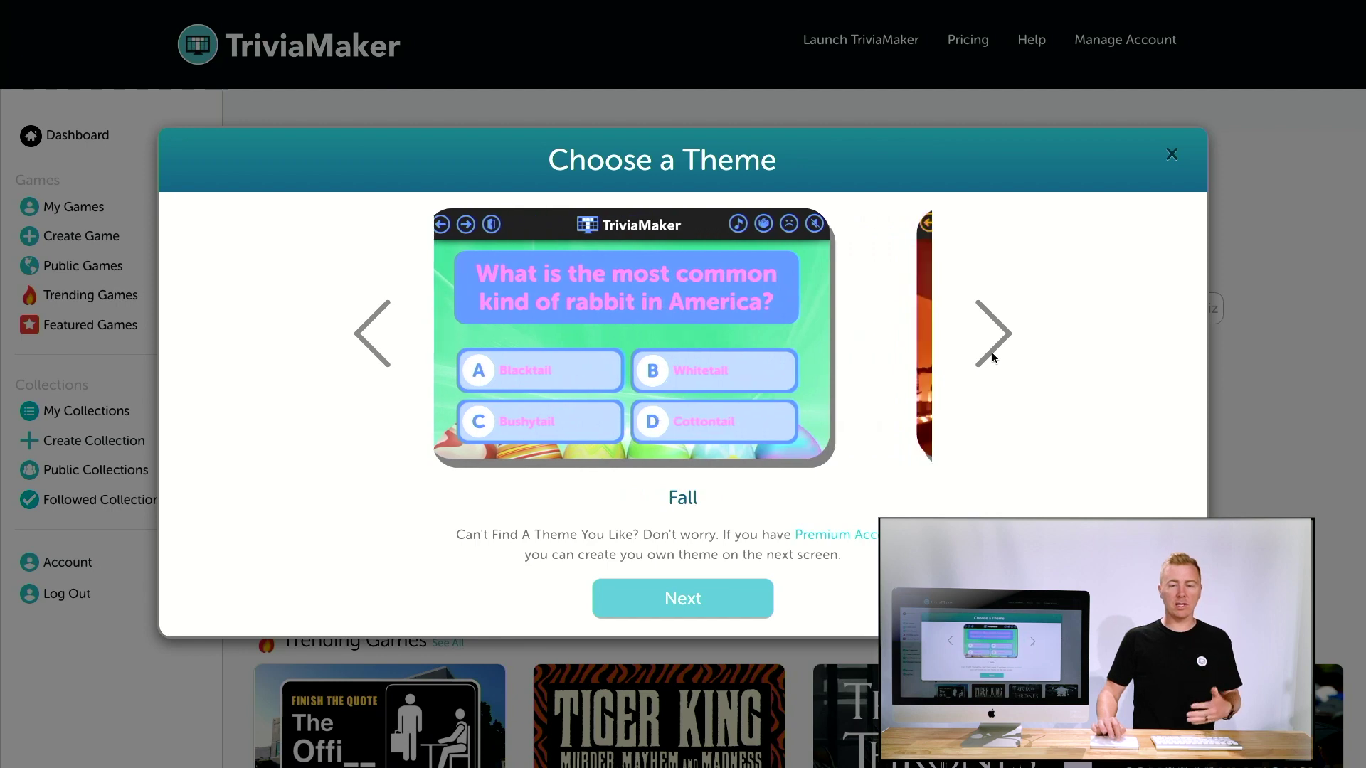
left_click(992, 352)
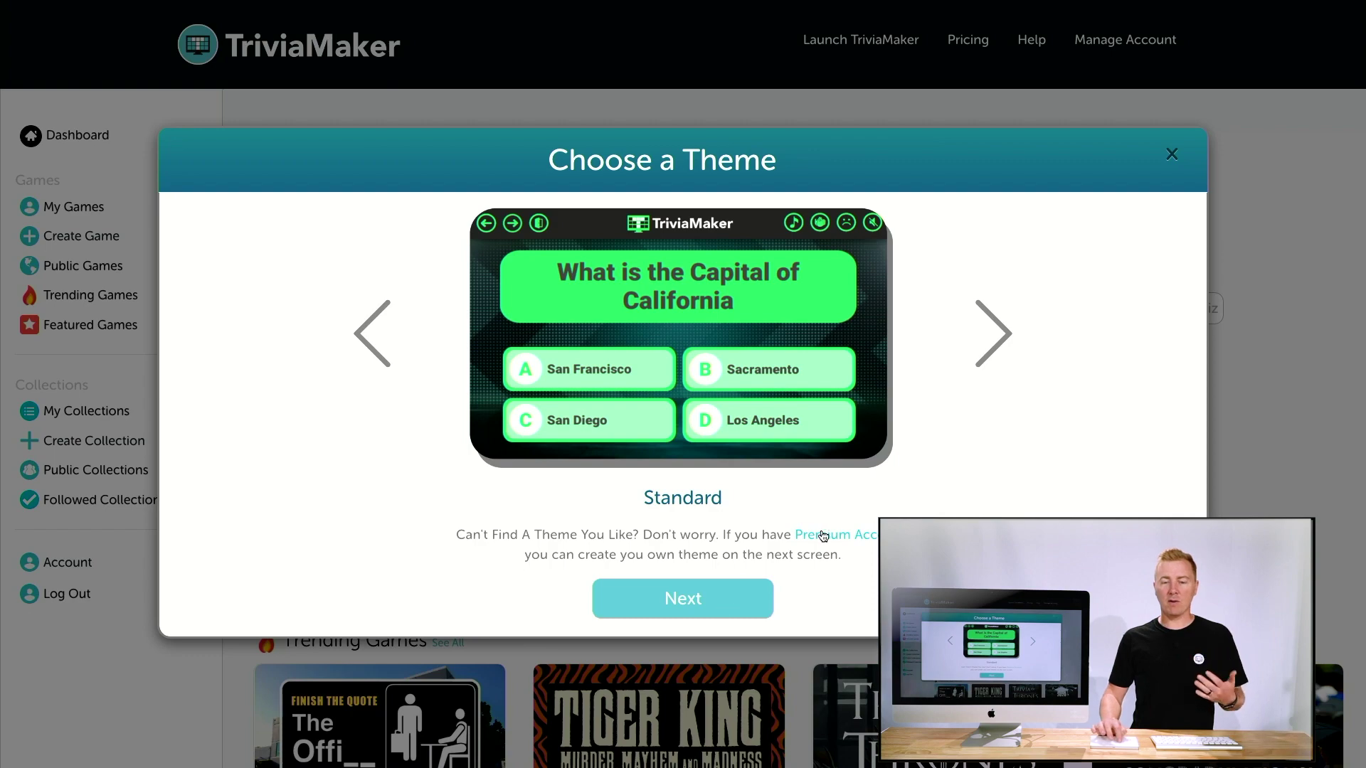
left_click(692, 602)
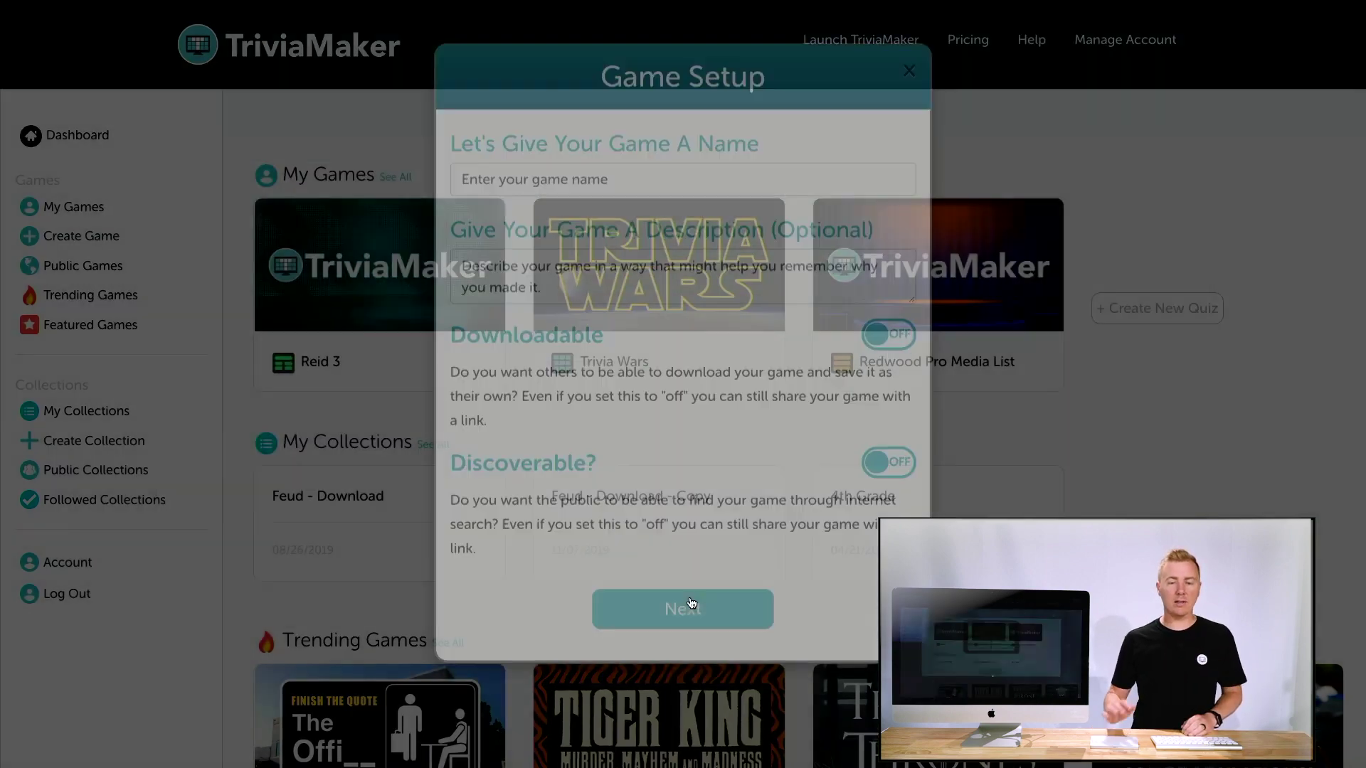
- Name the game "Trivia 1", leave the description empty, and complete the game setup
left_click(579, 200)
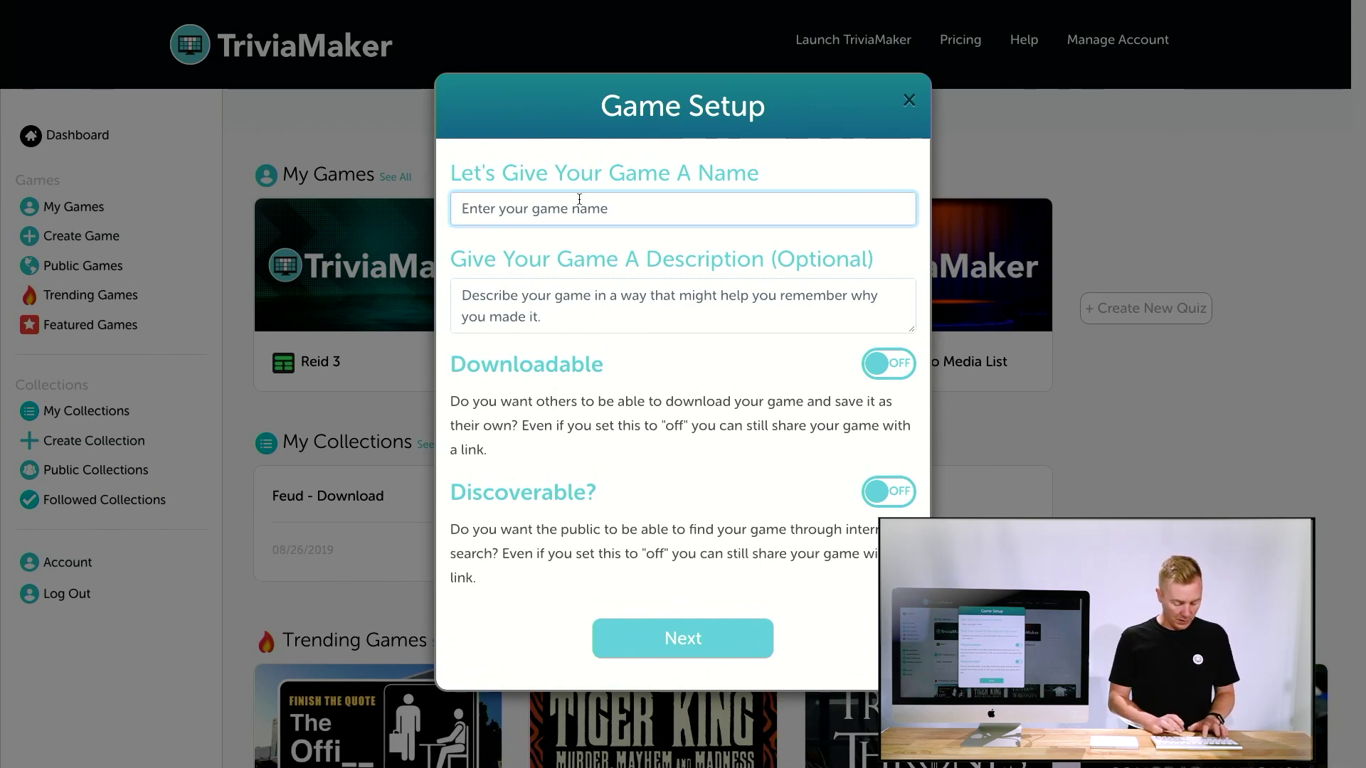
type("Trivia 1")
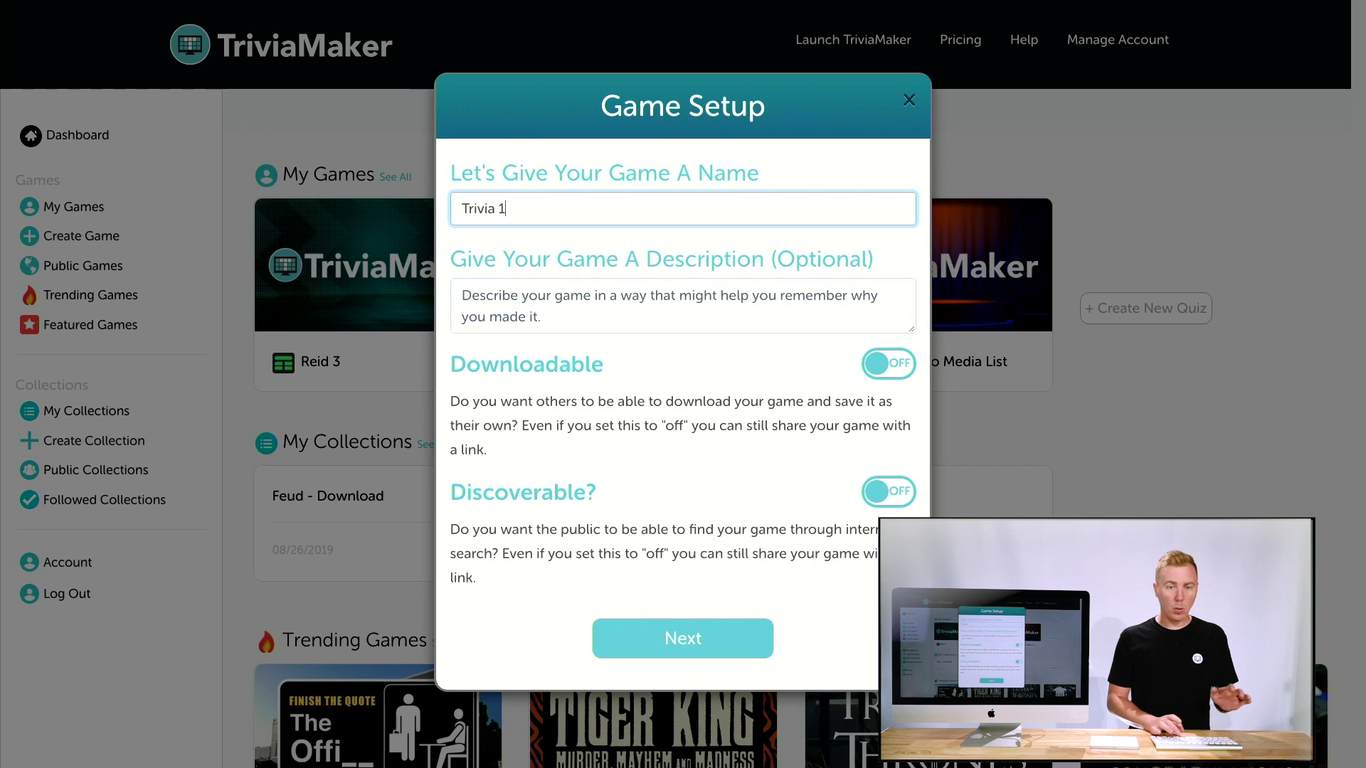
left_click(596, 294)
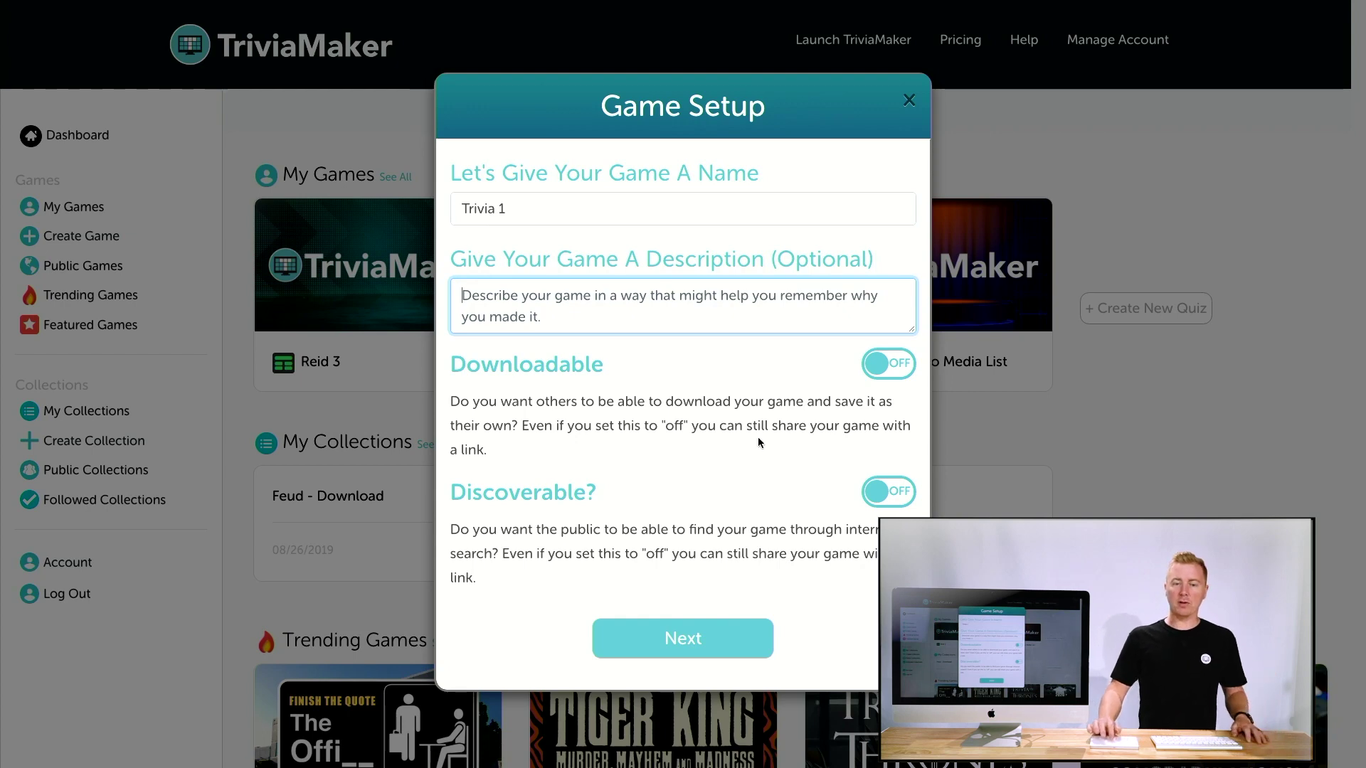
left_click(703, 642)
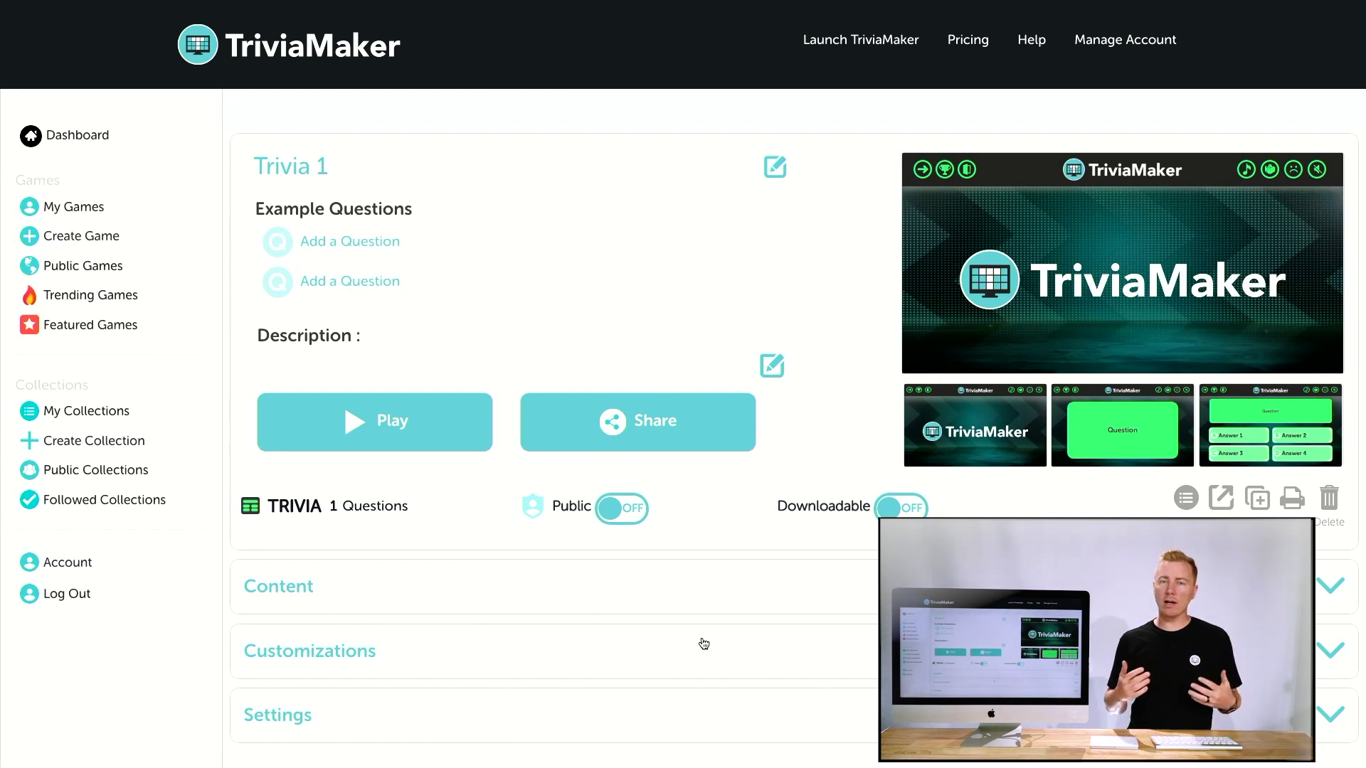
- Expand the game's Content section to reach its question list
scroll(668, 473, "down", 3)
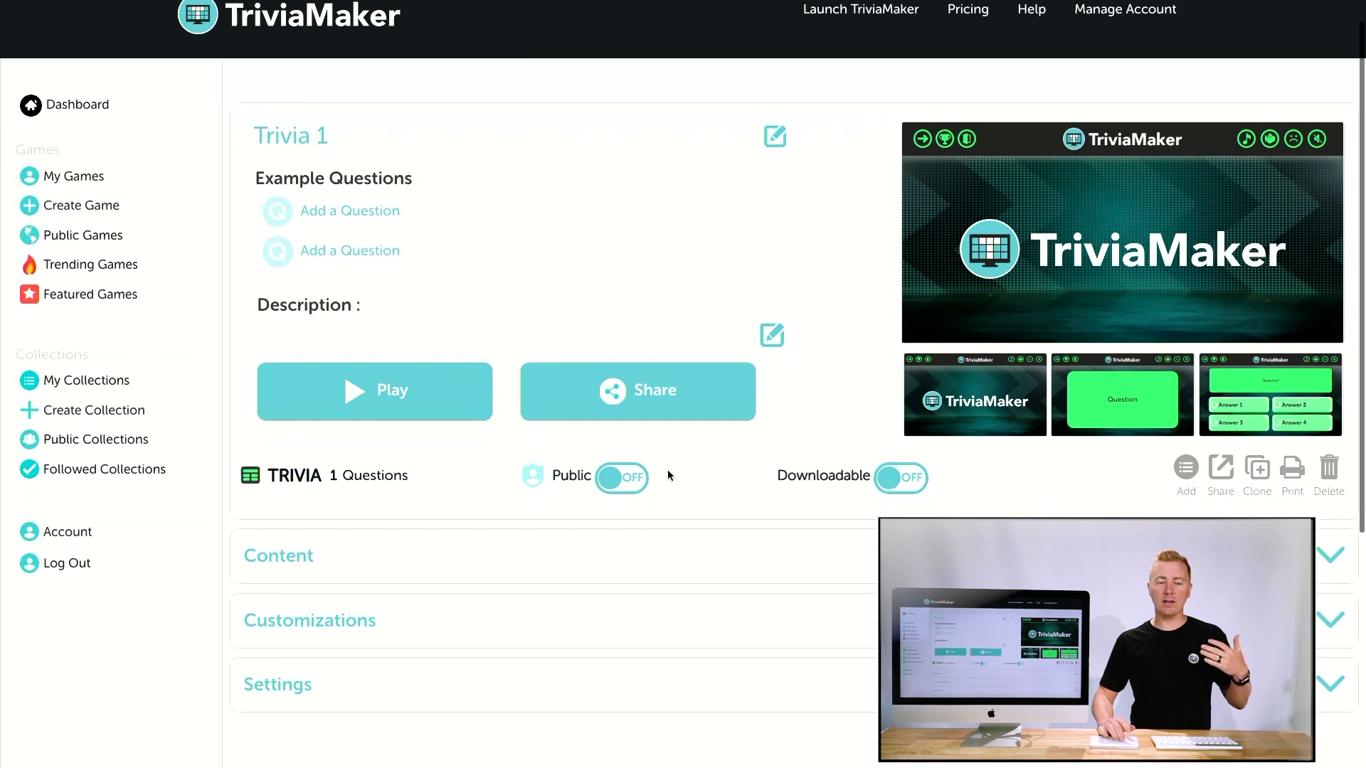
scroll(667, 474, "up", 3)
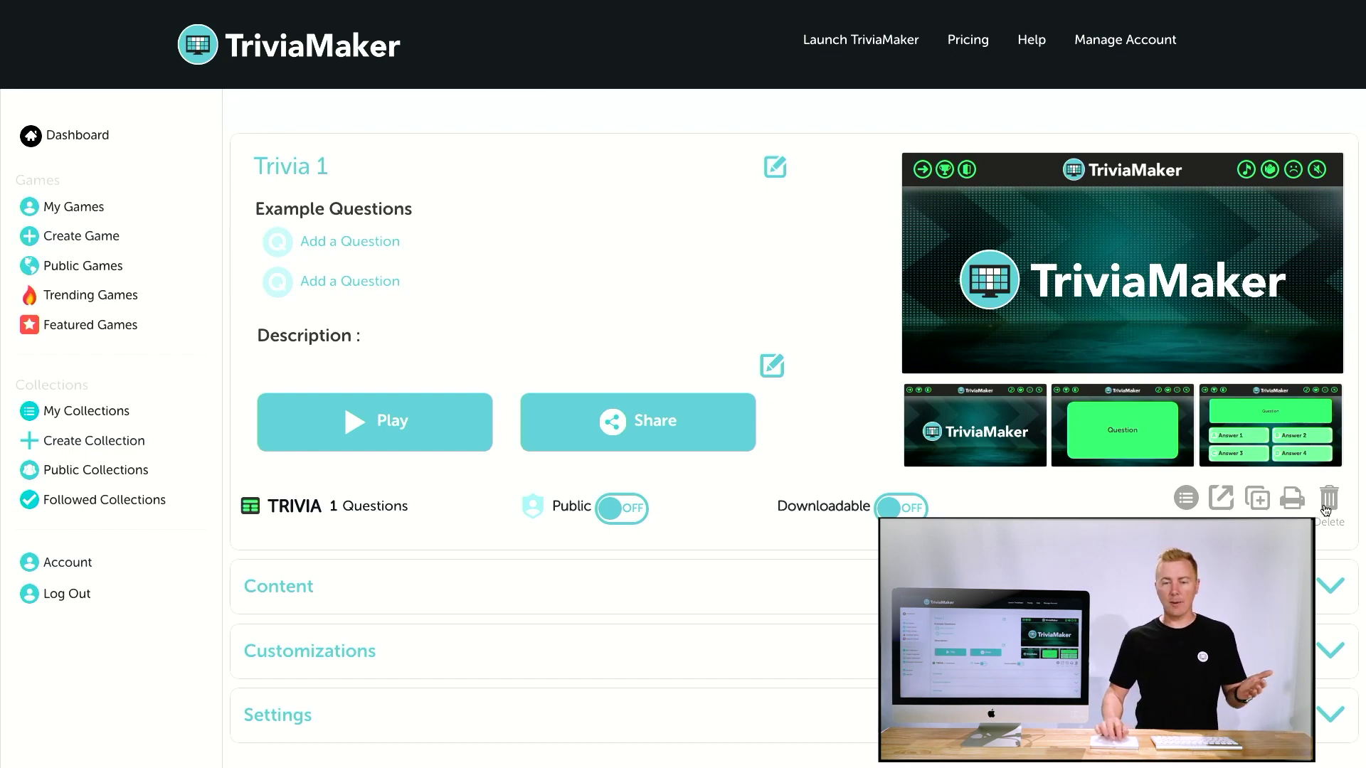
scroll(996, 462, "down", 4)
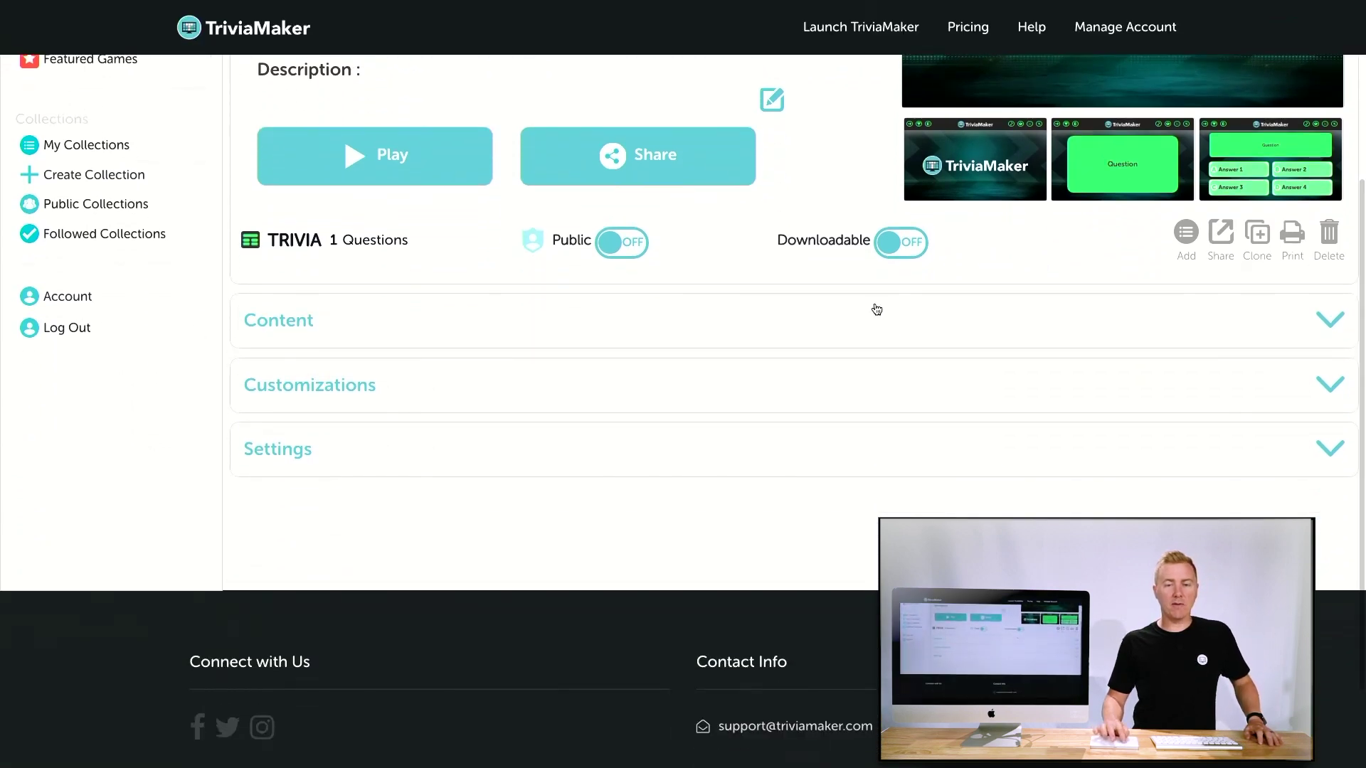
left_click(877, 309)
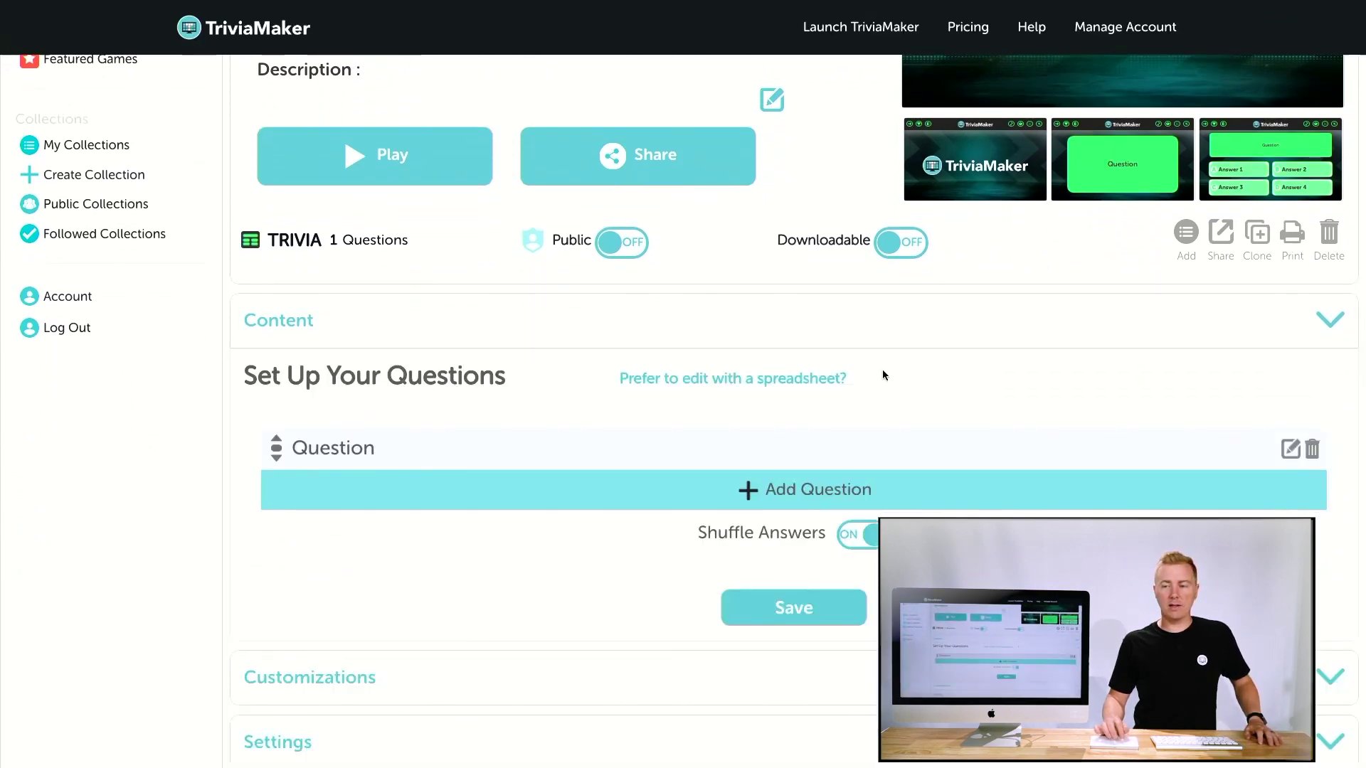
scroll(883, 371, "down", 2)
scroll(882, 370, "down", 2)
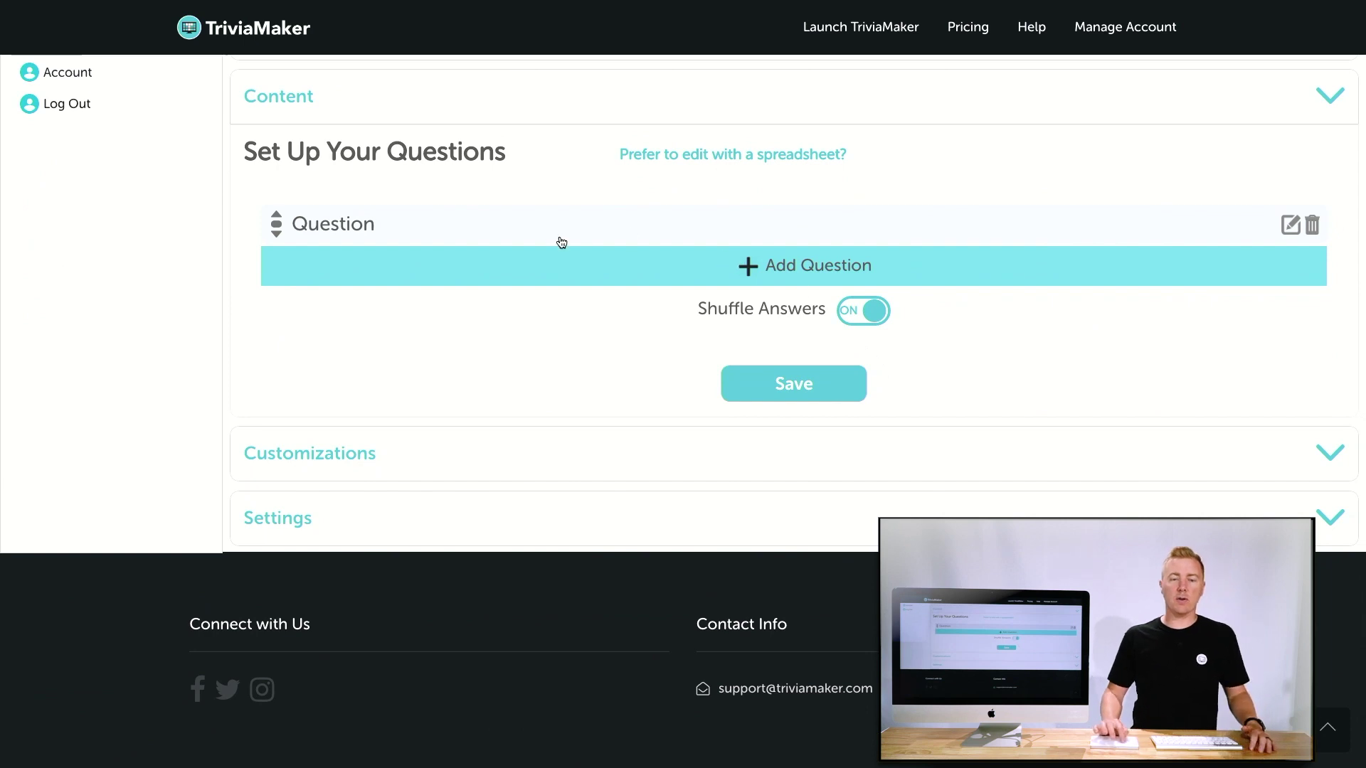
- Edit the blank question to read "What is the state bird of California?"
left_click(1289, 226)
left_click(590, 219)
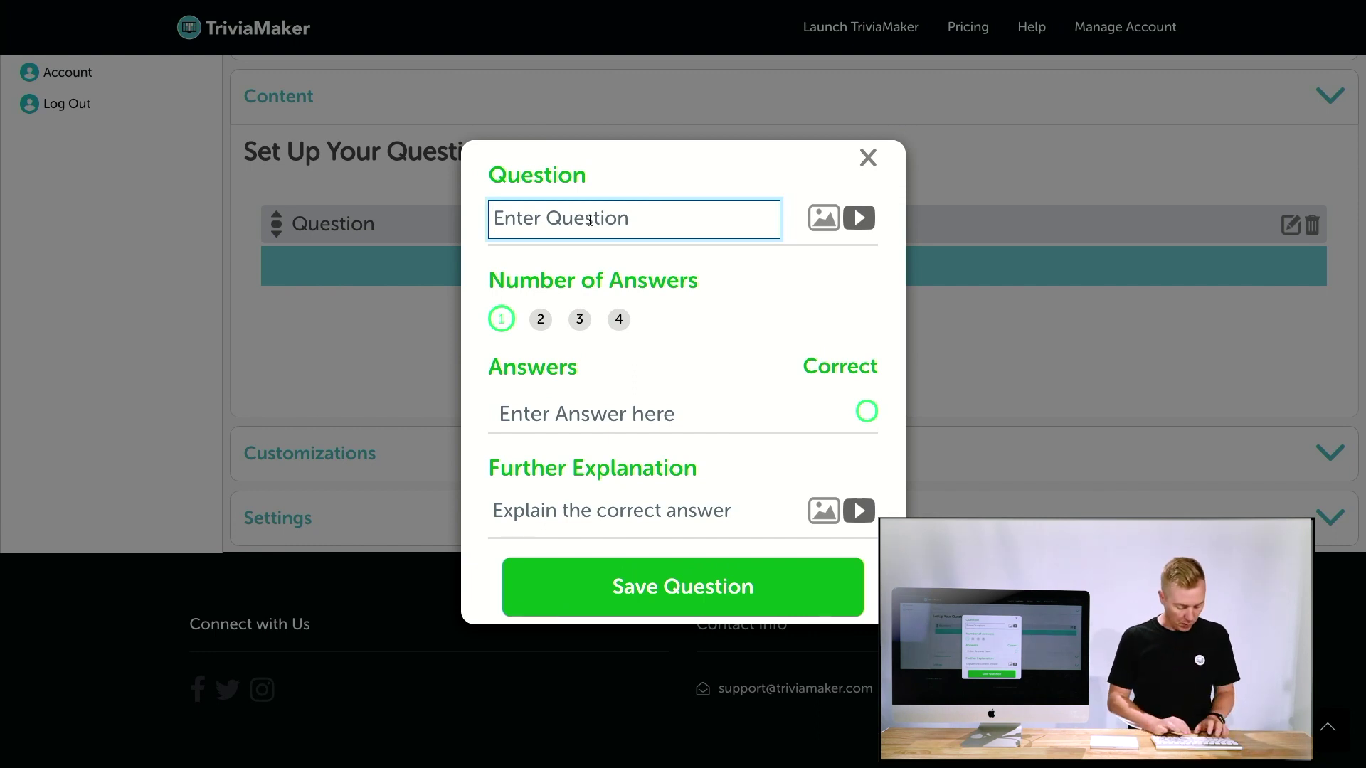
type("What is the state bi")
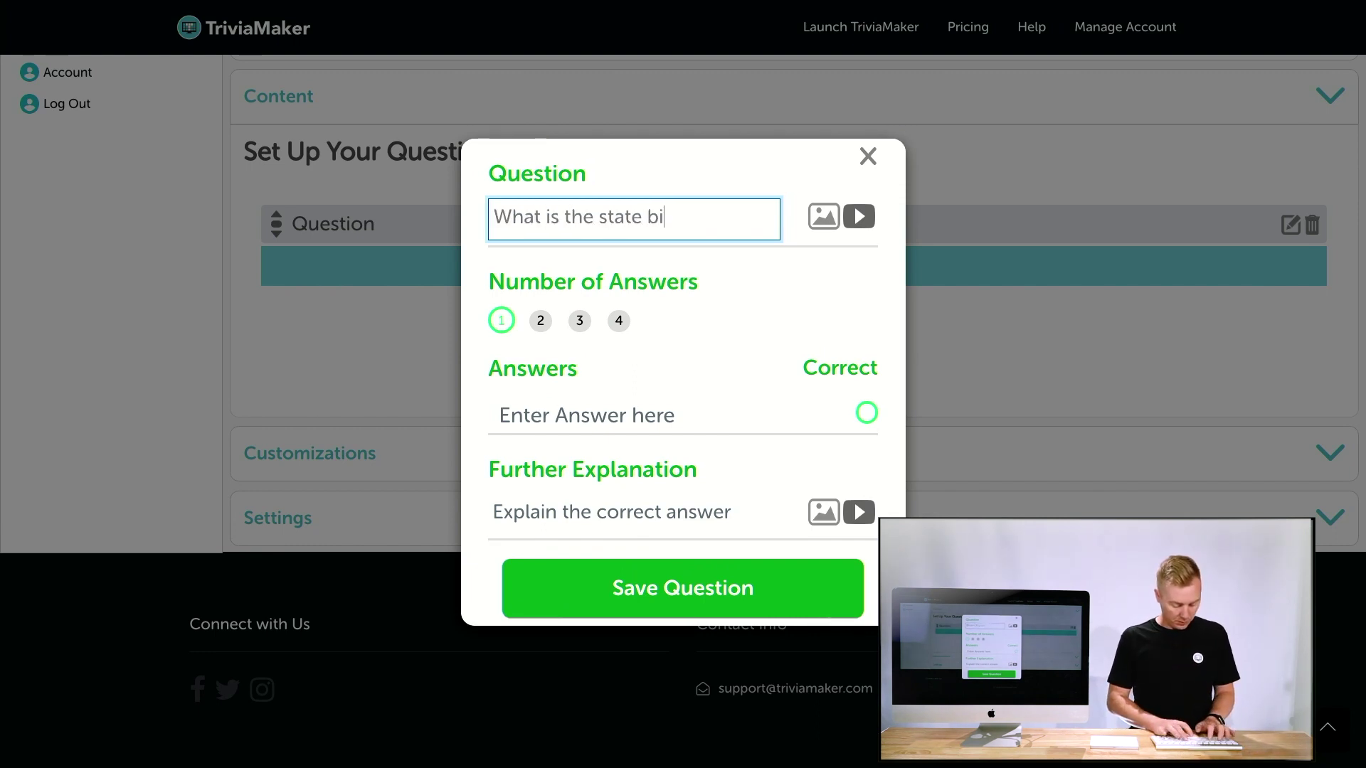
type("rd of california?")
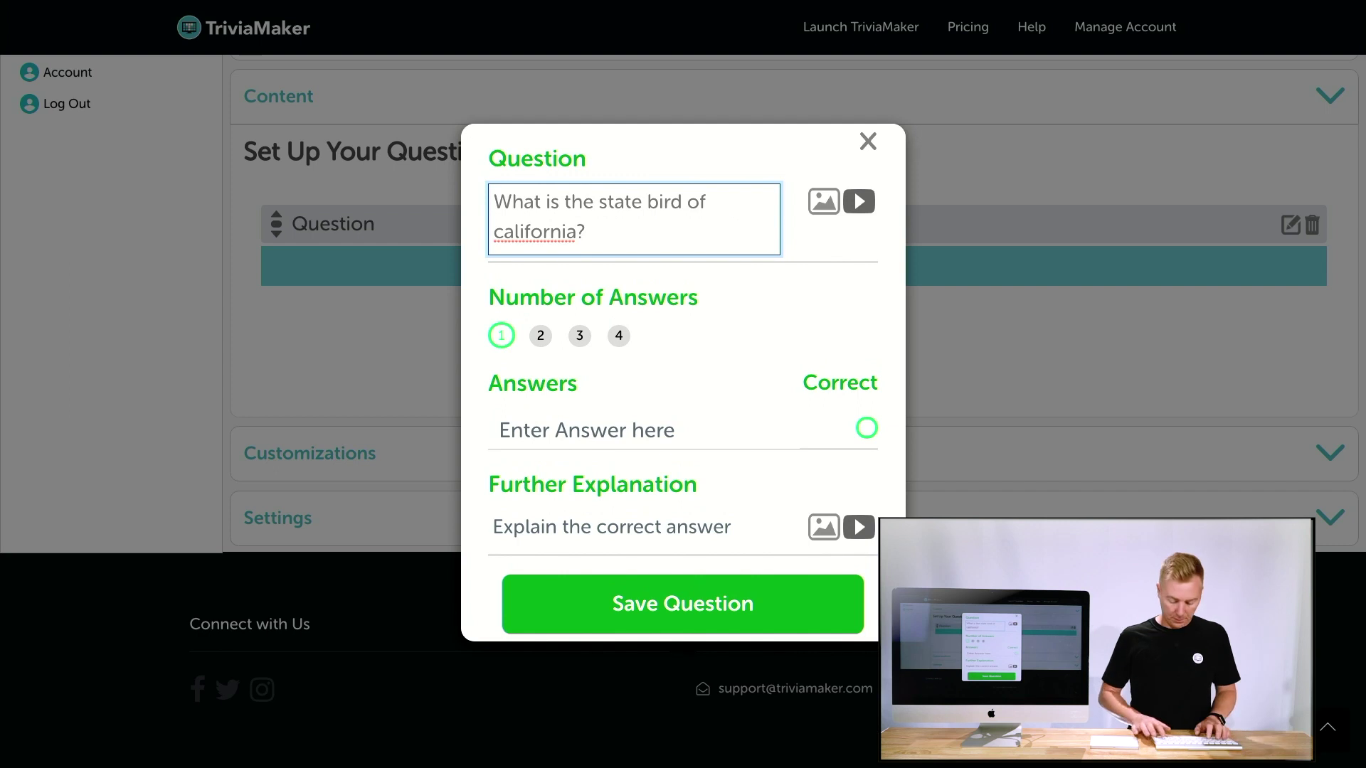
left_click(510, 231)
key("BackSpace")
type("C")
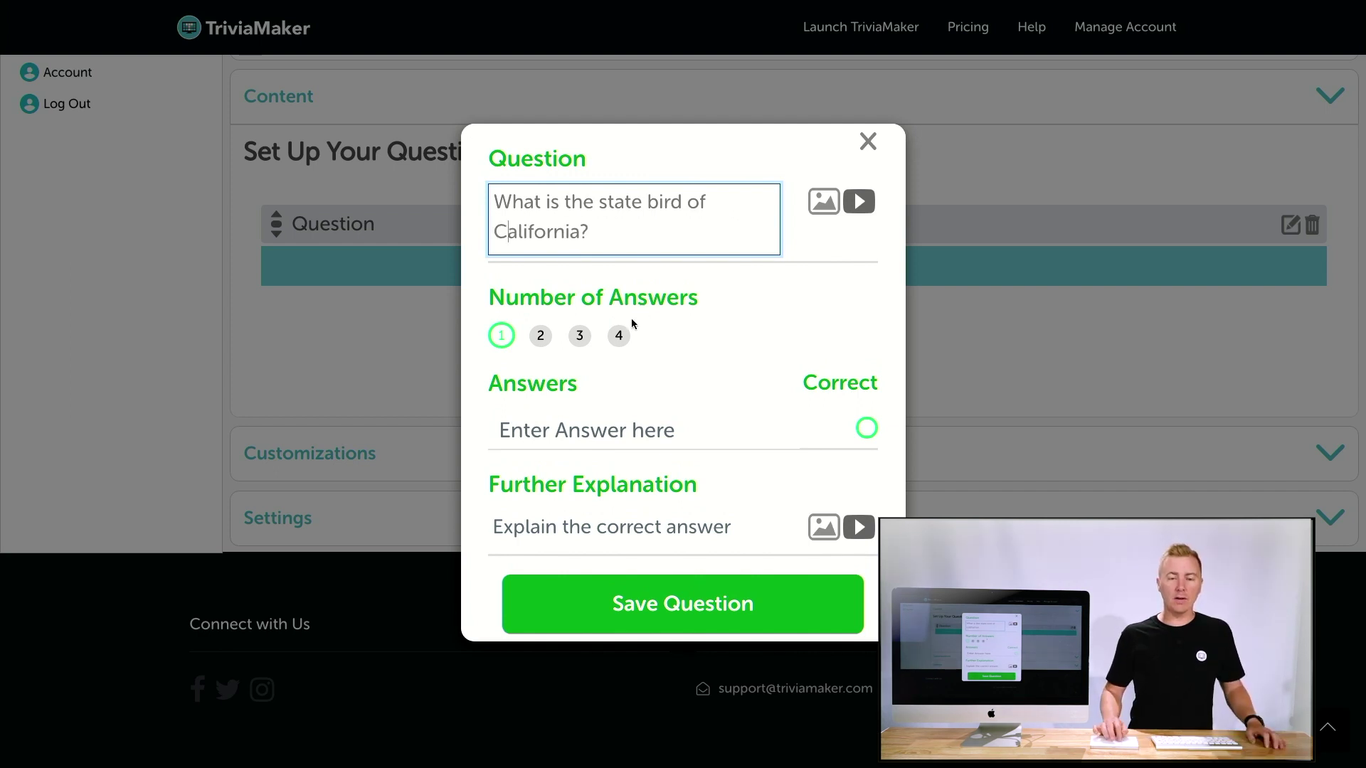
- Set the number of answers to 4 and mark the first answer as correct
left_click(619, 335)
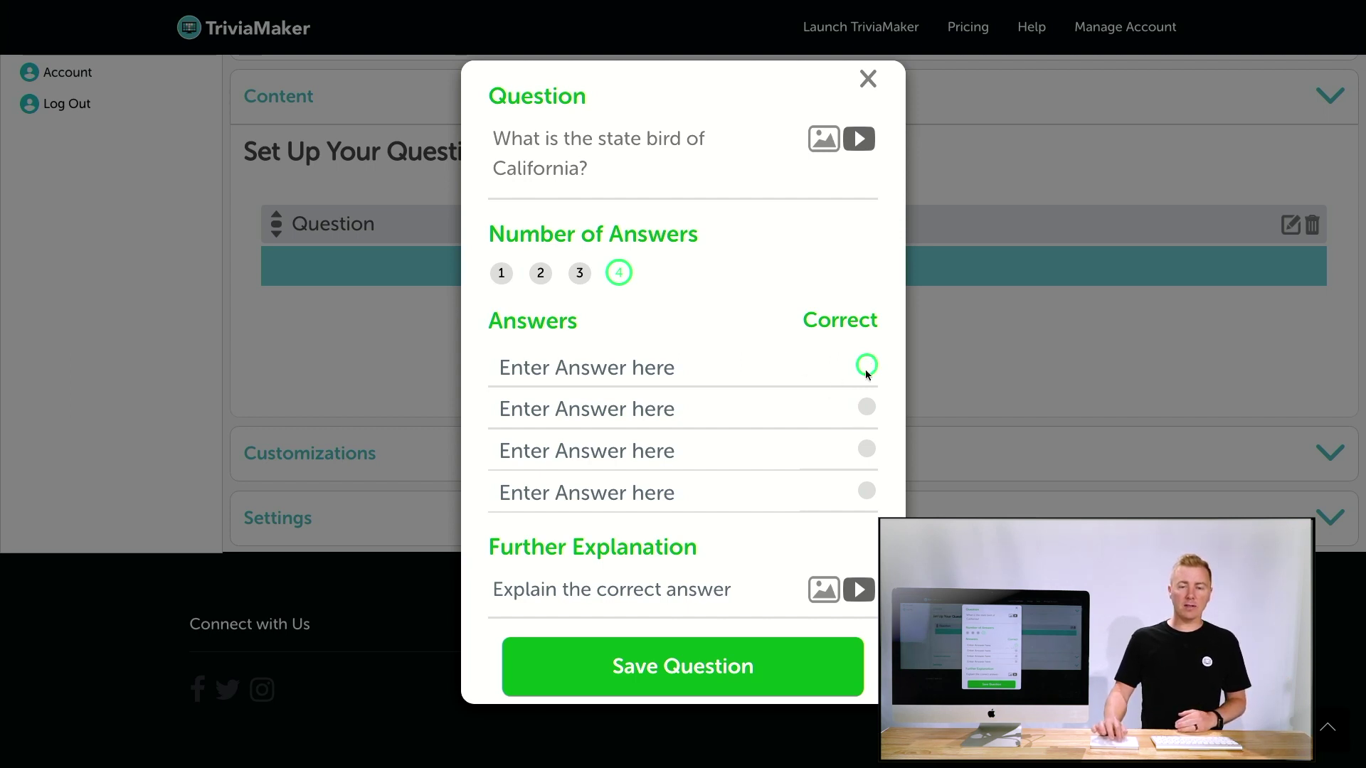
left_click(866, 406)
left_click(866, 449)
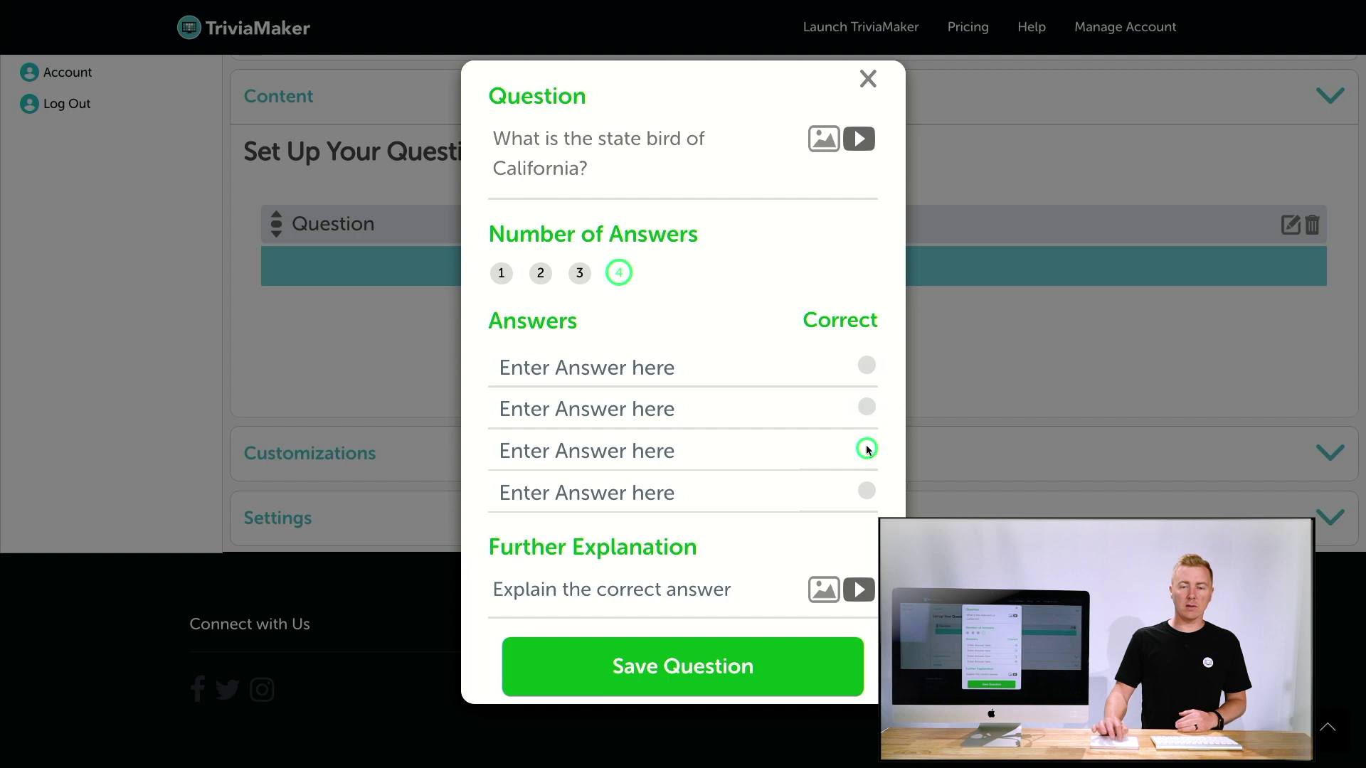
left_click(866, 366)
- Enter the four answers in order: Quail, Falcon, Eagle and Robin
left_click(738, 371)
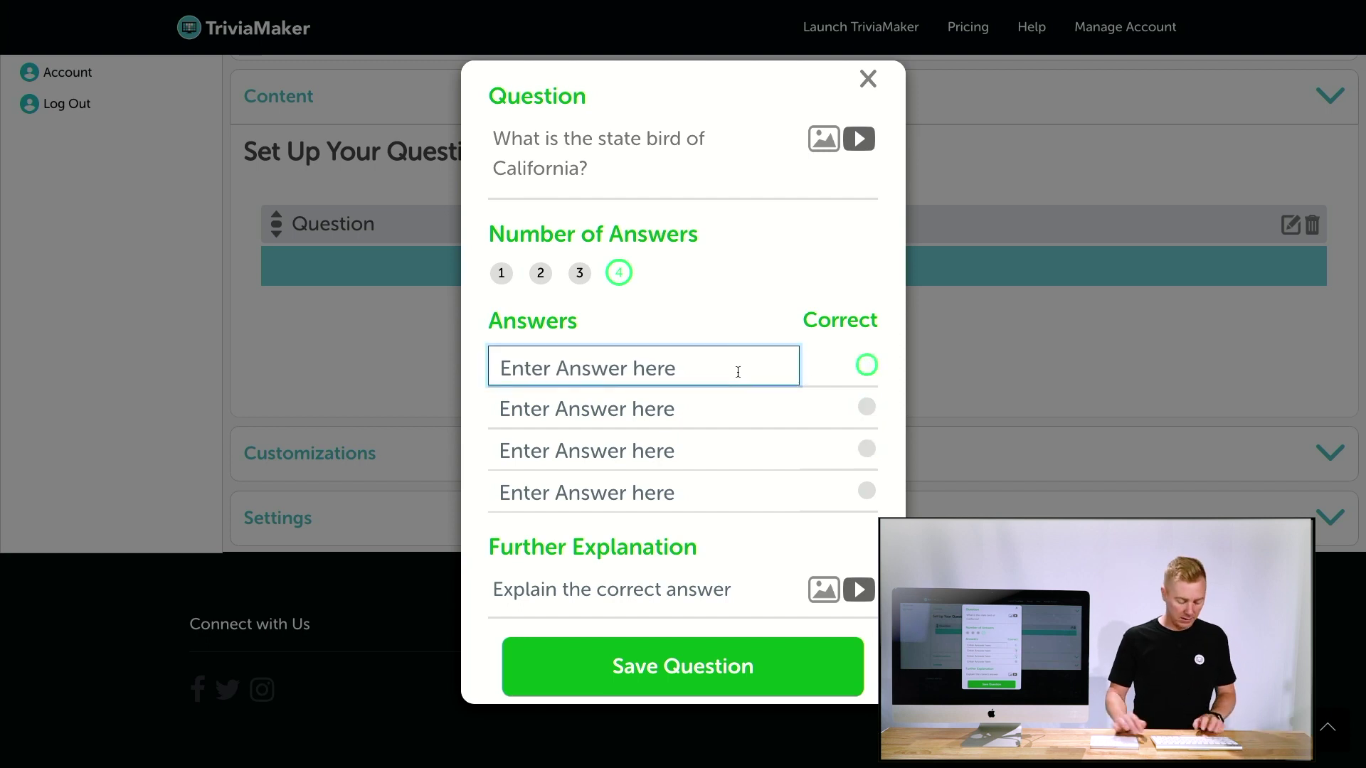
type("Quail")
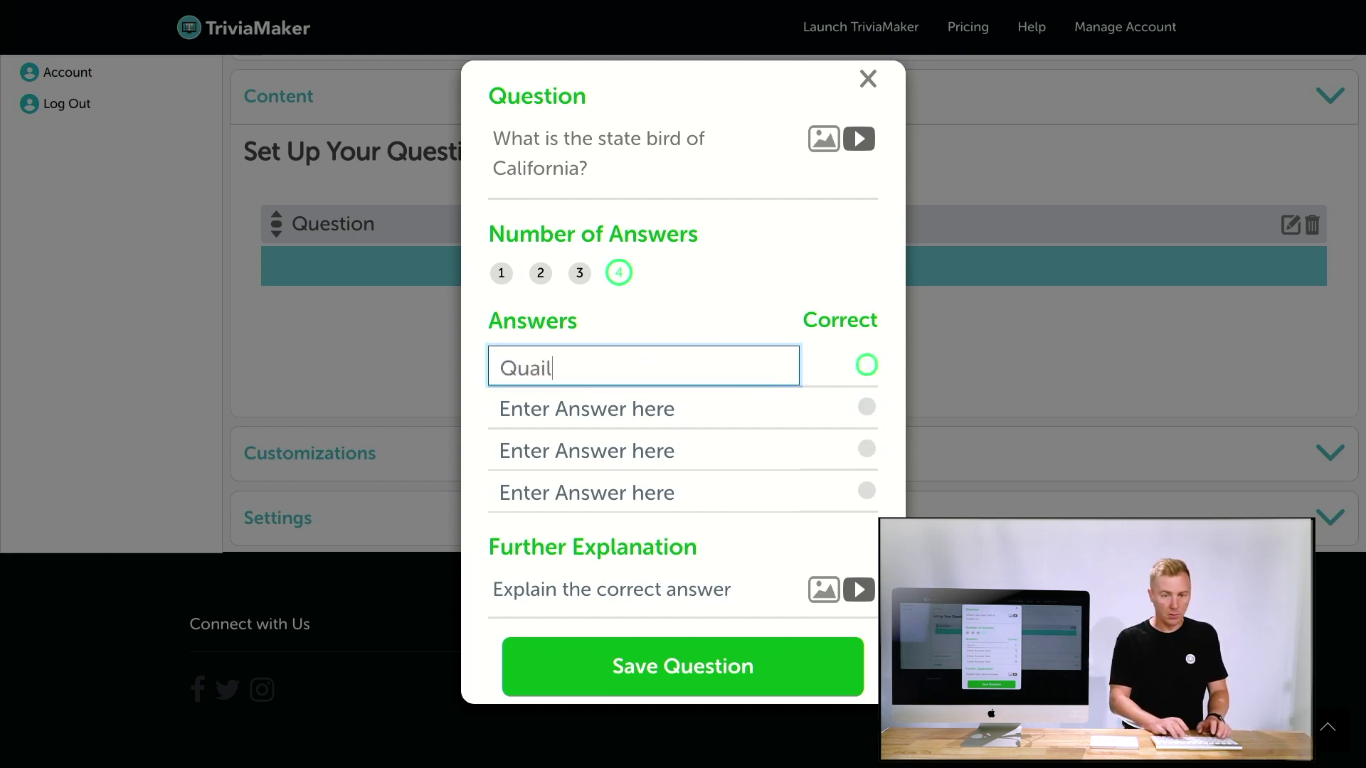
left_click(644, 408)
type("Fa")
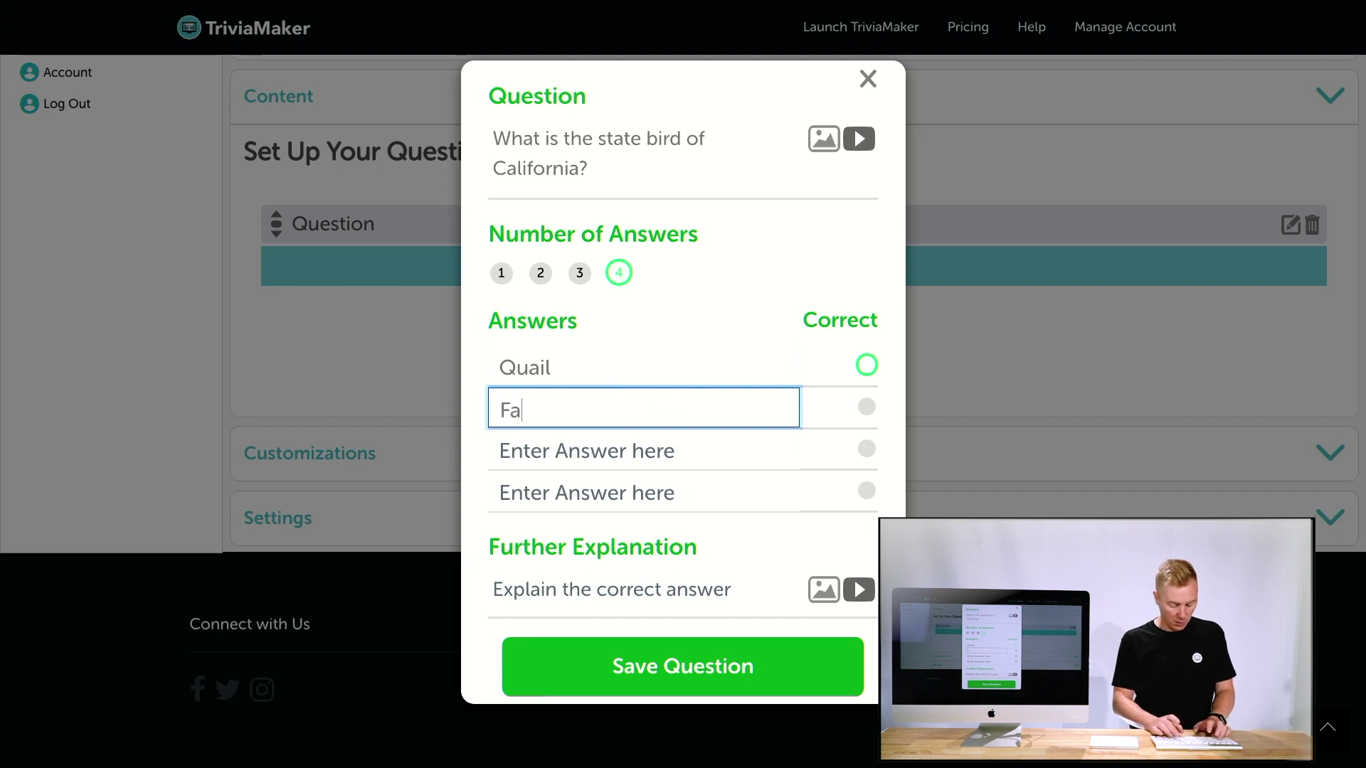
type("lcon")
left_click(644, 450)
type("Ea")
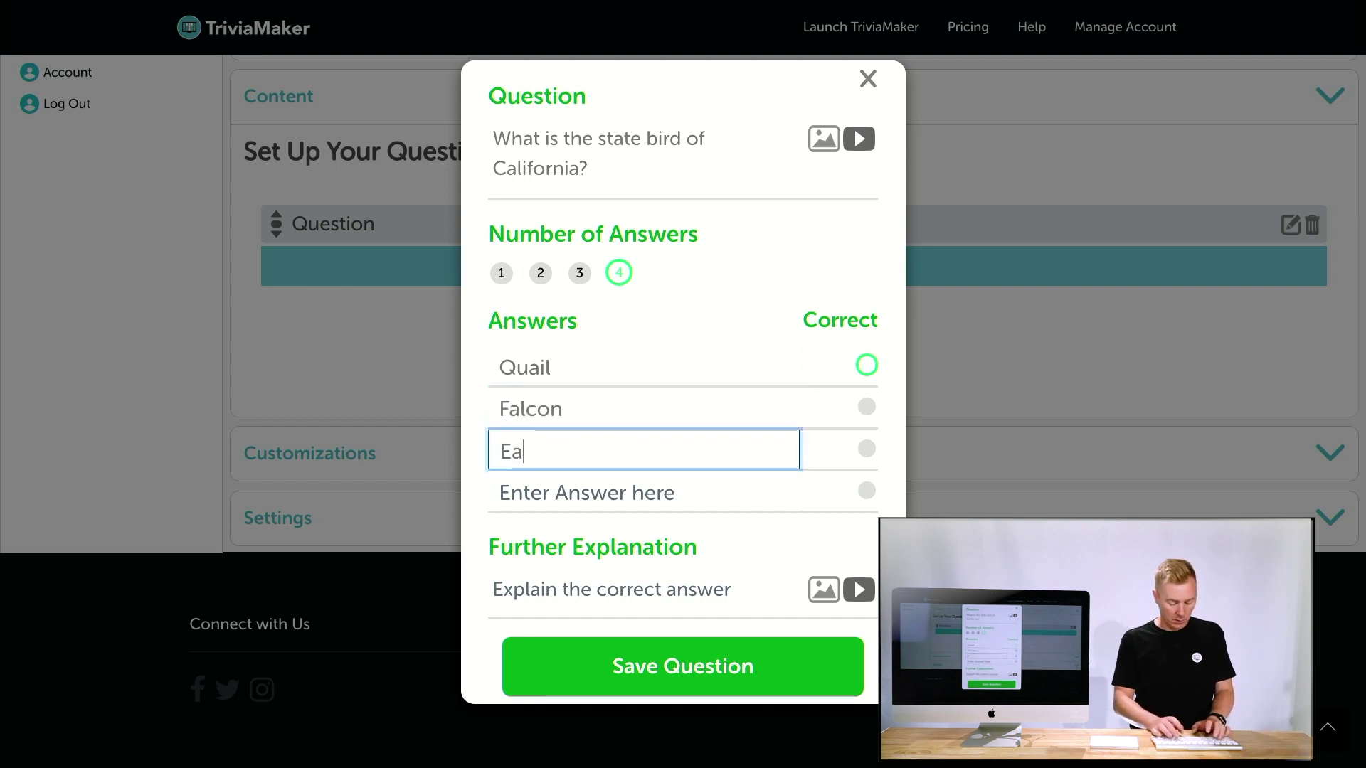
type("gle")
left_click(644, 492)
type("Robin")
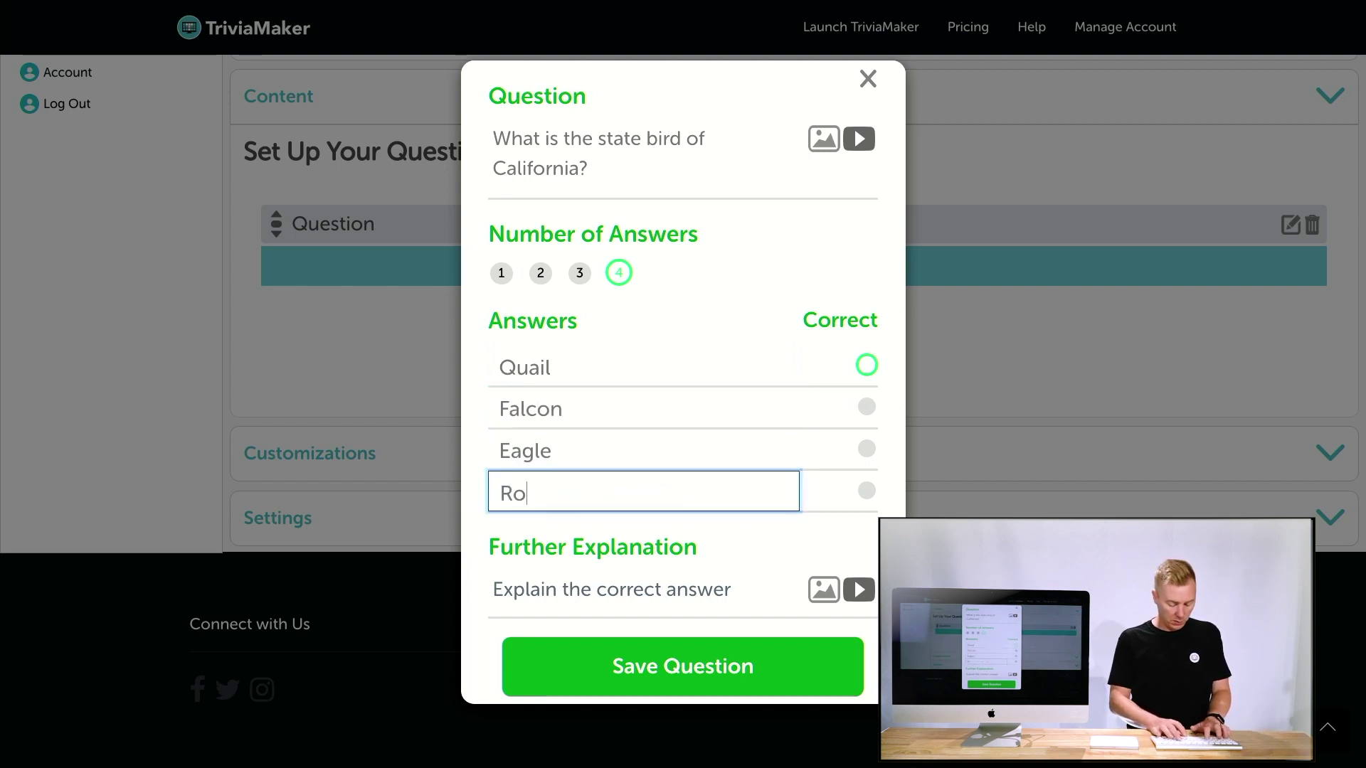
- Try Eagle and Robin as the correct answer, and mark Quail as correct again
left_click(867, 450)
left_click(866, 491)
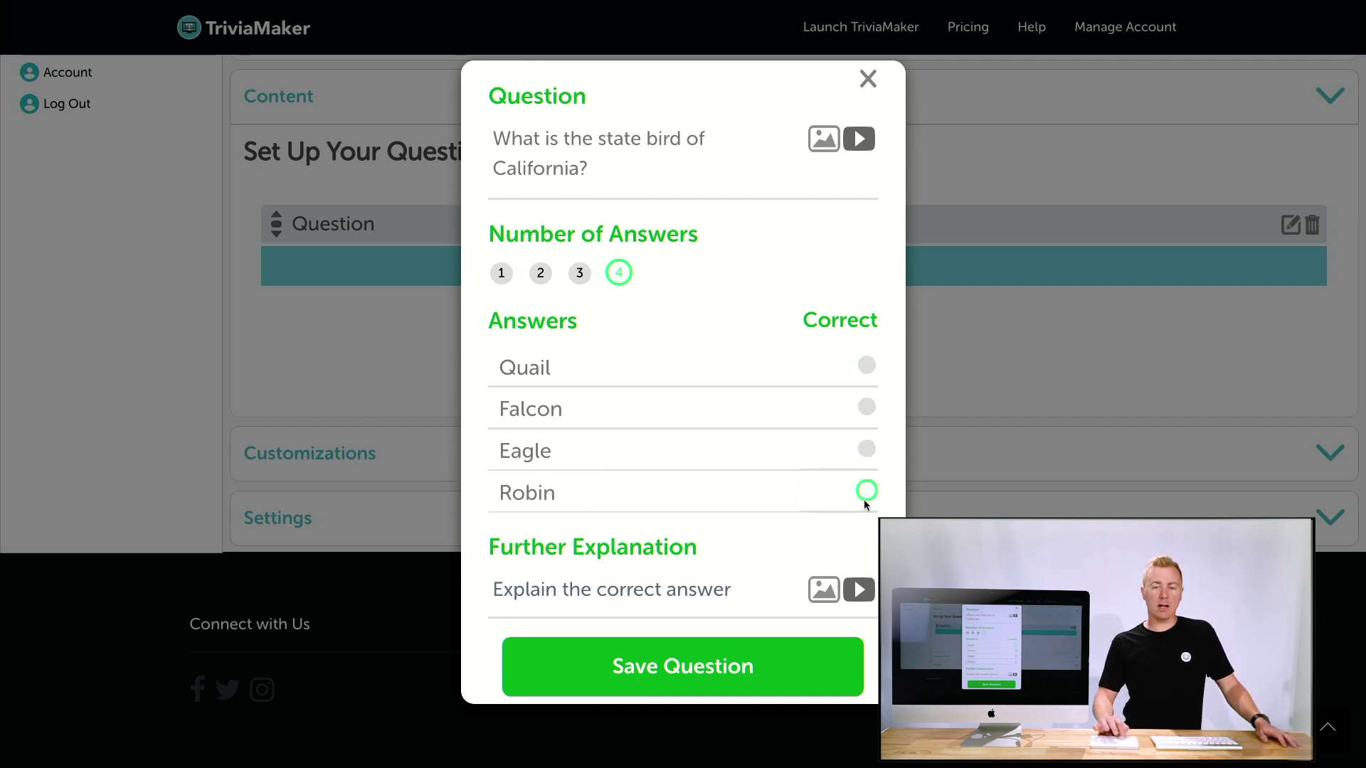
left_click(864, 372)
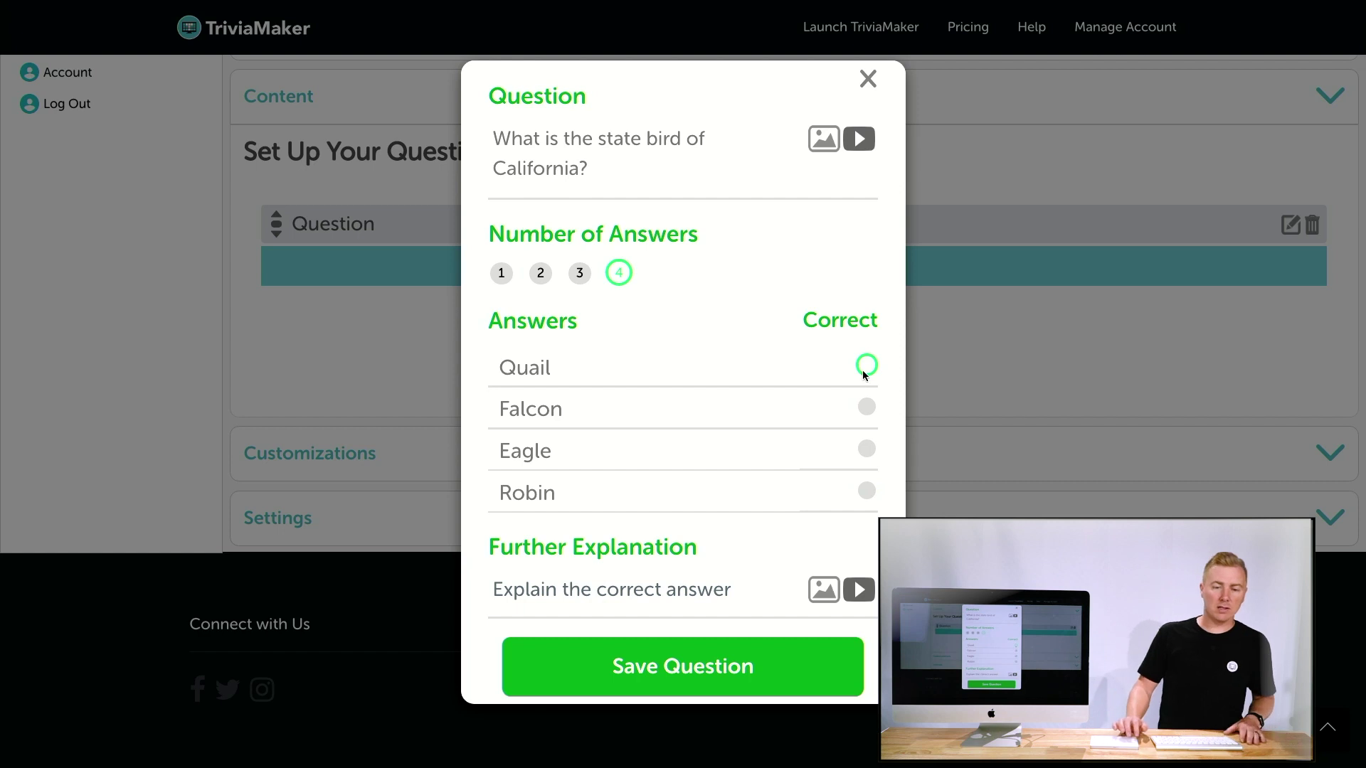
- Search Google for "quail wiki" in a new browser tab to find material for the answer's explanation
left_click(673, 590)
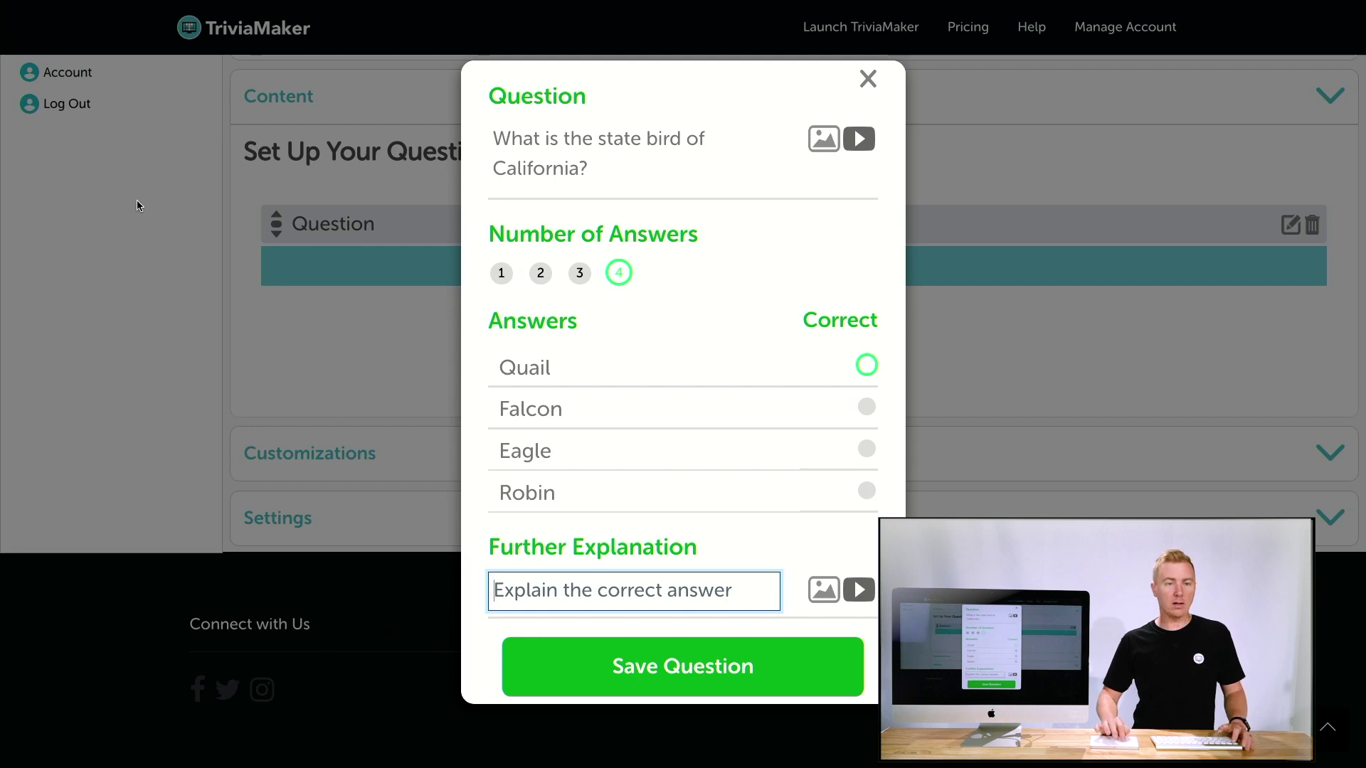
mouse_move(131, 5)
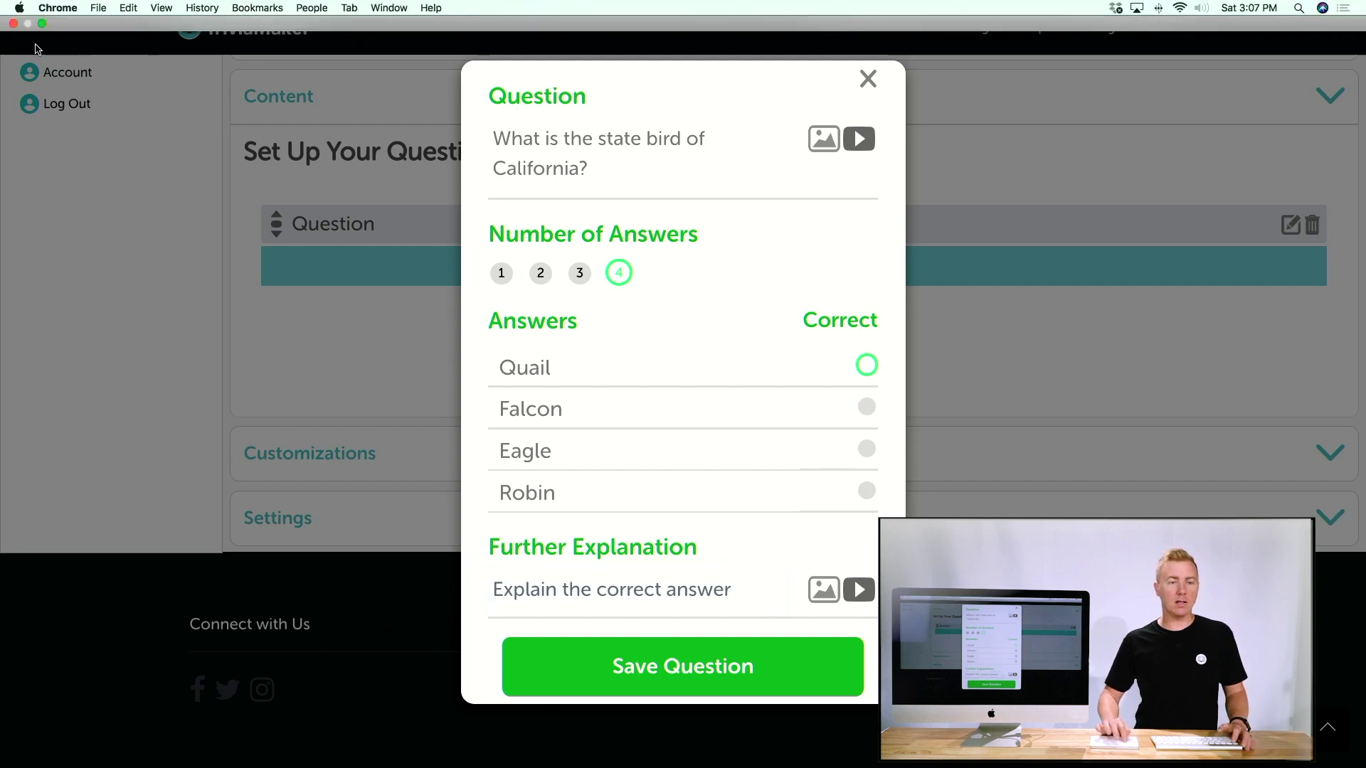
left_click(43, 26)
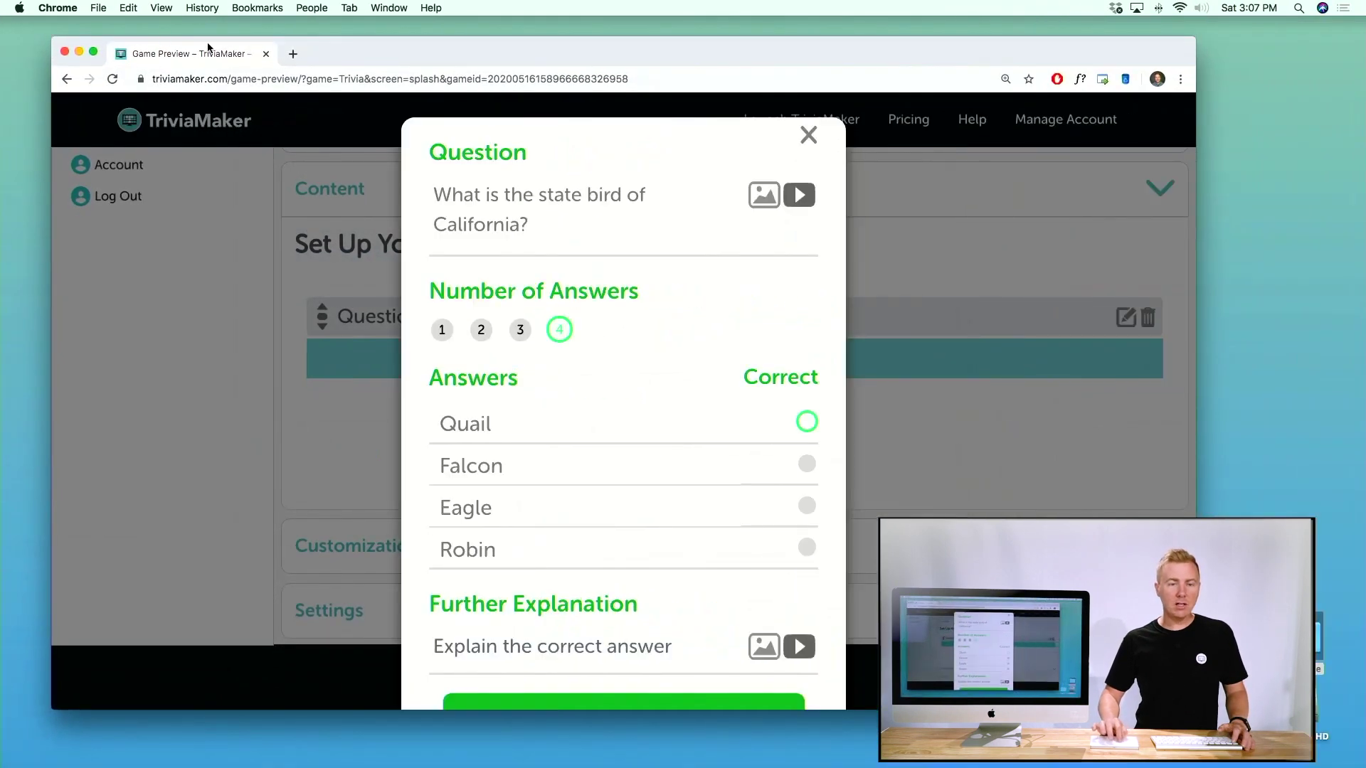
left_click(290, 54)
type("q")
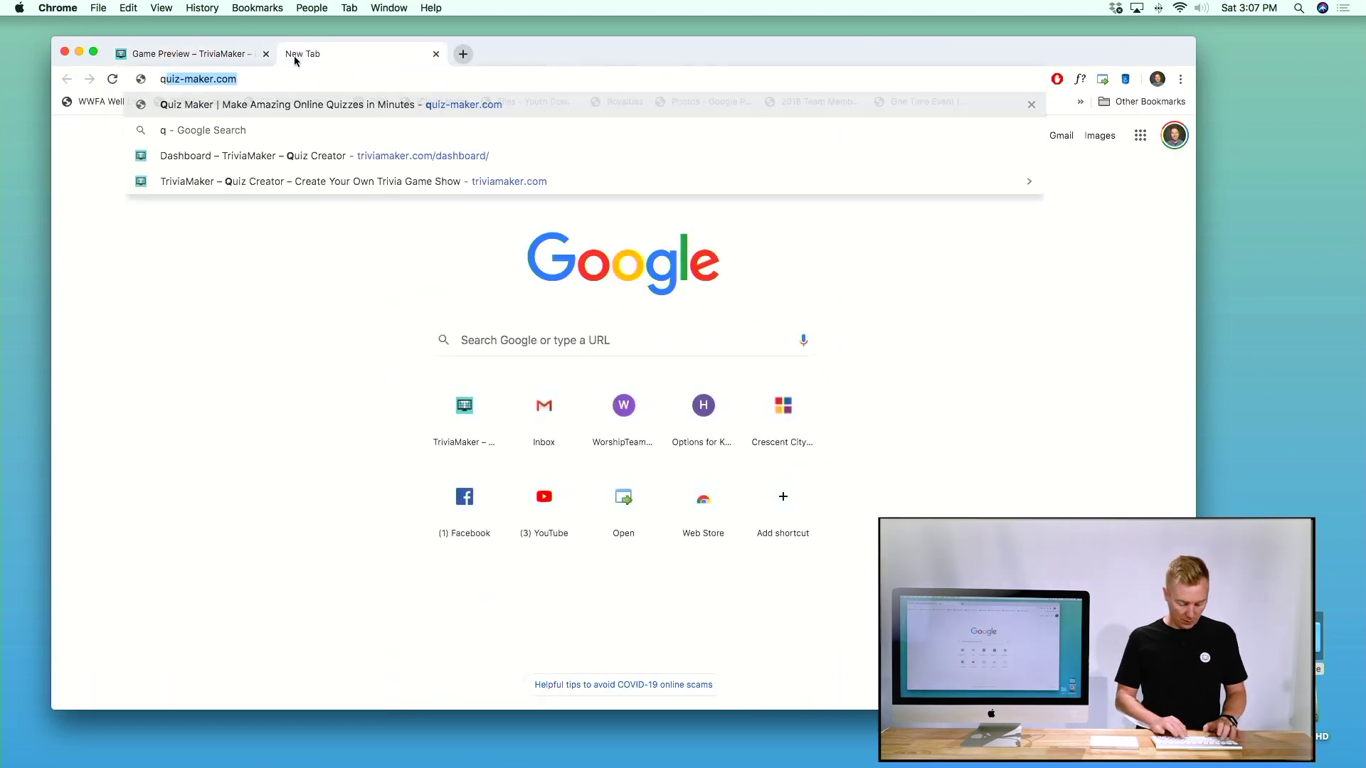
type("uail wiki")
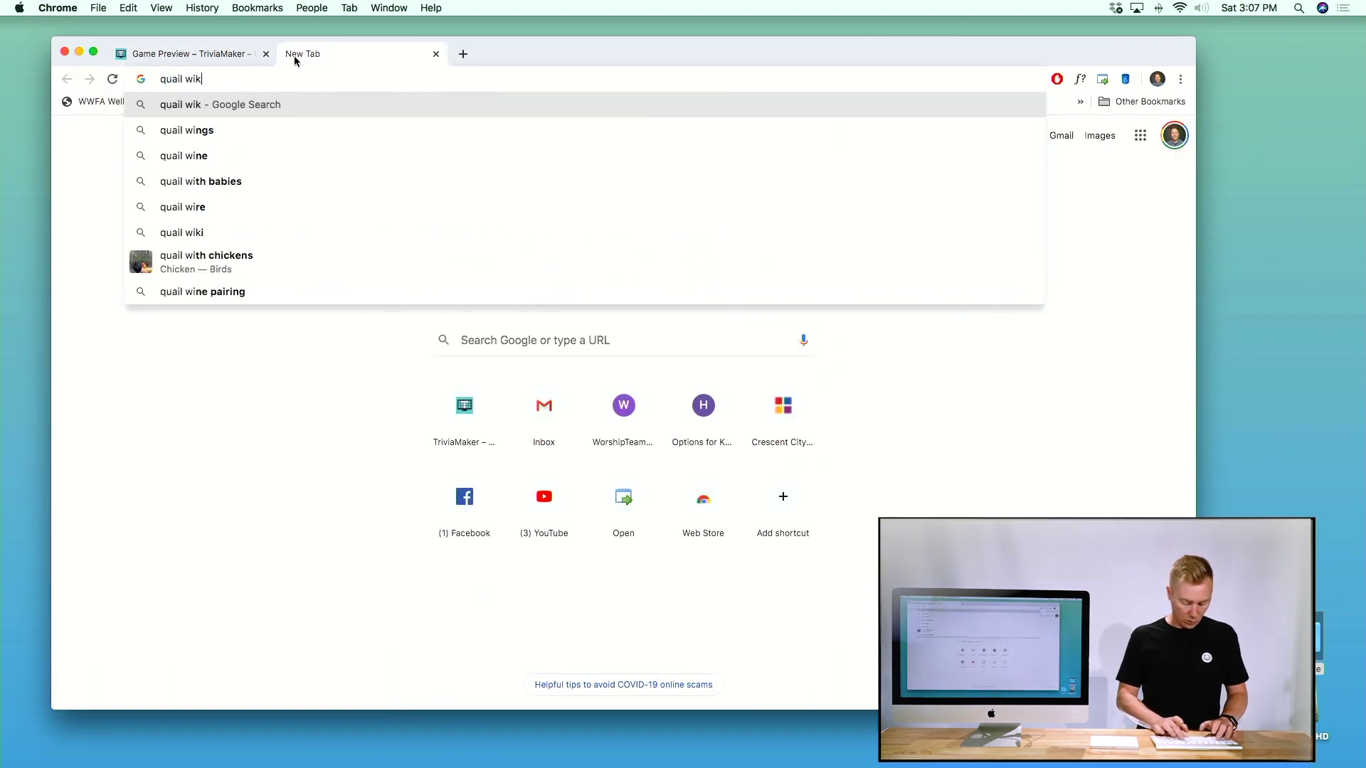
key("Return")
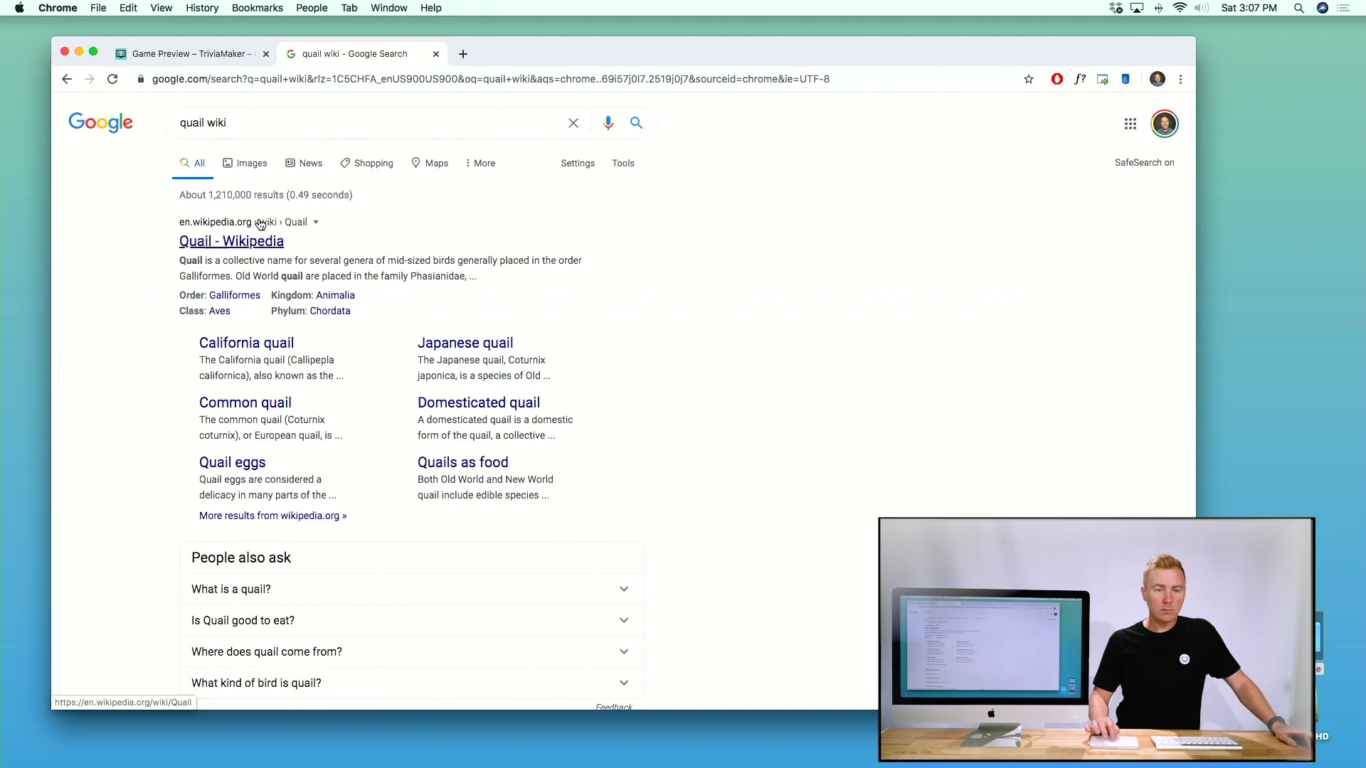
- Open the Wikipedia article on quail and copy the passage from "Old World quail" through "button quail"
left_click(167, 244)
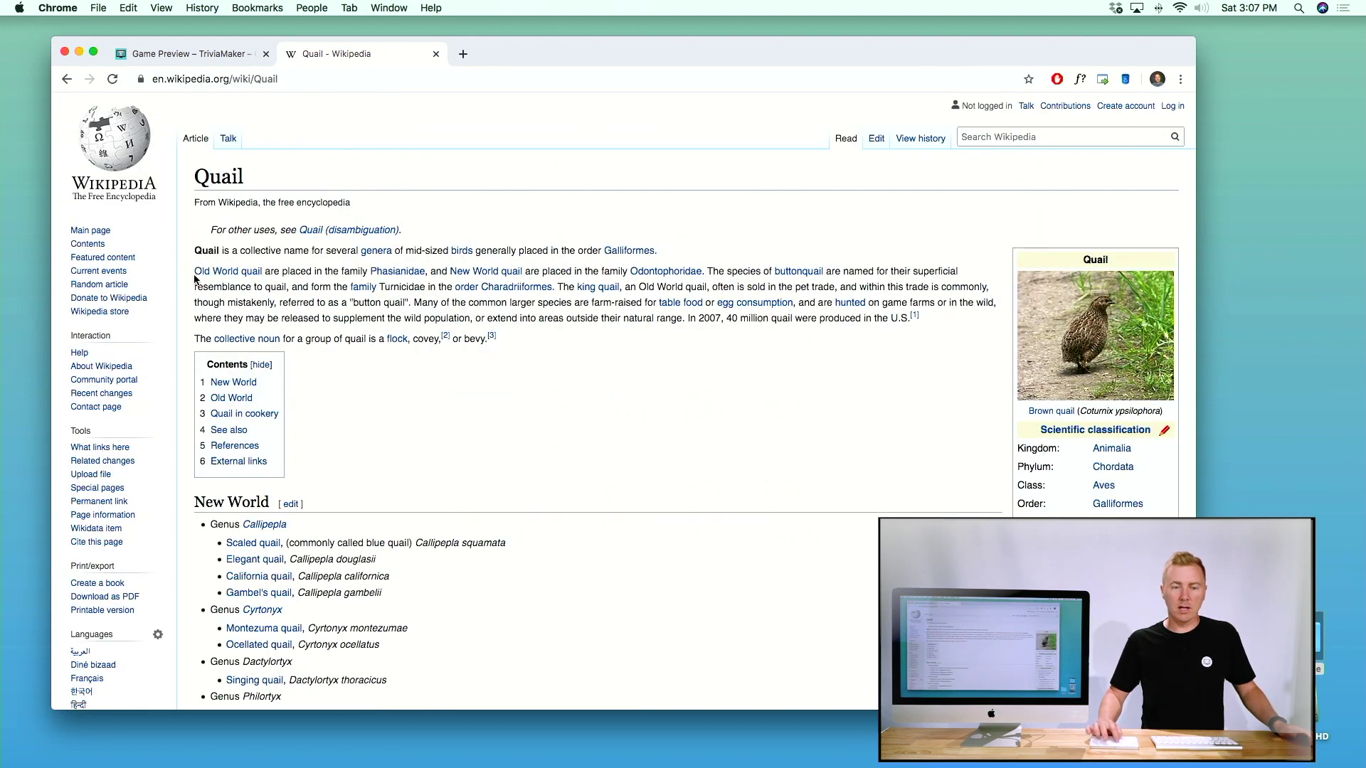
left_click_drag(179, 267, 411, 303)
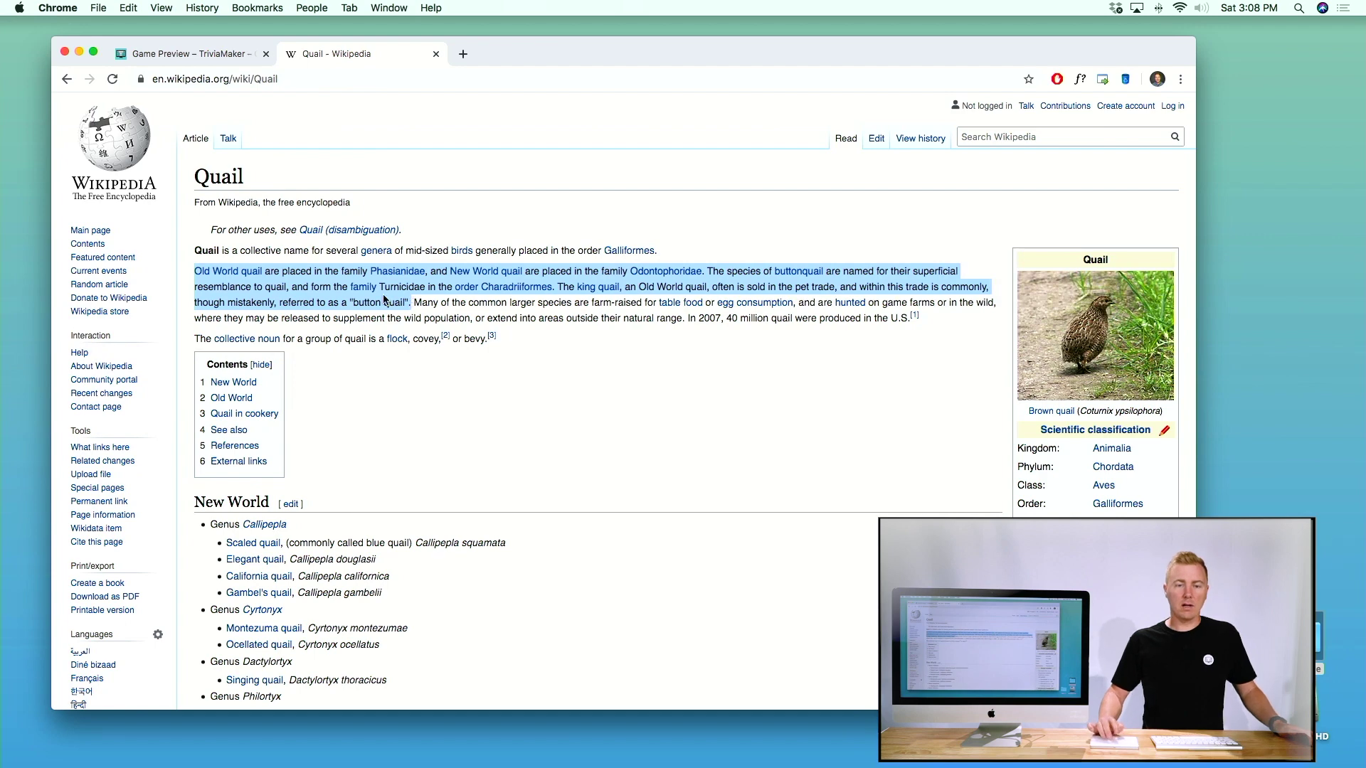
right_click(385, 297)
left_click(396, 325)
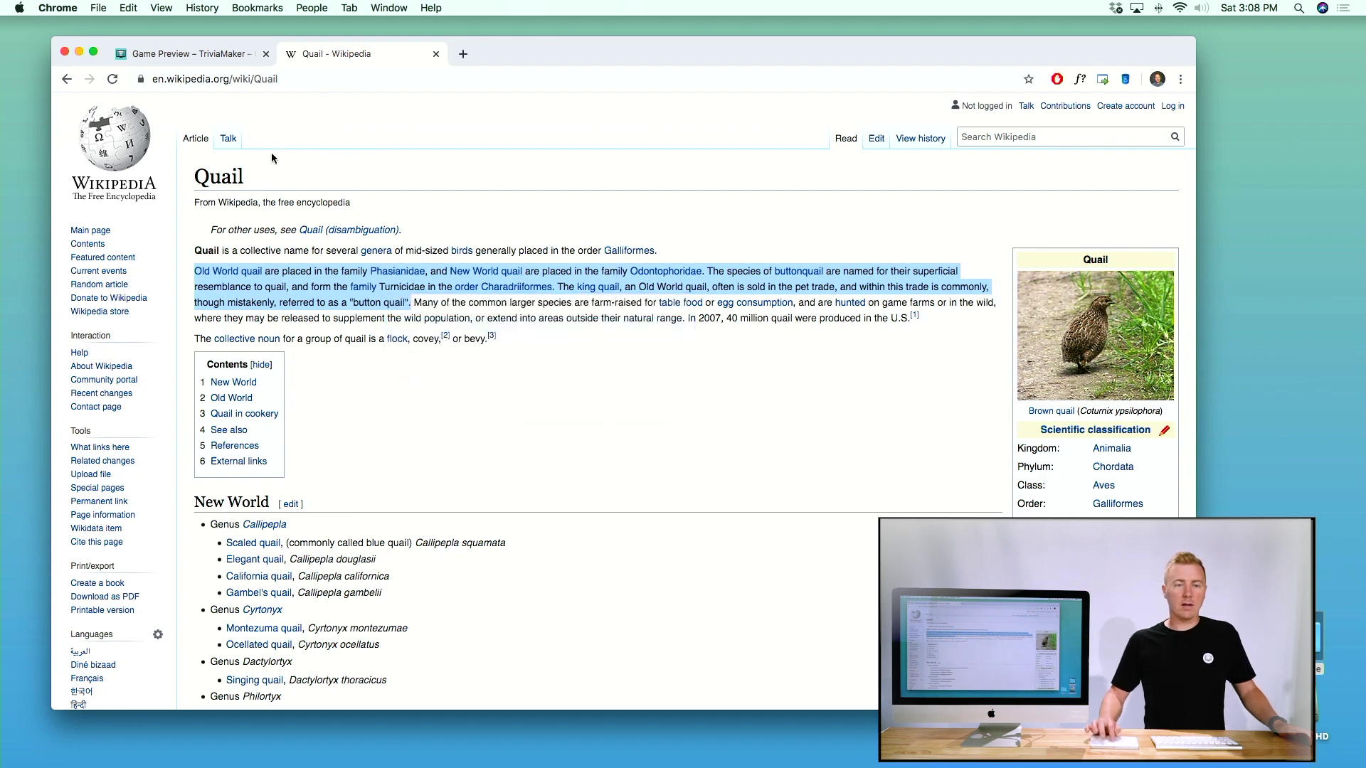
- Return to the TriviaMaker question and paste the copied quail passage as its Further Explanation
left_click(195, 54)
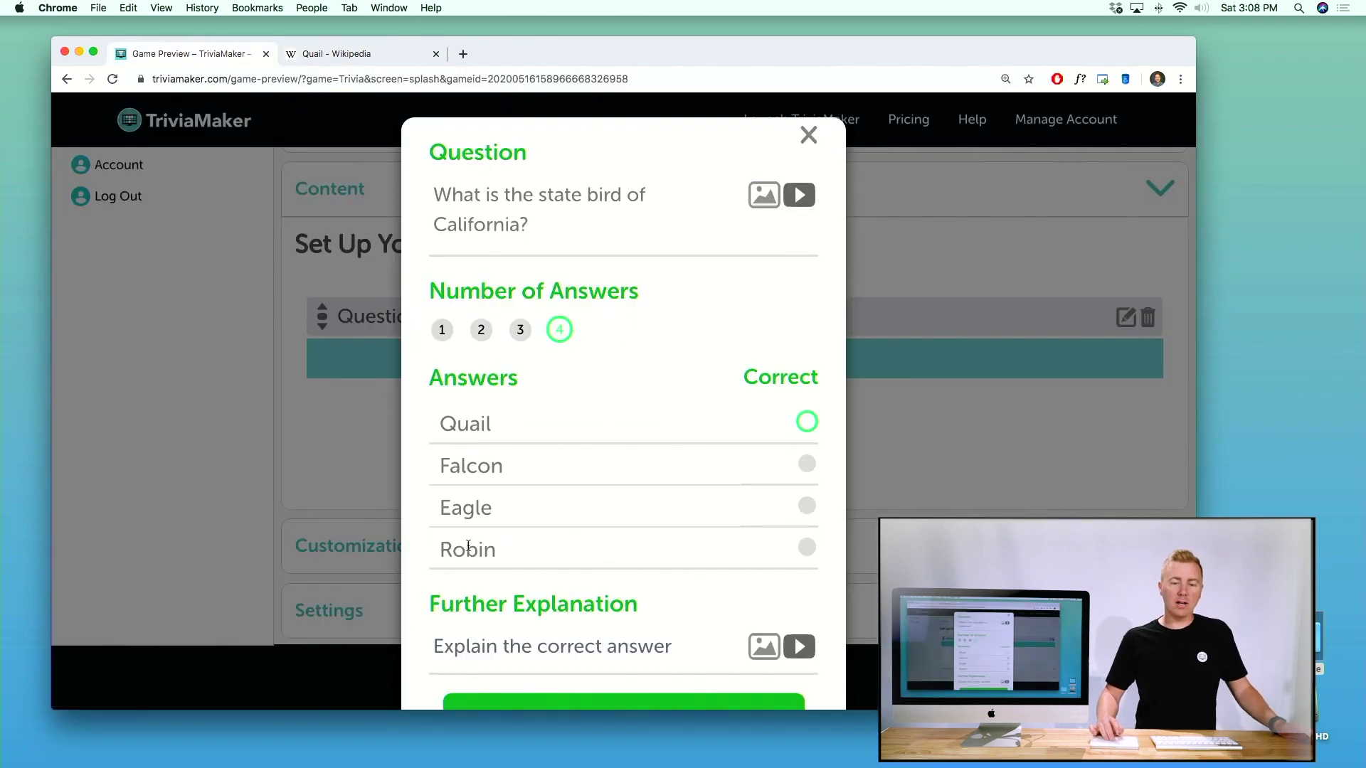
key("super+plus")
left_click(474, 591)
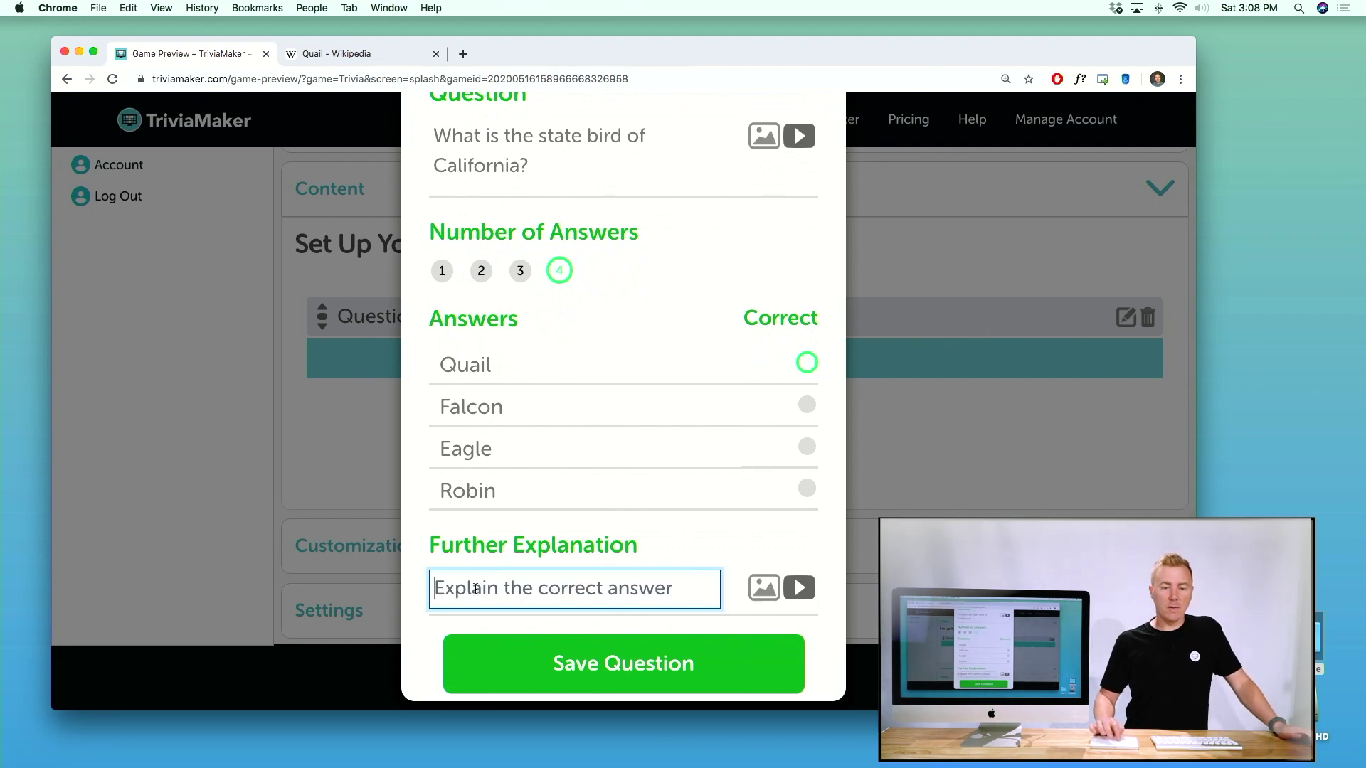
right_click(475, 588)
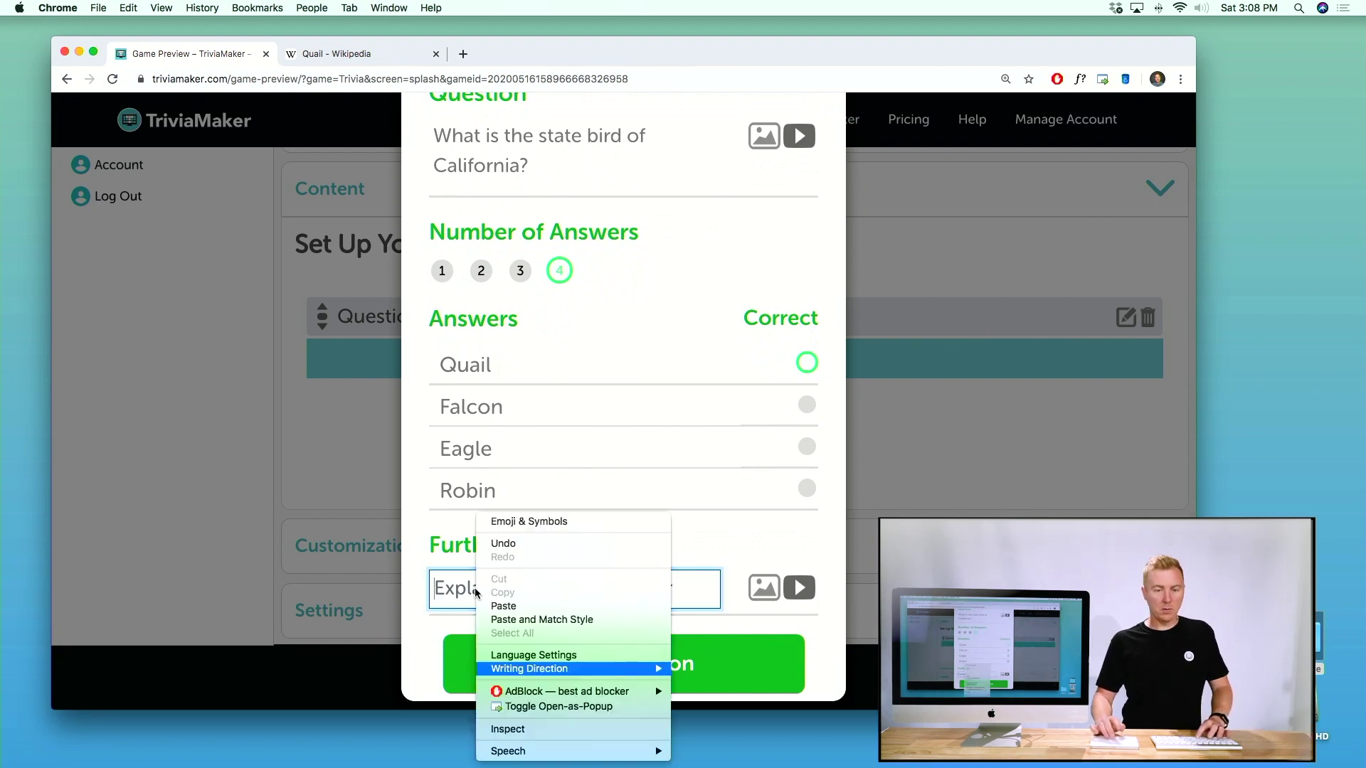
left_click(504, 603)
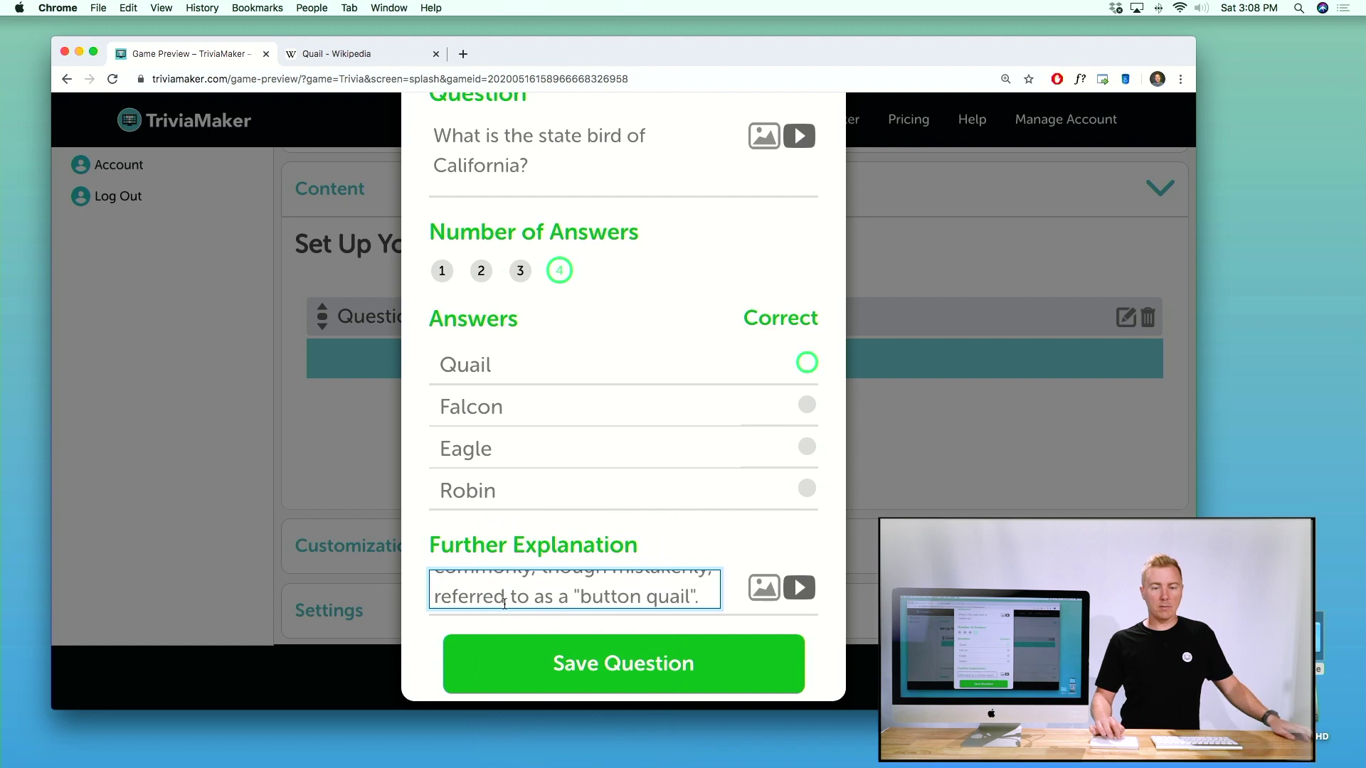
- Enlarge the brown quail photo in the Wikipedia article and save it as 1024px-Brown_Quail in the Trivia Game folder
left_click(351, 53)
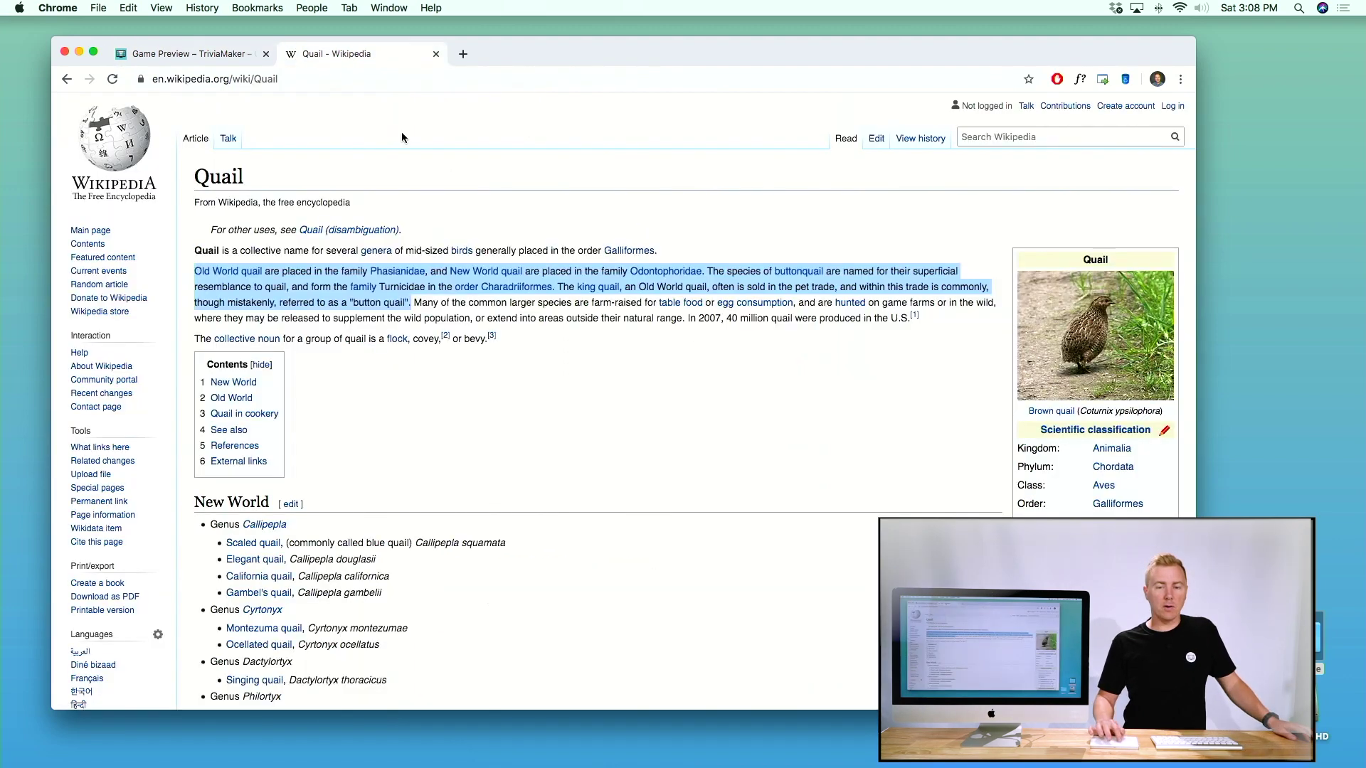
right_click(1048, 336)
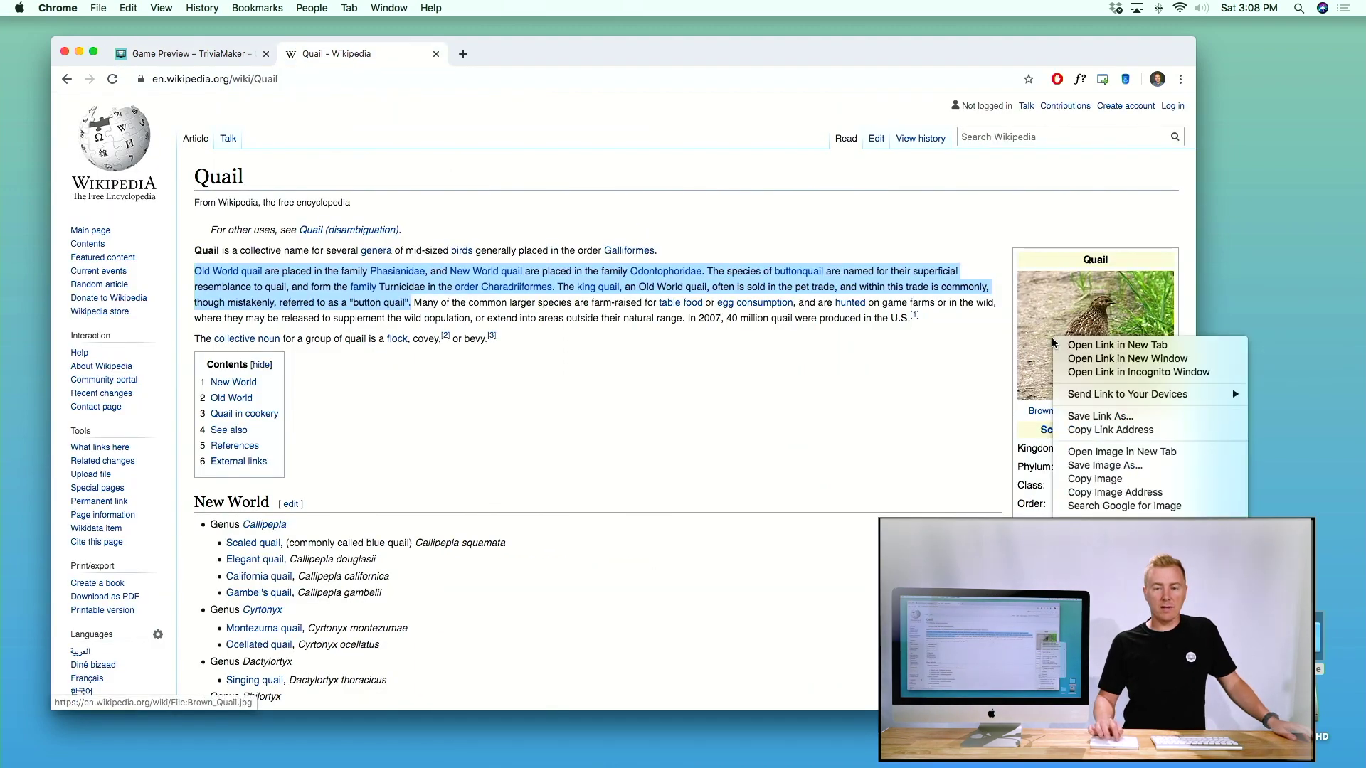
left_click(1038, 335)
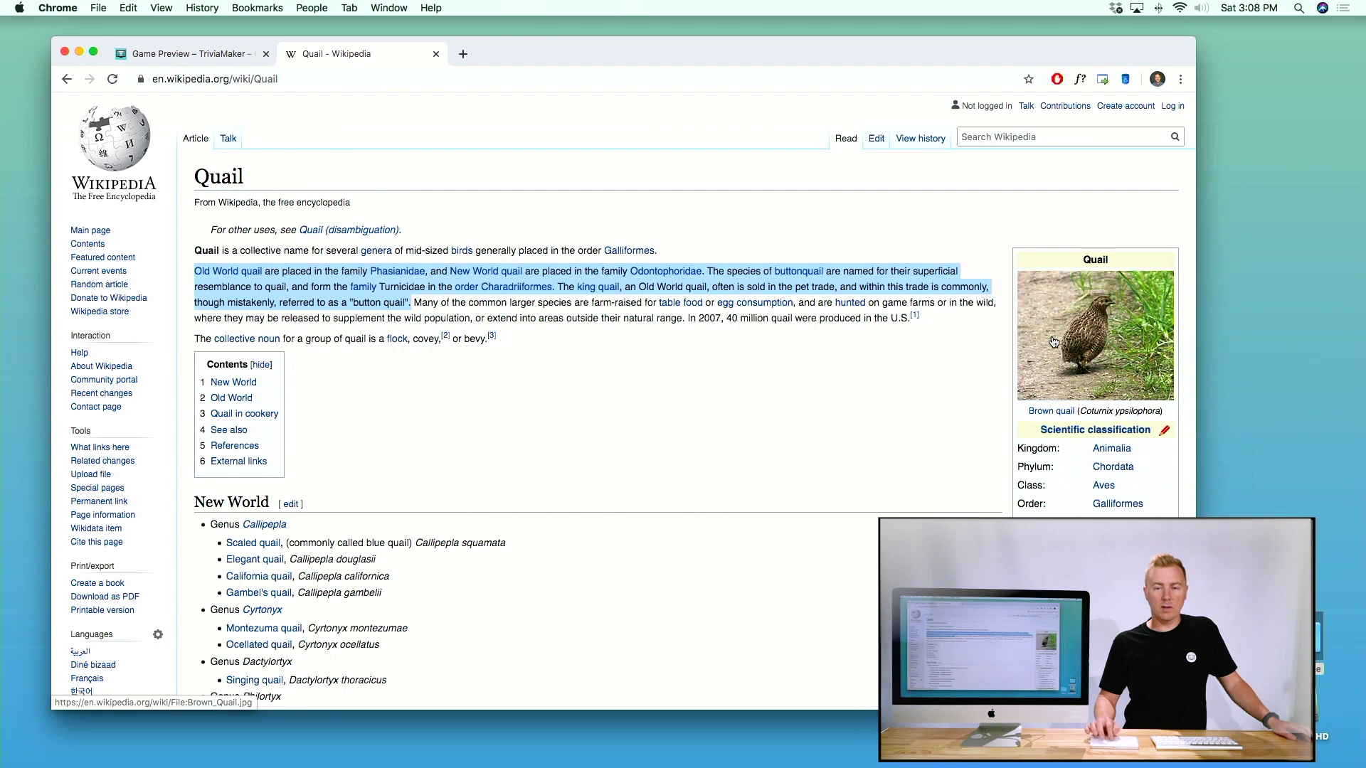
left_click(1050, 341)
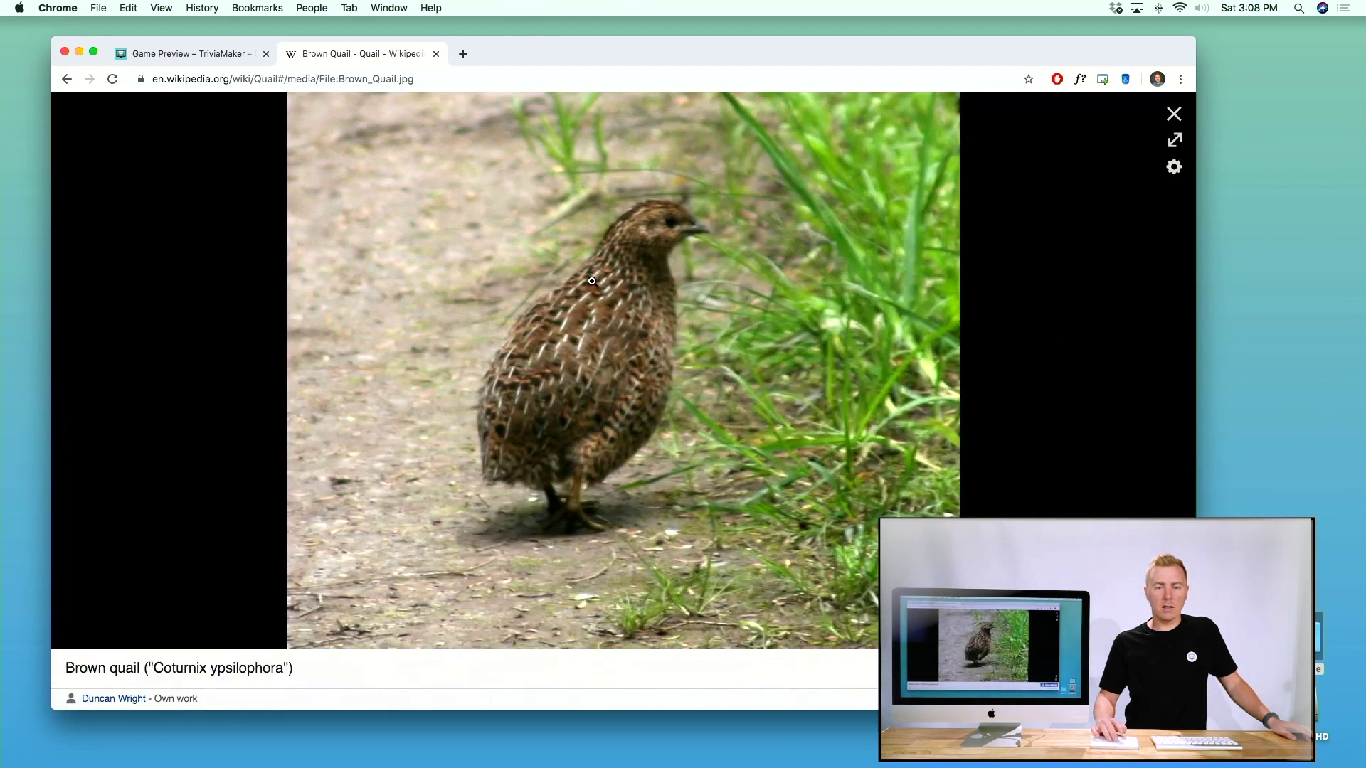
right_click(592, 281)
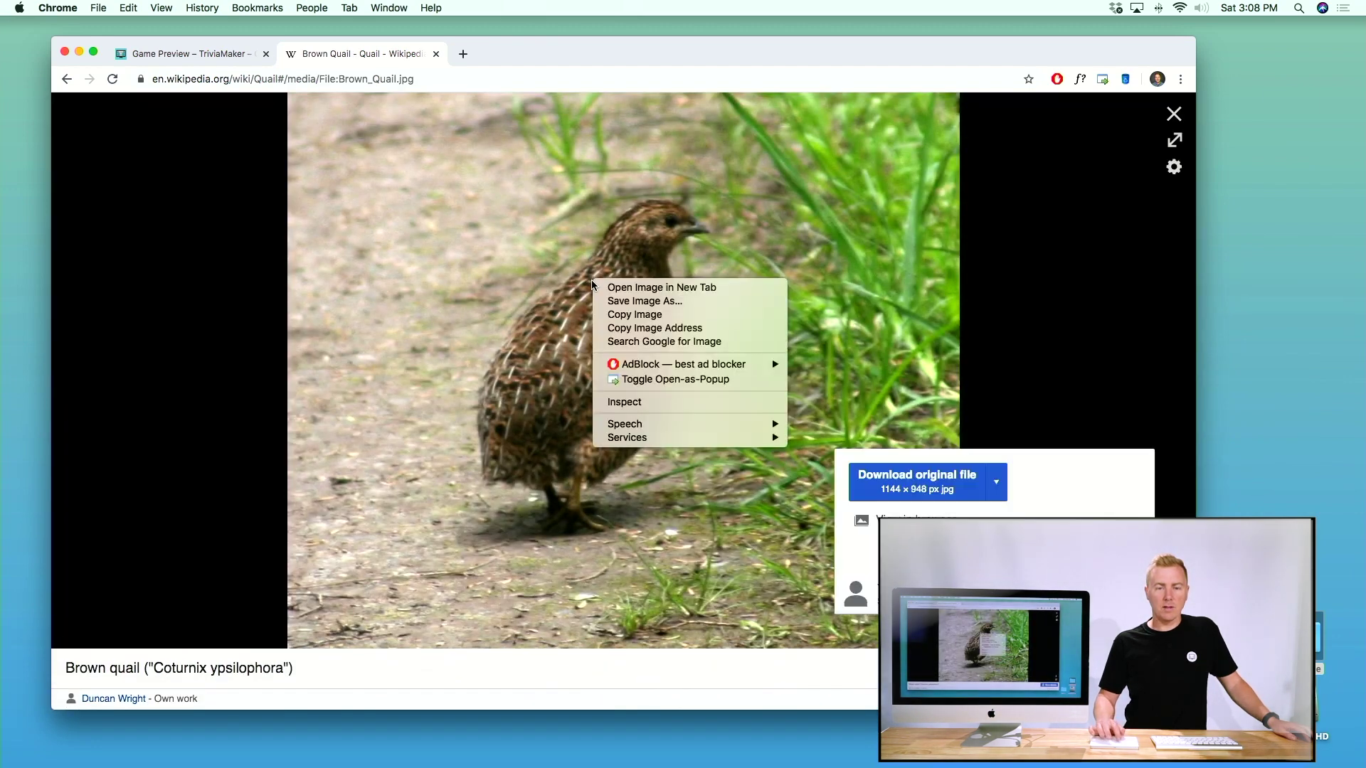
left_click(623, 301)
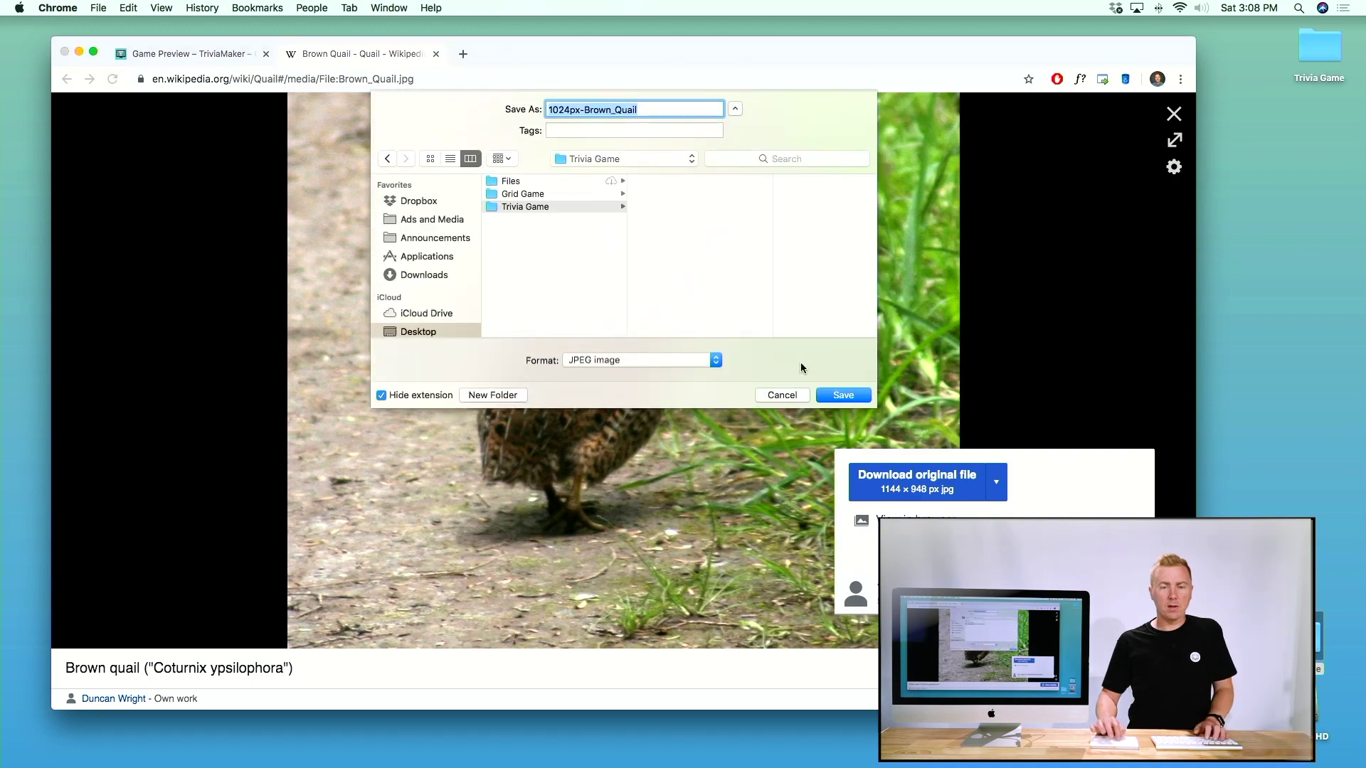
left_click(829, 399)
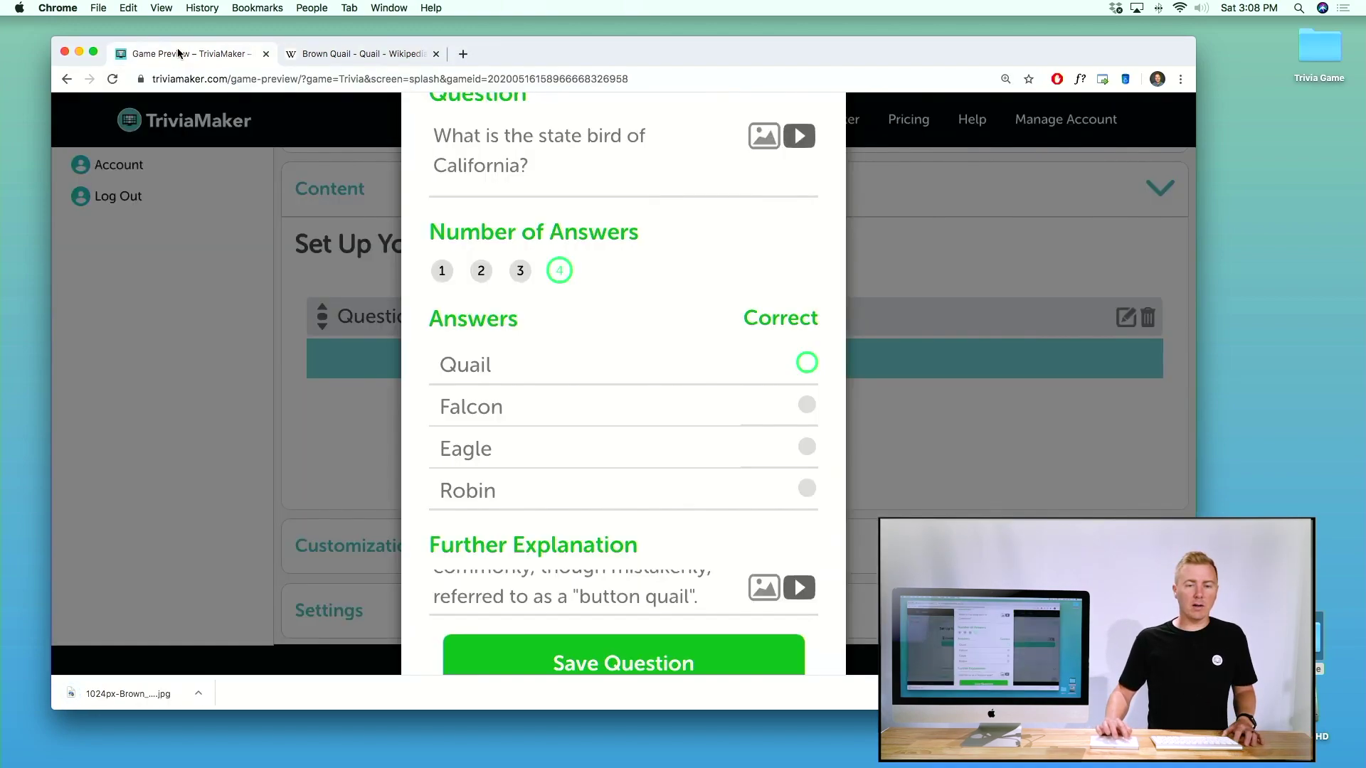
- Attach 1024px-Brown_Quail.jpg to the question's Further Explanation in TriviaMaker, check its preview, and save the question
left_click(188, 53)
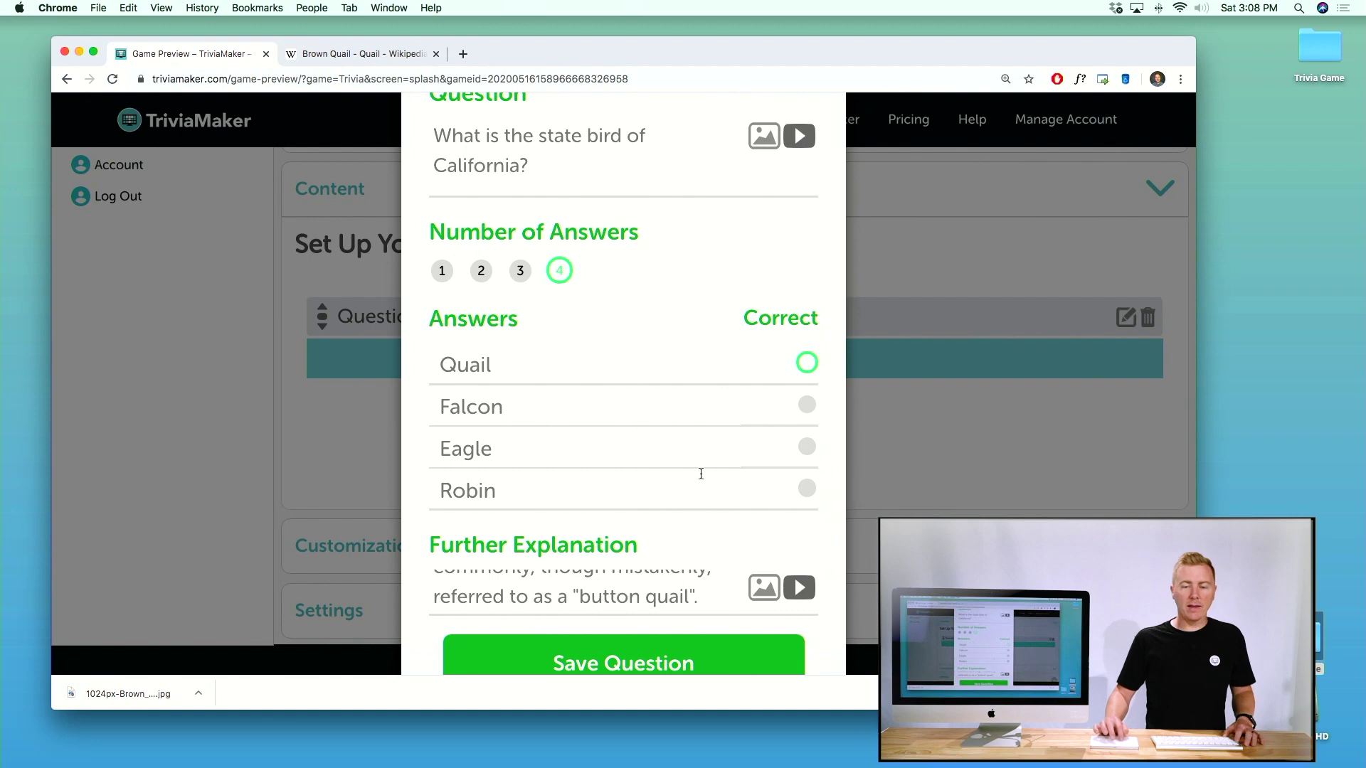
left_click(760, 587)
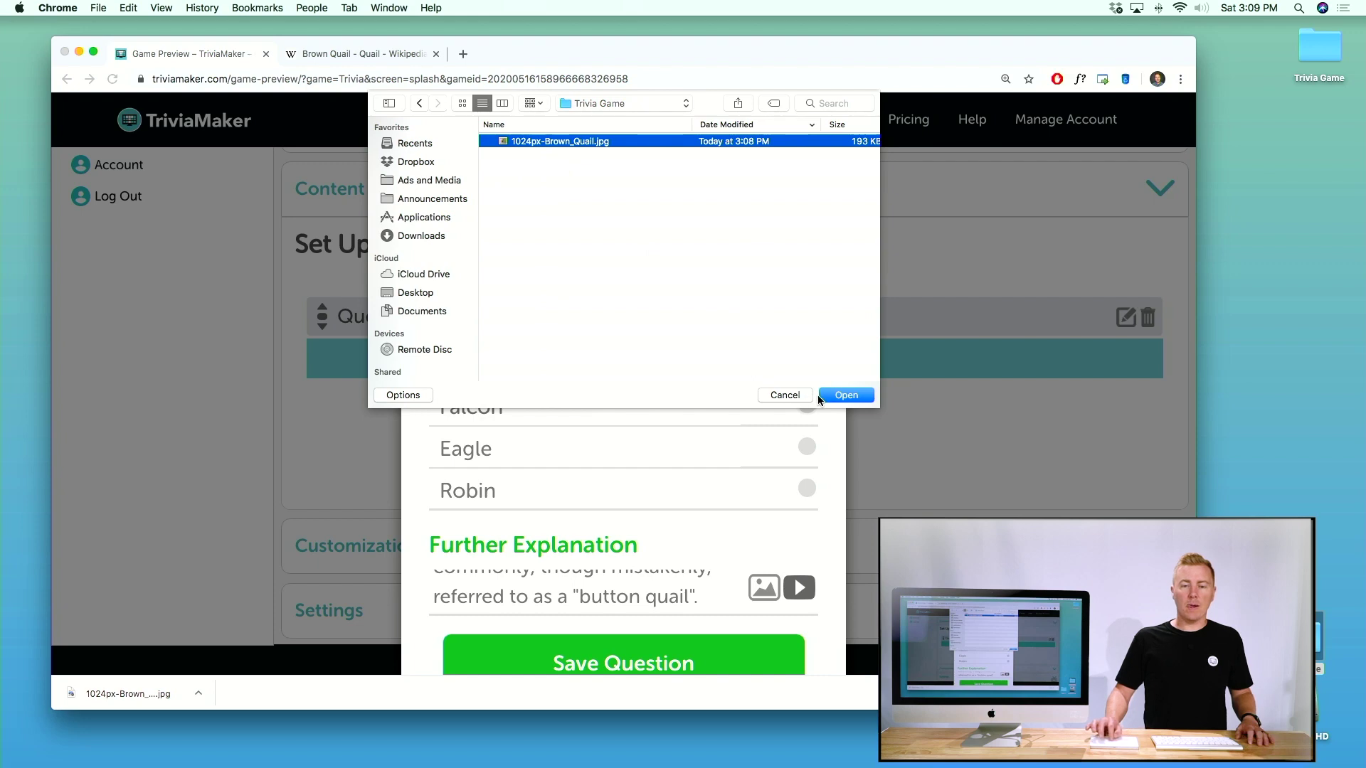
left_click(825, 396)
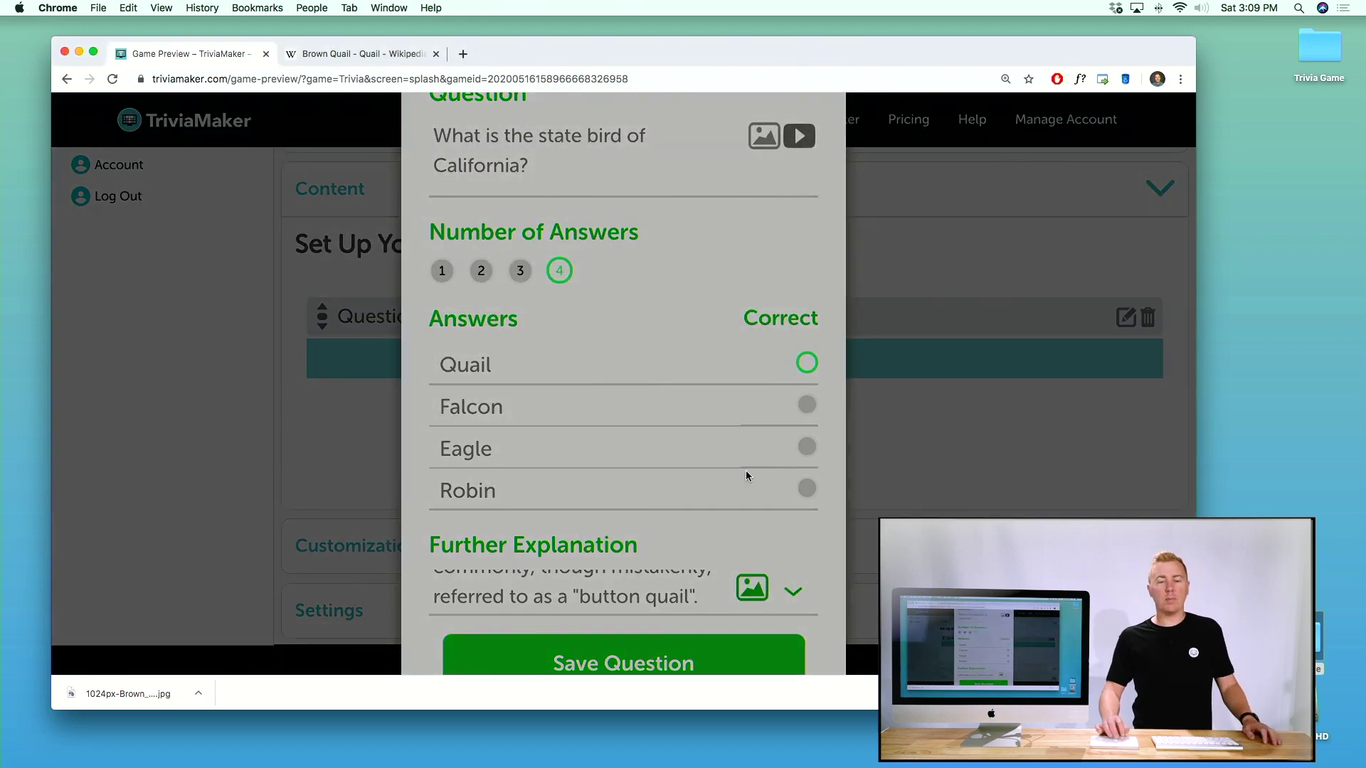
scroll(745, 475, "down", 2)
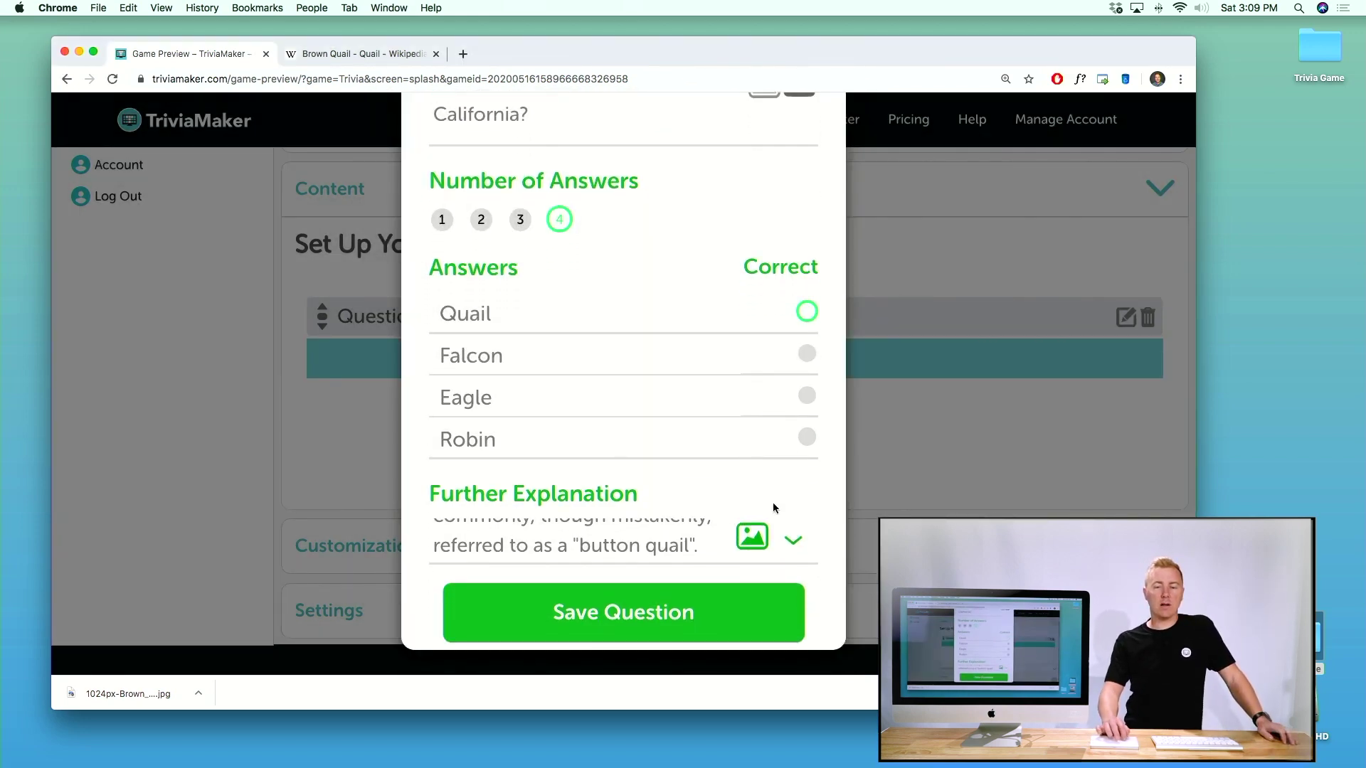
left_click(798, 544)
scroll(683, 530, "down", 3)
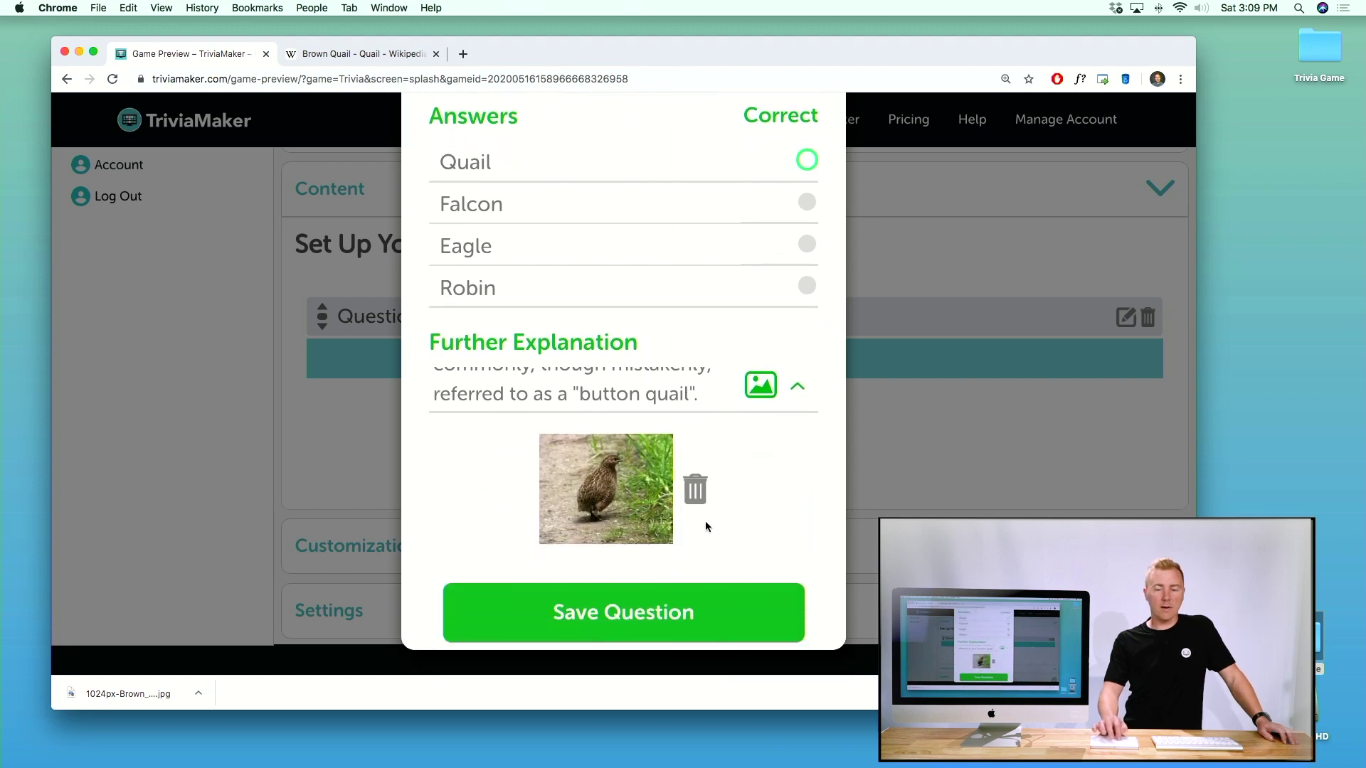
left_click(647, 610)
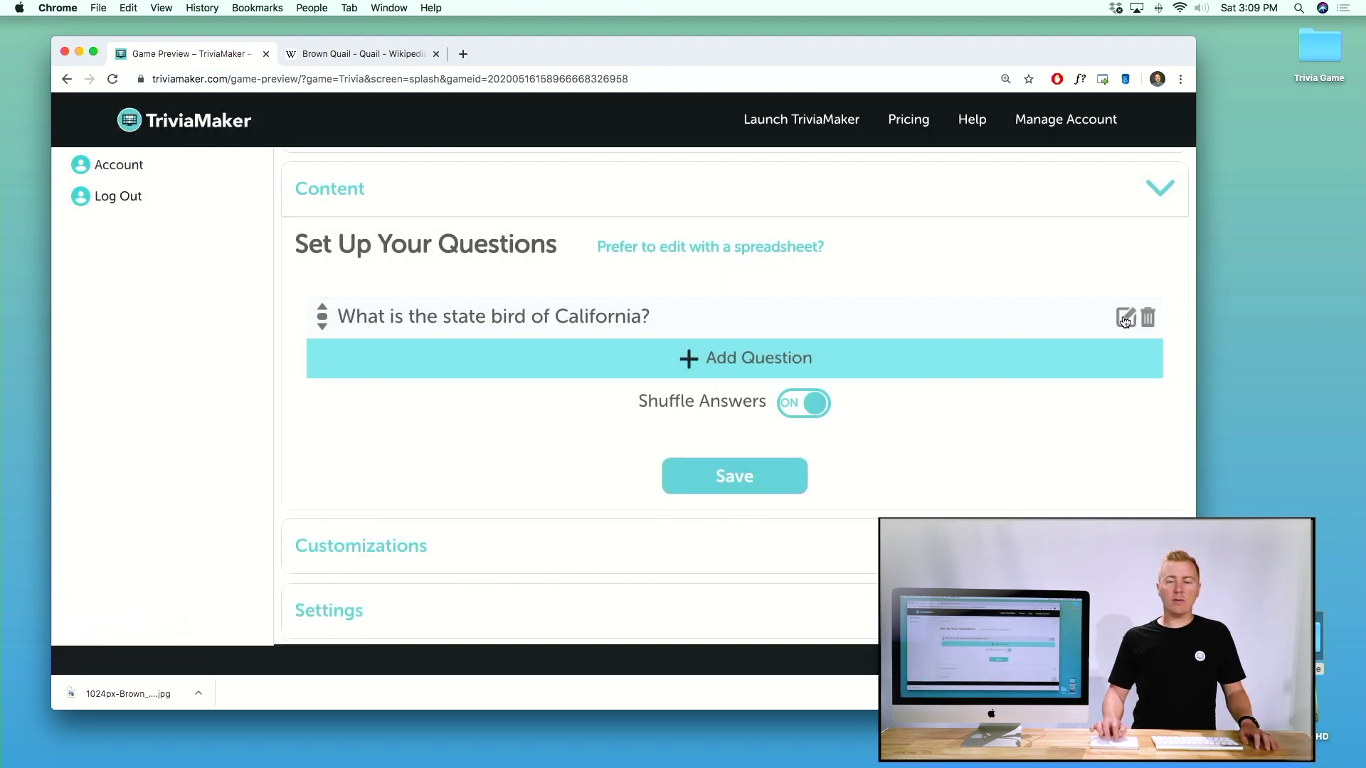
- Reopen the state bird question for editing, and look up the California article on Wikipedia
left_click(1126, 317)
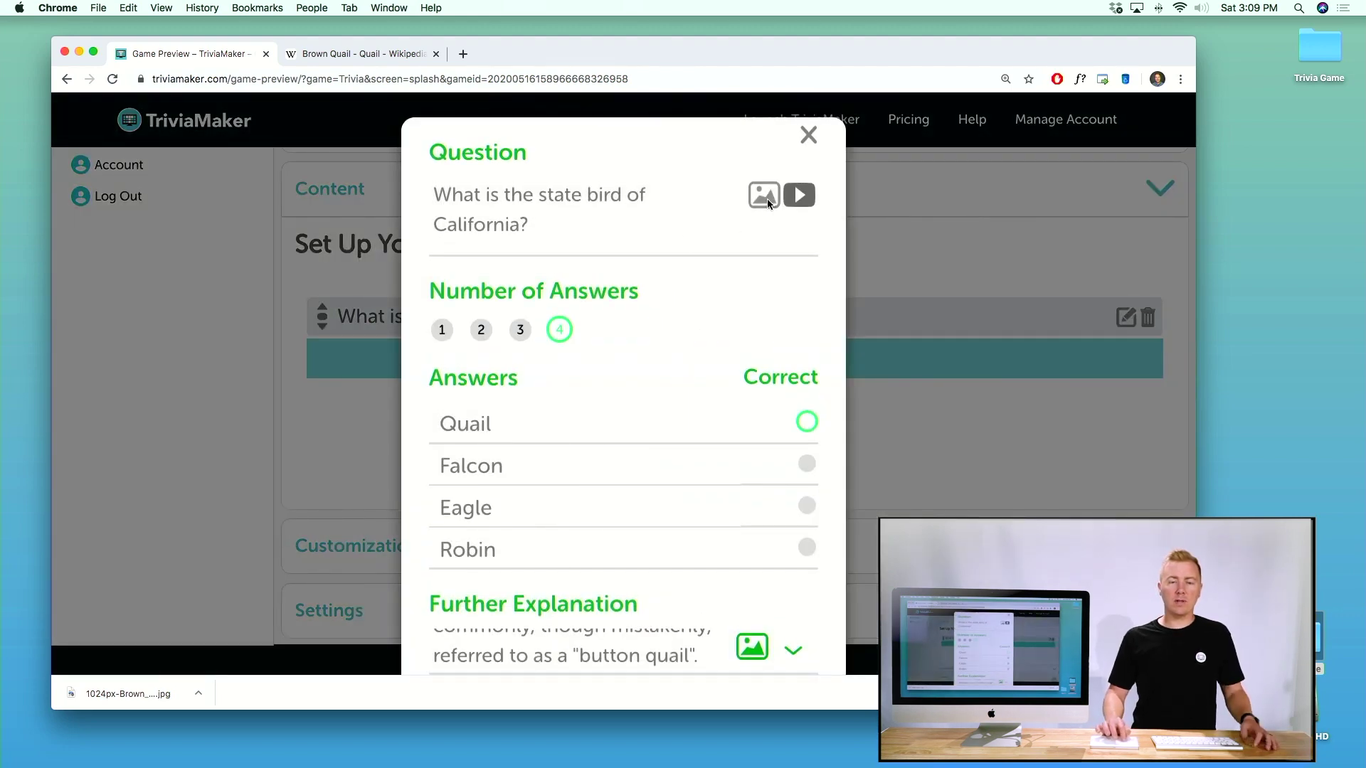
left_click(332, 53)
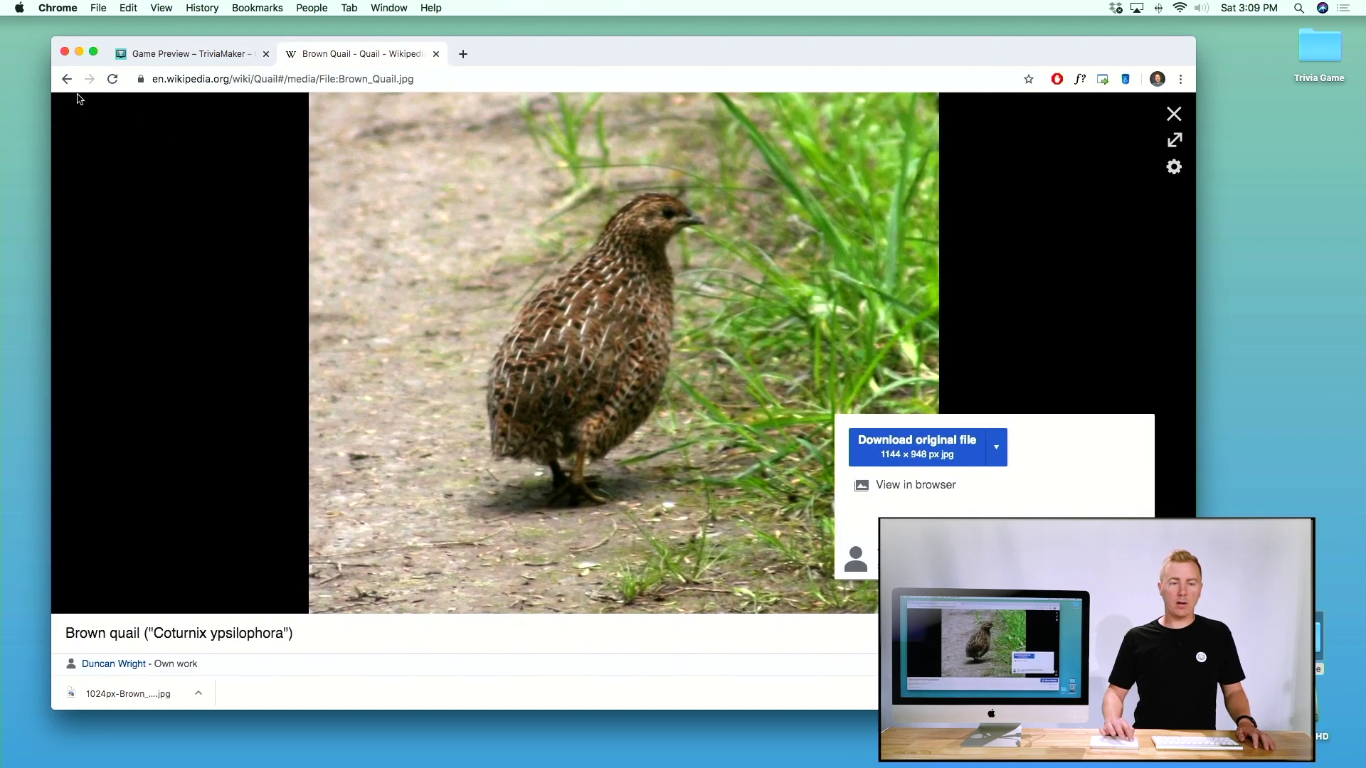
left_click(67, 79)
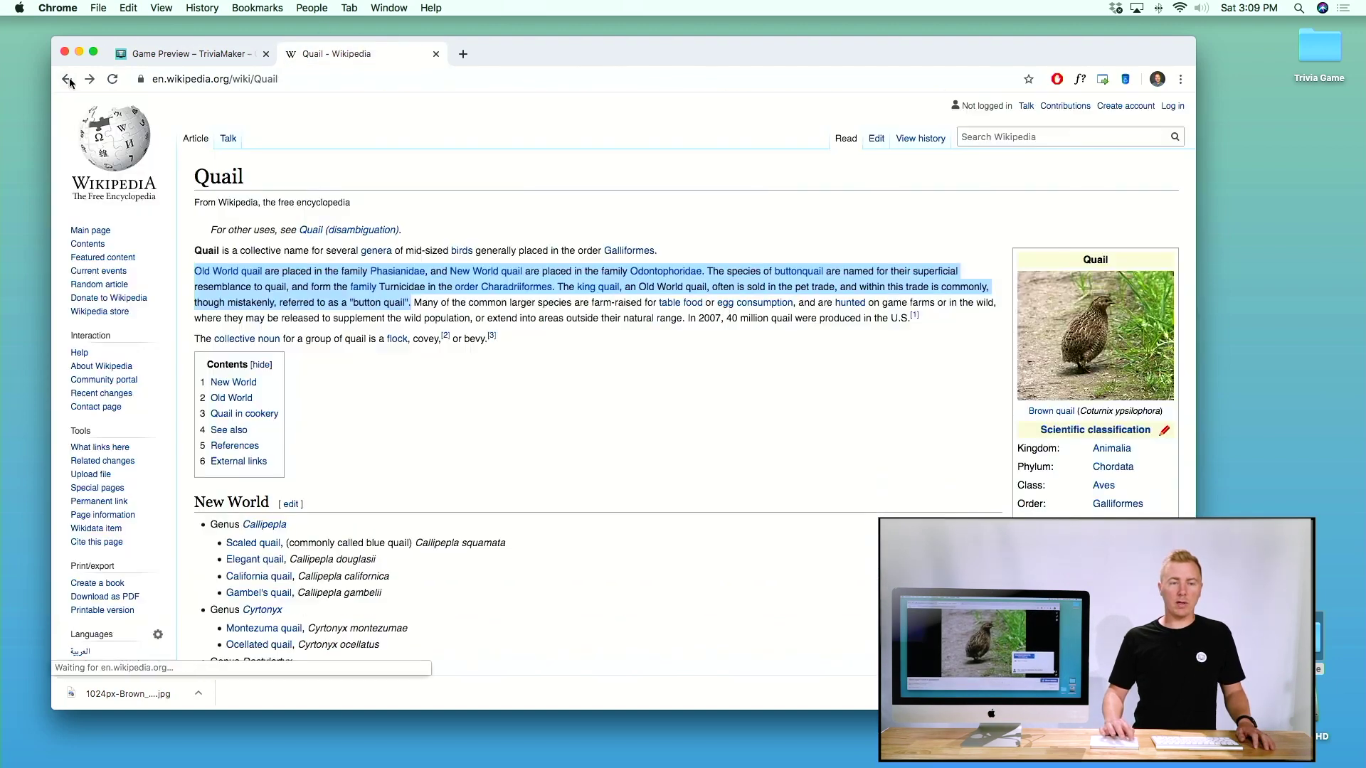
left_click(1008, 137)
type("calif")
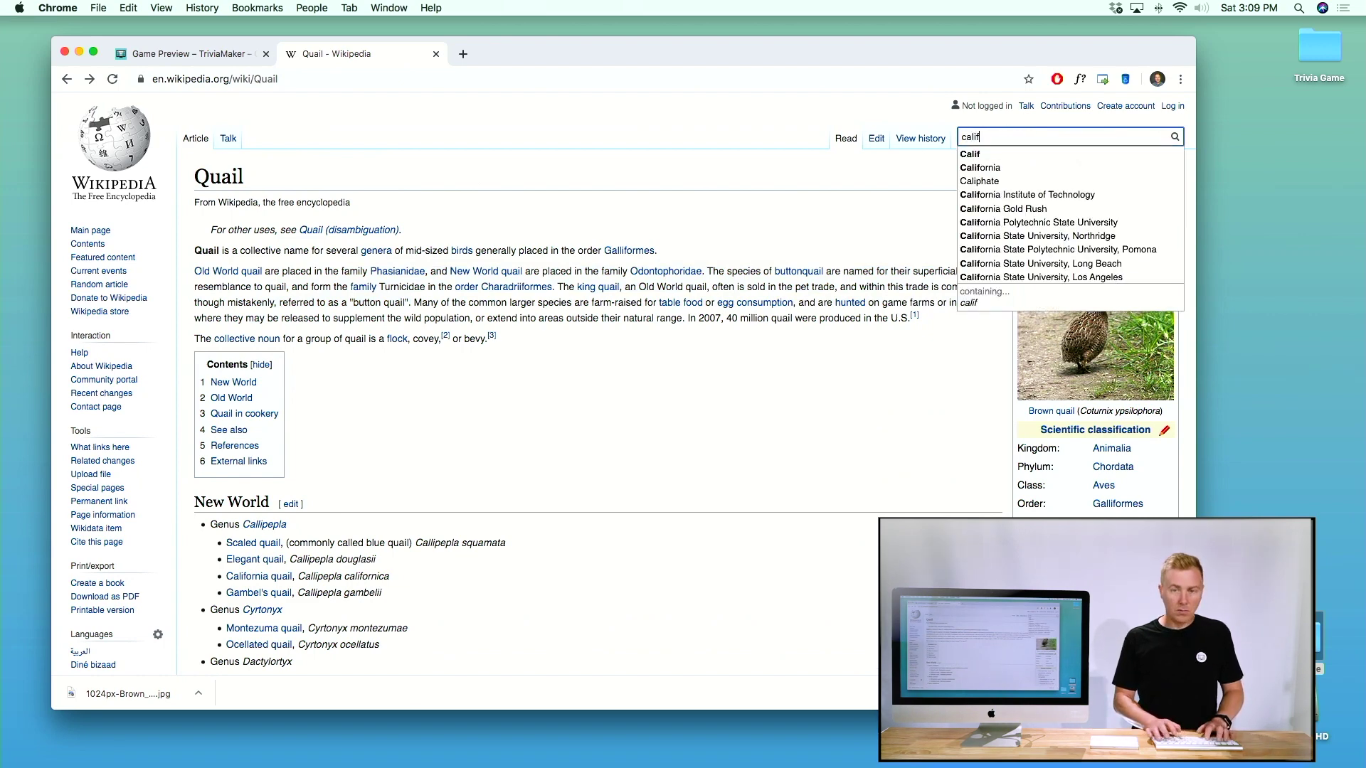
key("Down")
key("Down")
key("Return")
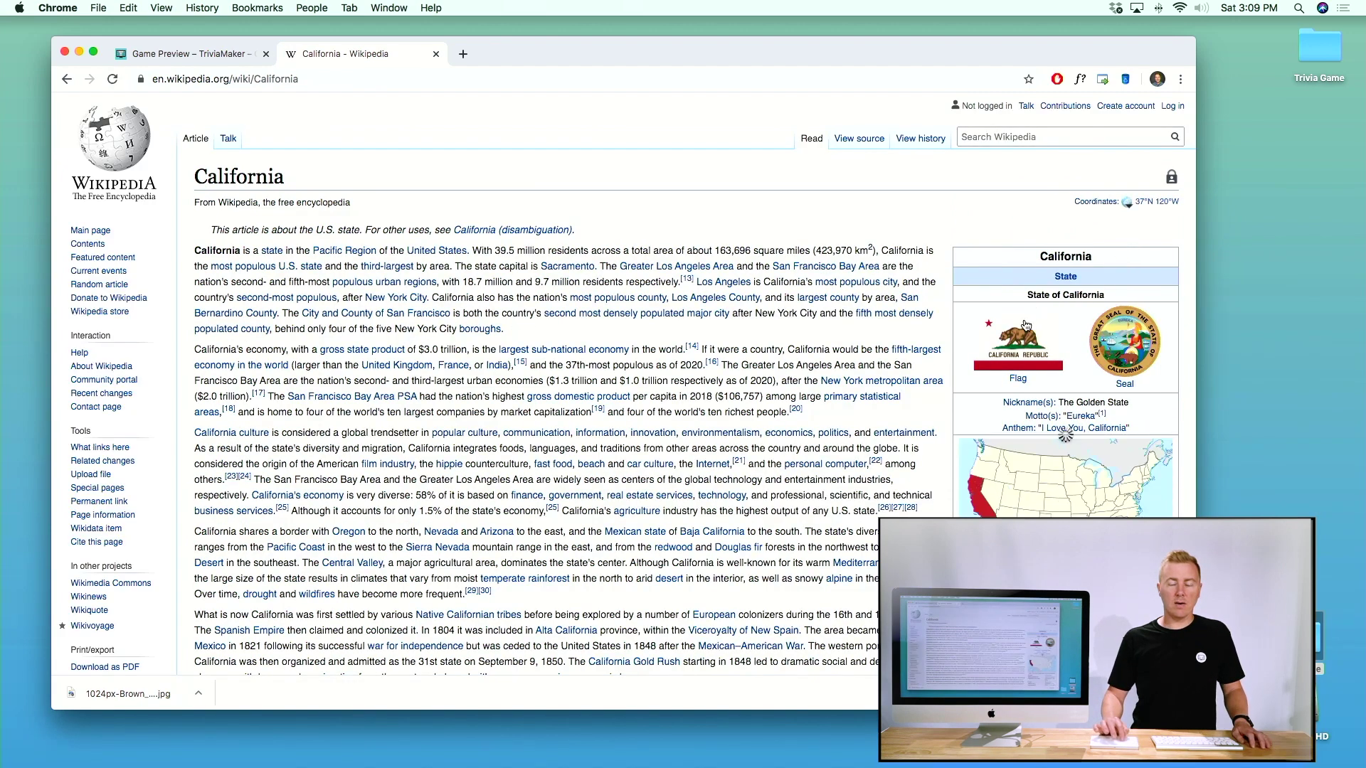
- Enlarge the California flag from the article and save it as 1280px-Flag_of_California.svg.png in the Trivia Game folder
left_click(1021, 330)
right_click(502, 269)
left_click(543, 305)
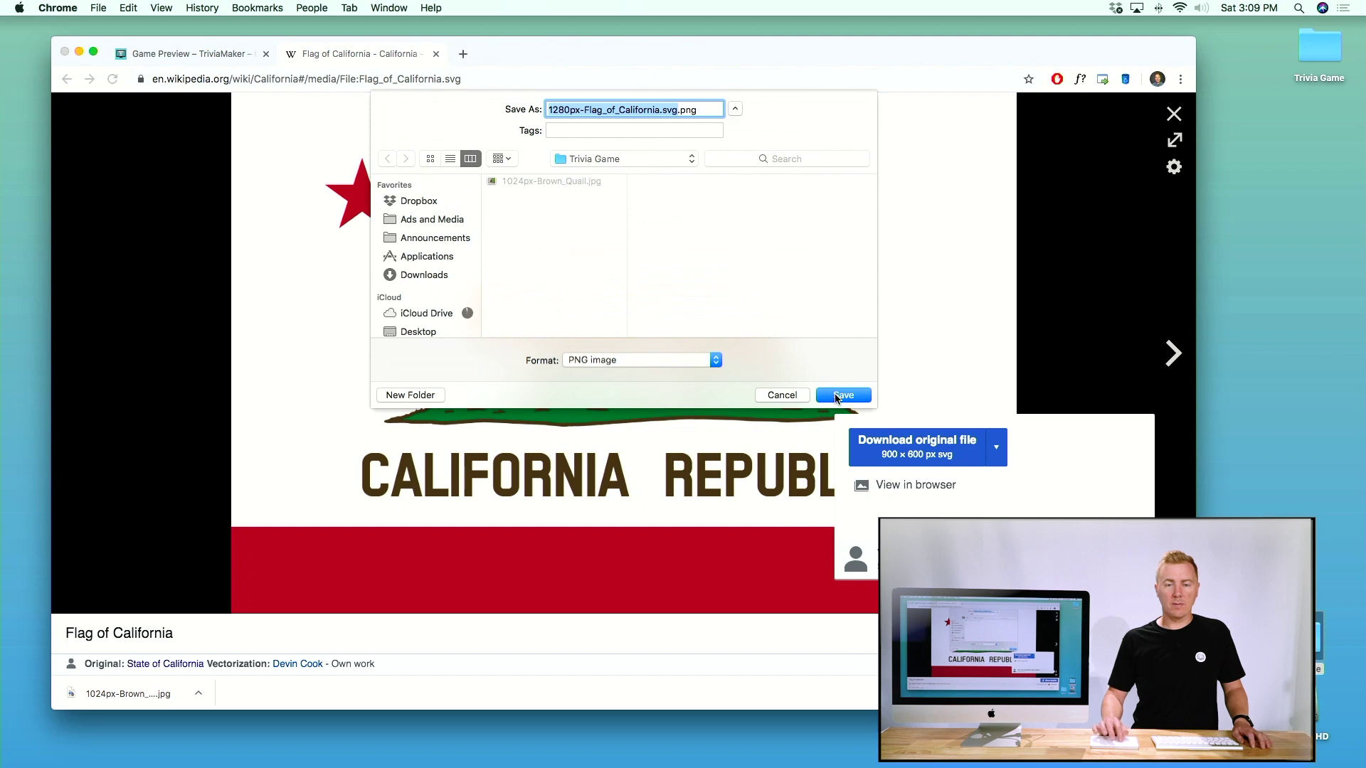
left_click(838, 395)
- Attach 1280px-Flag_of_California.svg.png to the question text in TriviaMaker, check its preview, and save the question
left_click(195, 55)
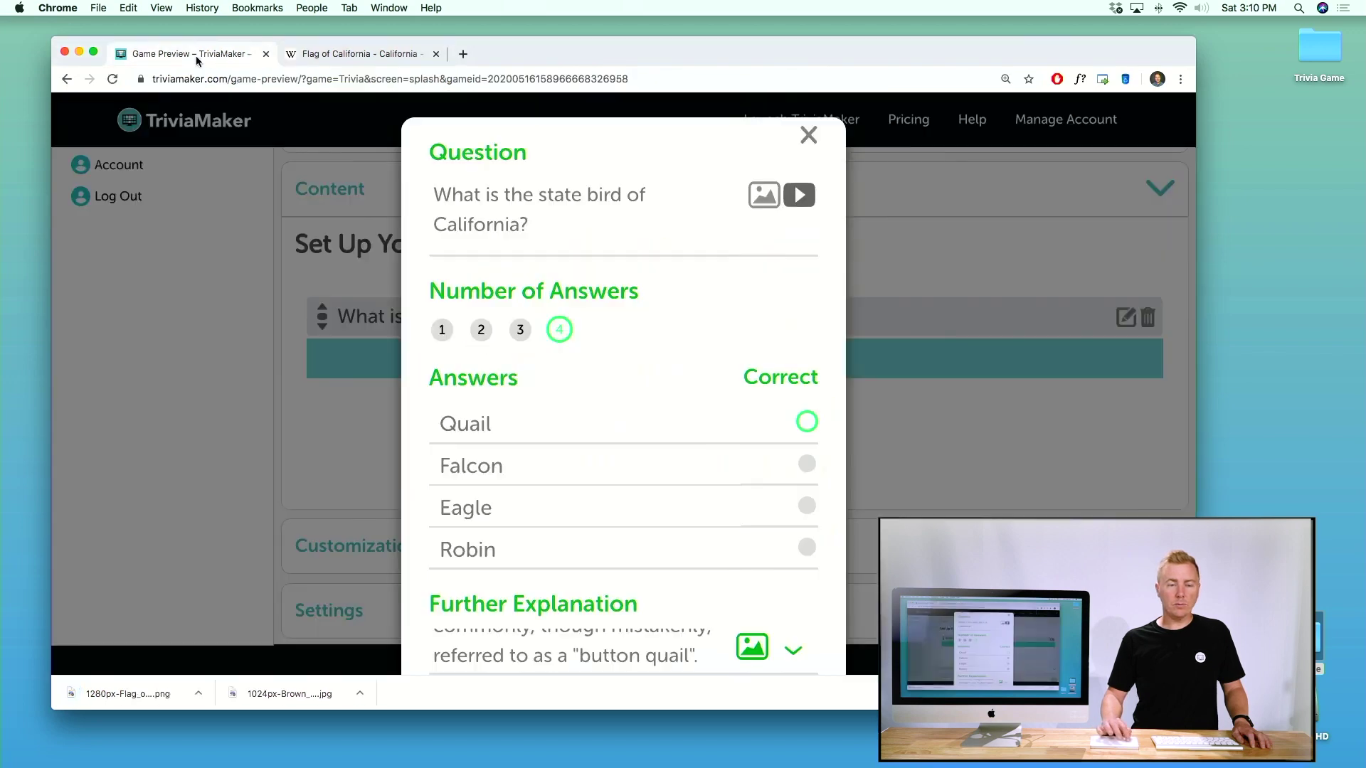
left_click(767, 194)
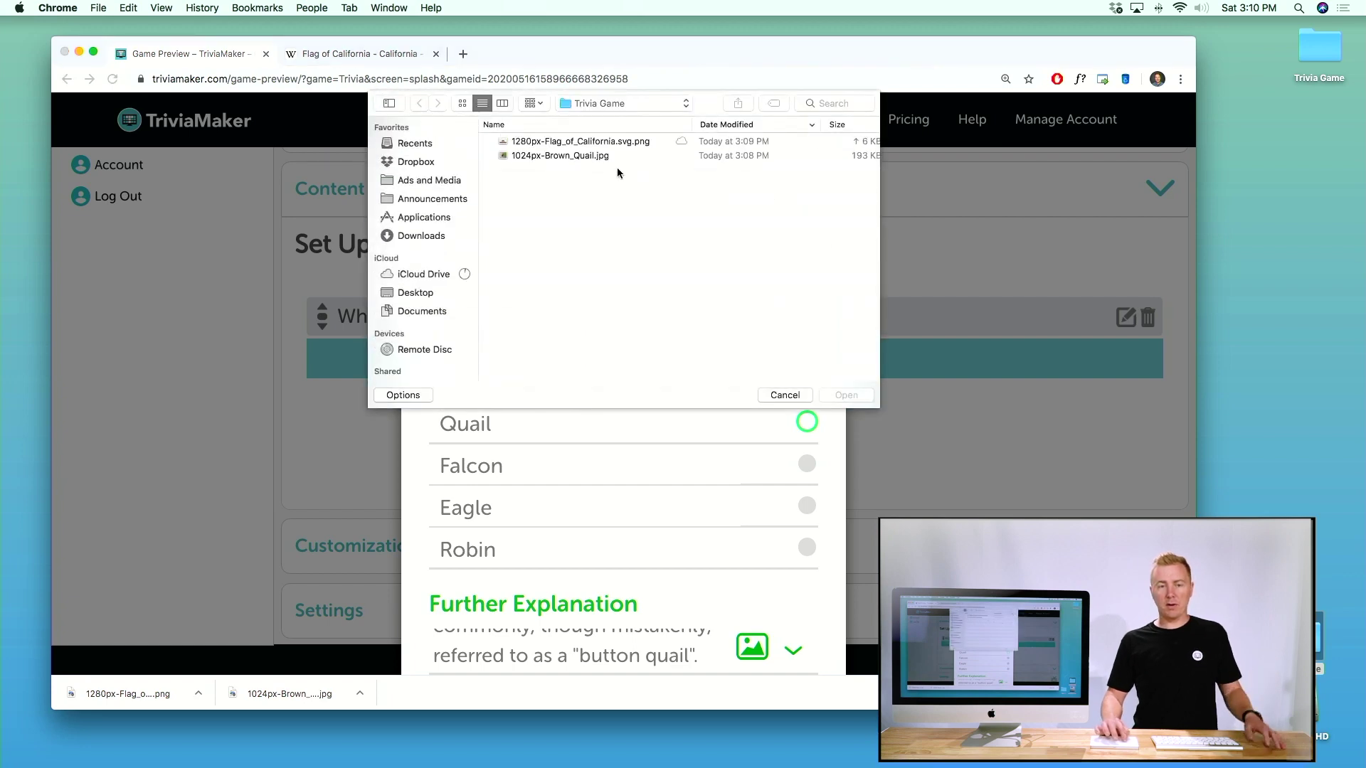
left_click(567, 142)
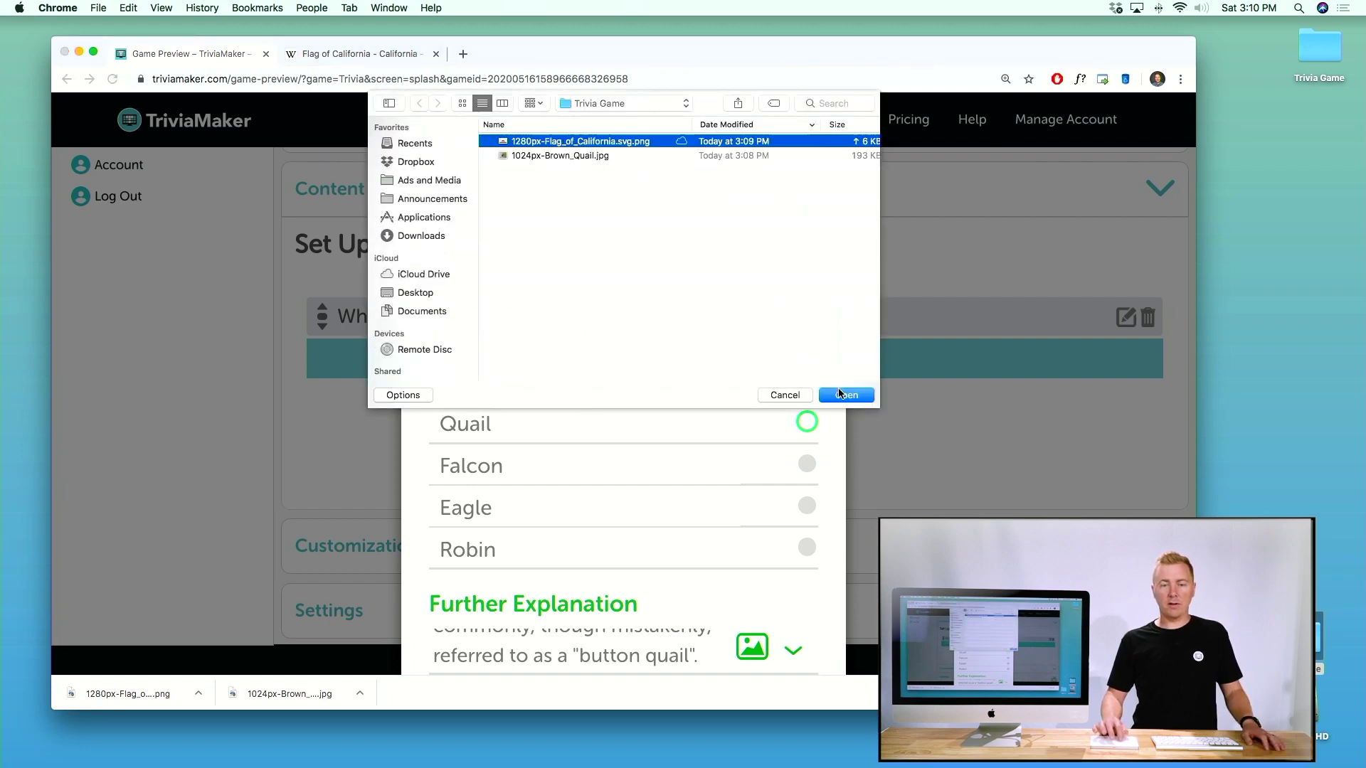
left_click(841, 393)
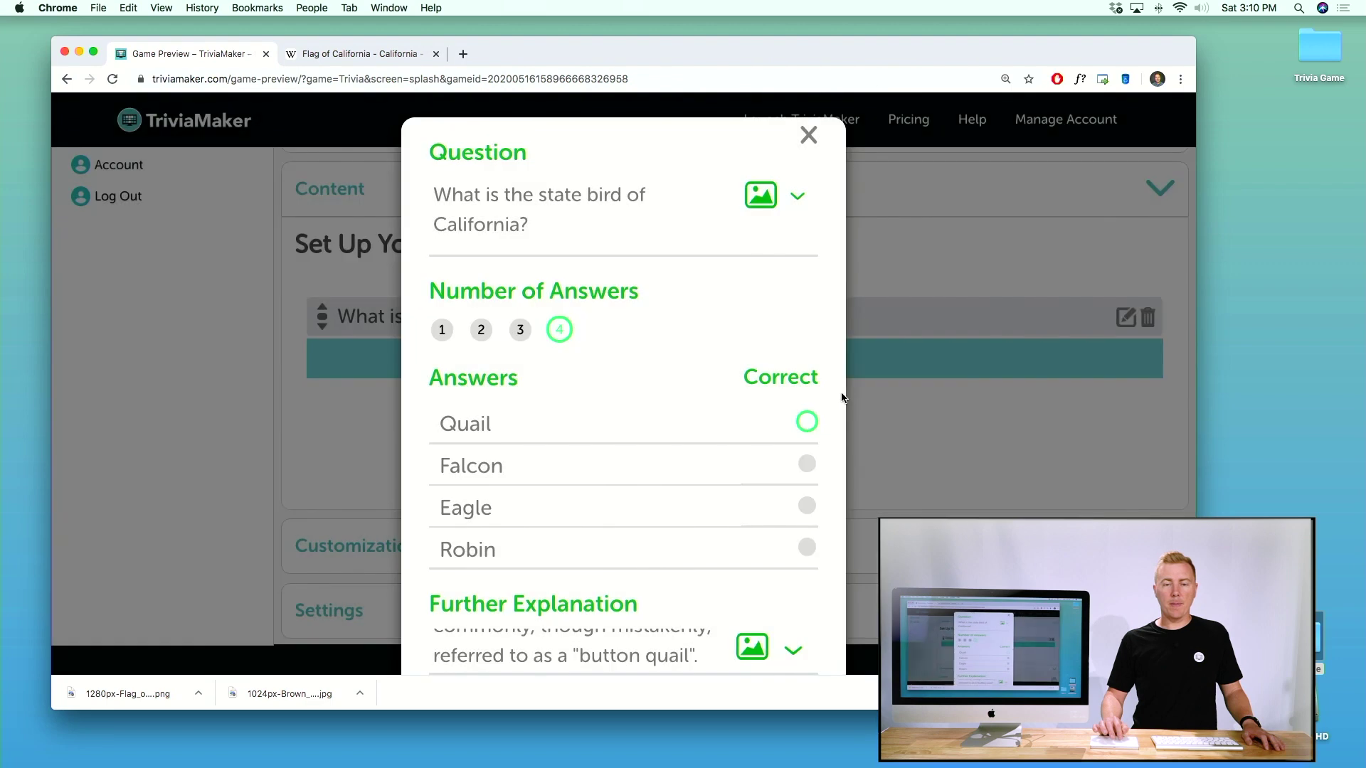
left_click(798, 197)
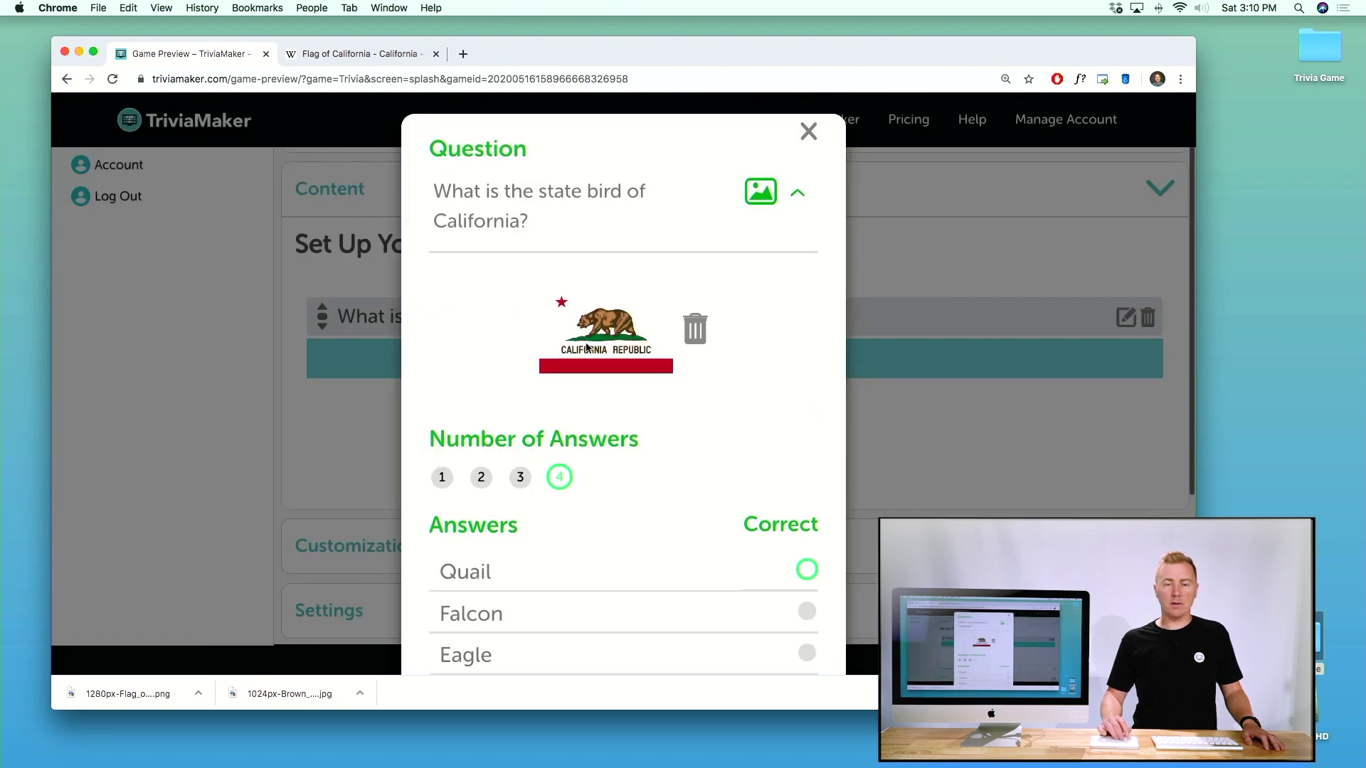
scroll(587, 347, "down", 6)
scroll(587, 343, "down", 2)
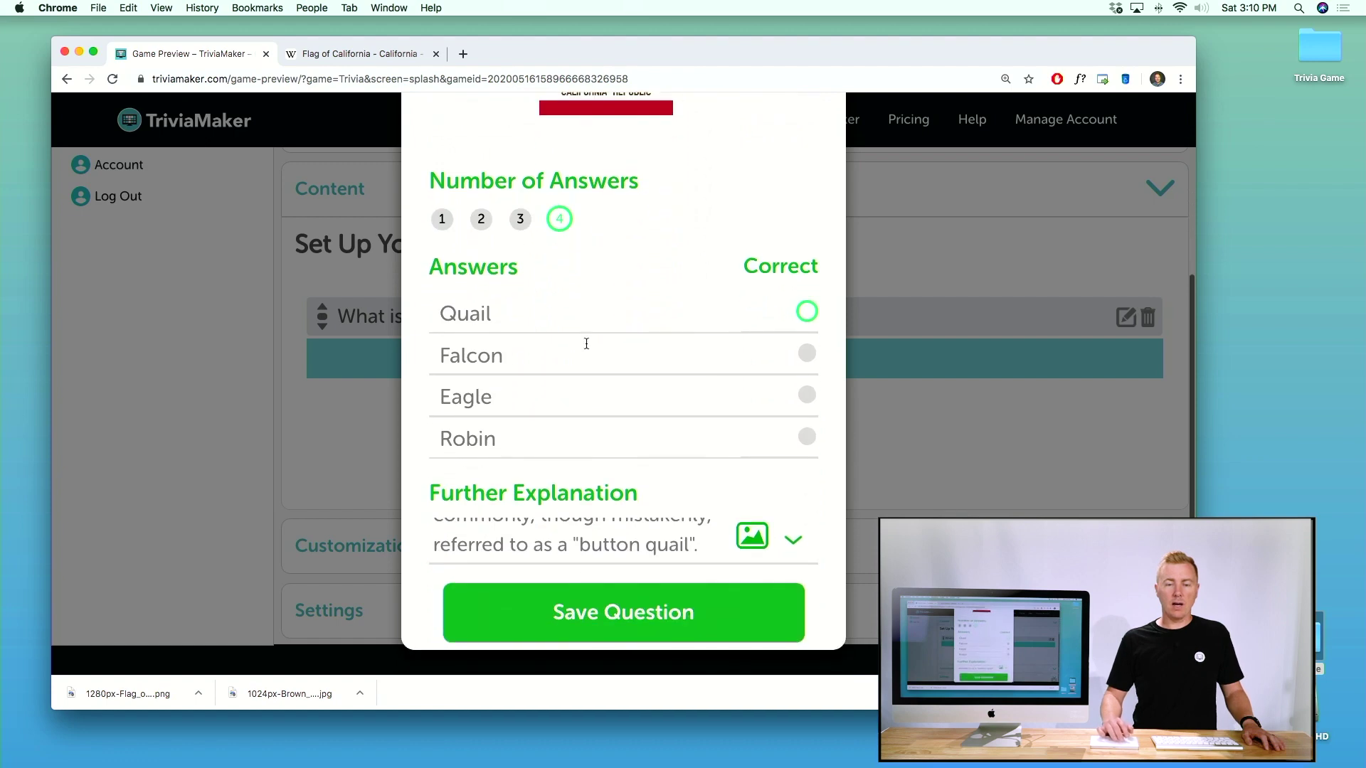
left_click(636, 601)
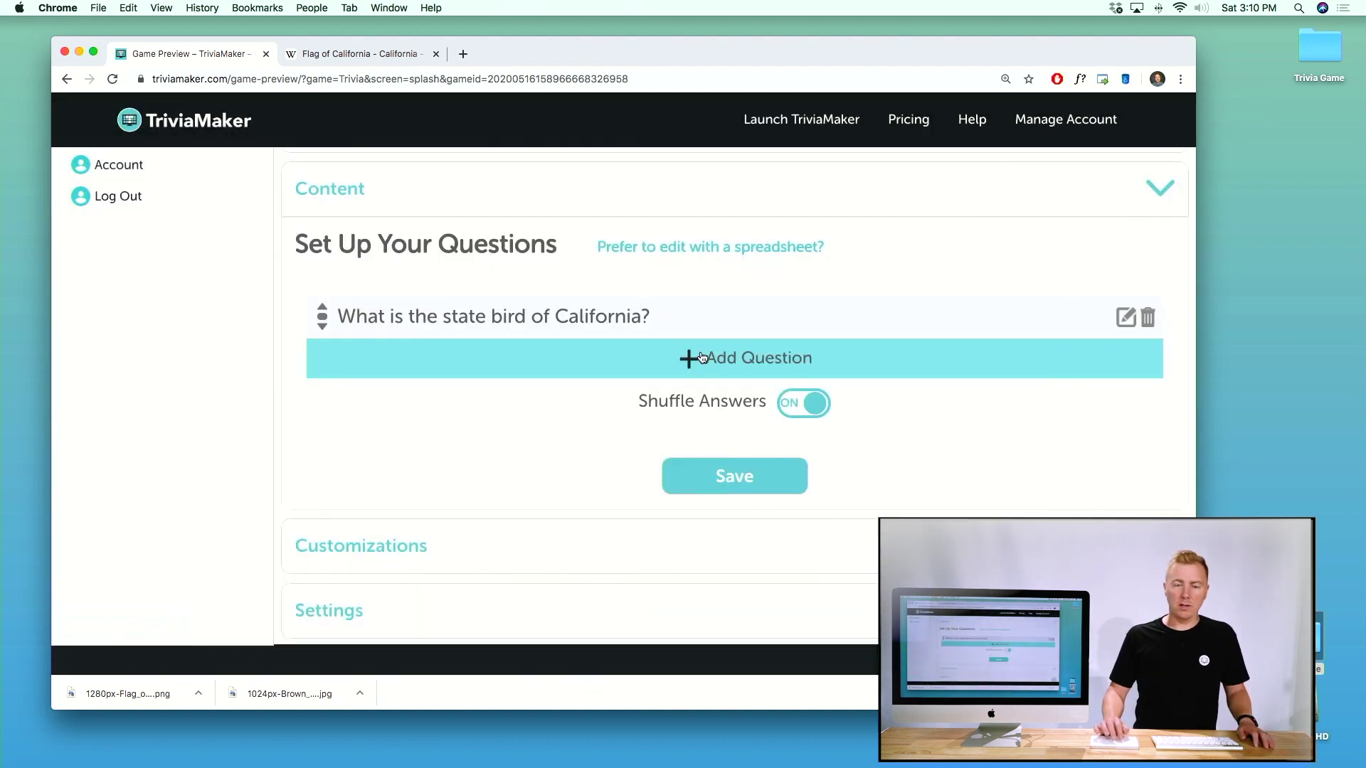
- View the options for editing questions with a spreadsheet, and close them without choosing one
left_click(672, 249)
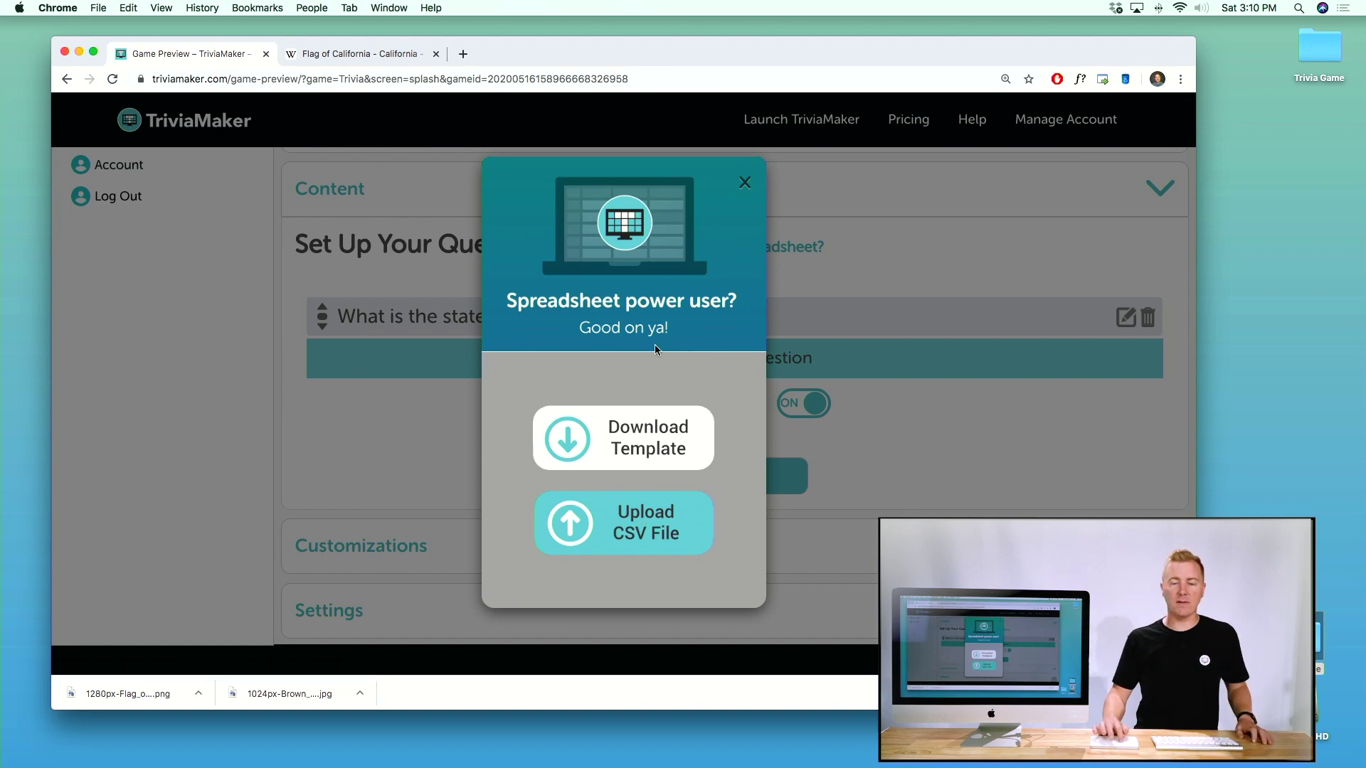
left_click(747, 183)
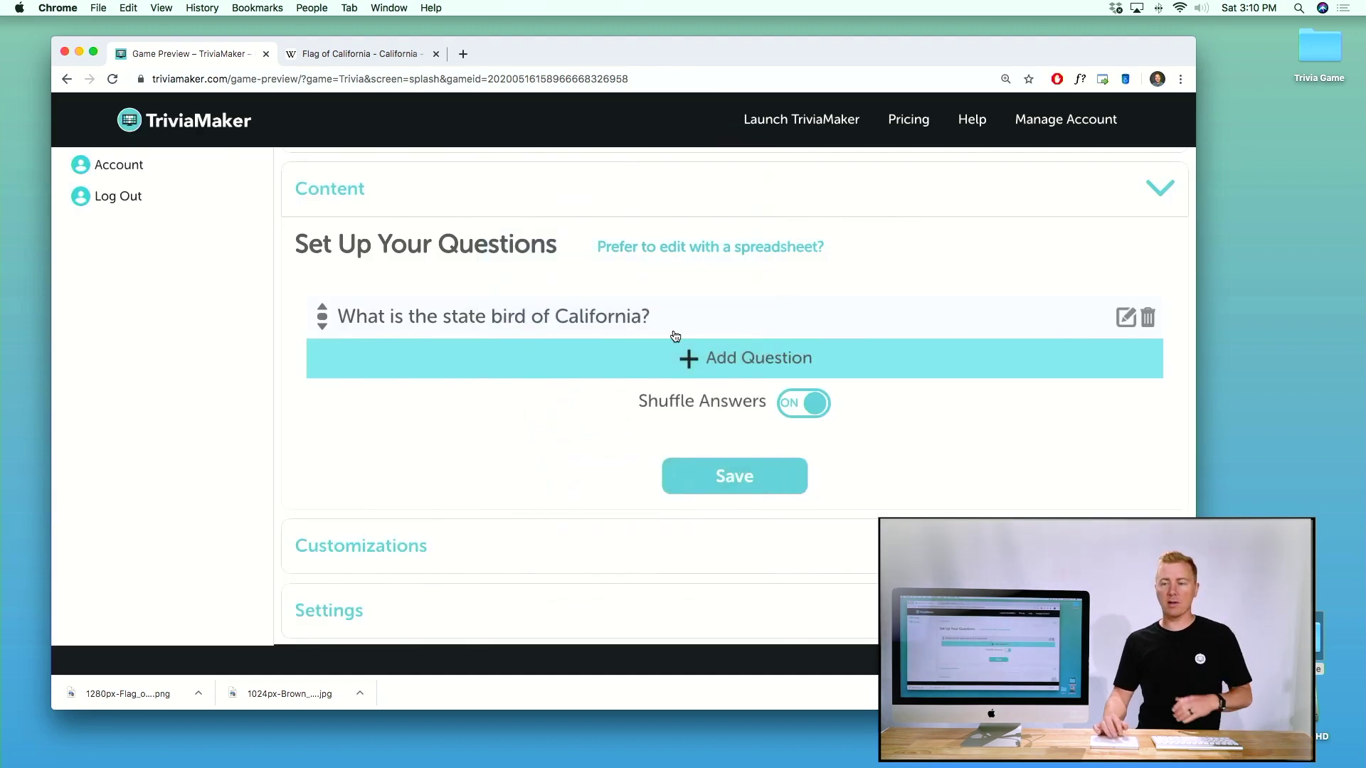
- Add a second question to the game and enter its text as "What is the best football team ever??"
left_click(696, 361)
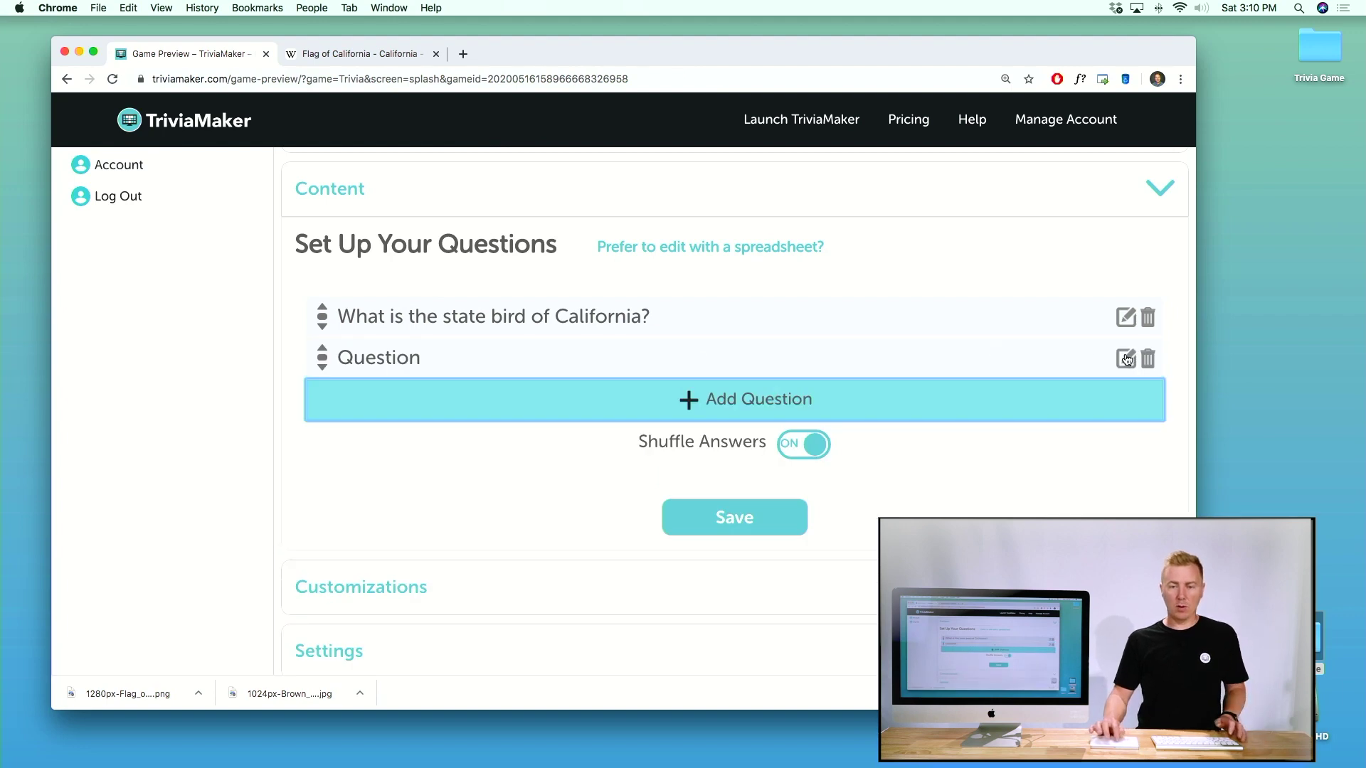
left_click(1125, 358)
type("What is the")
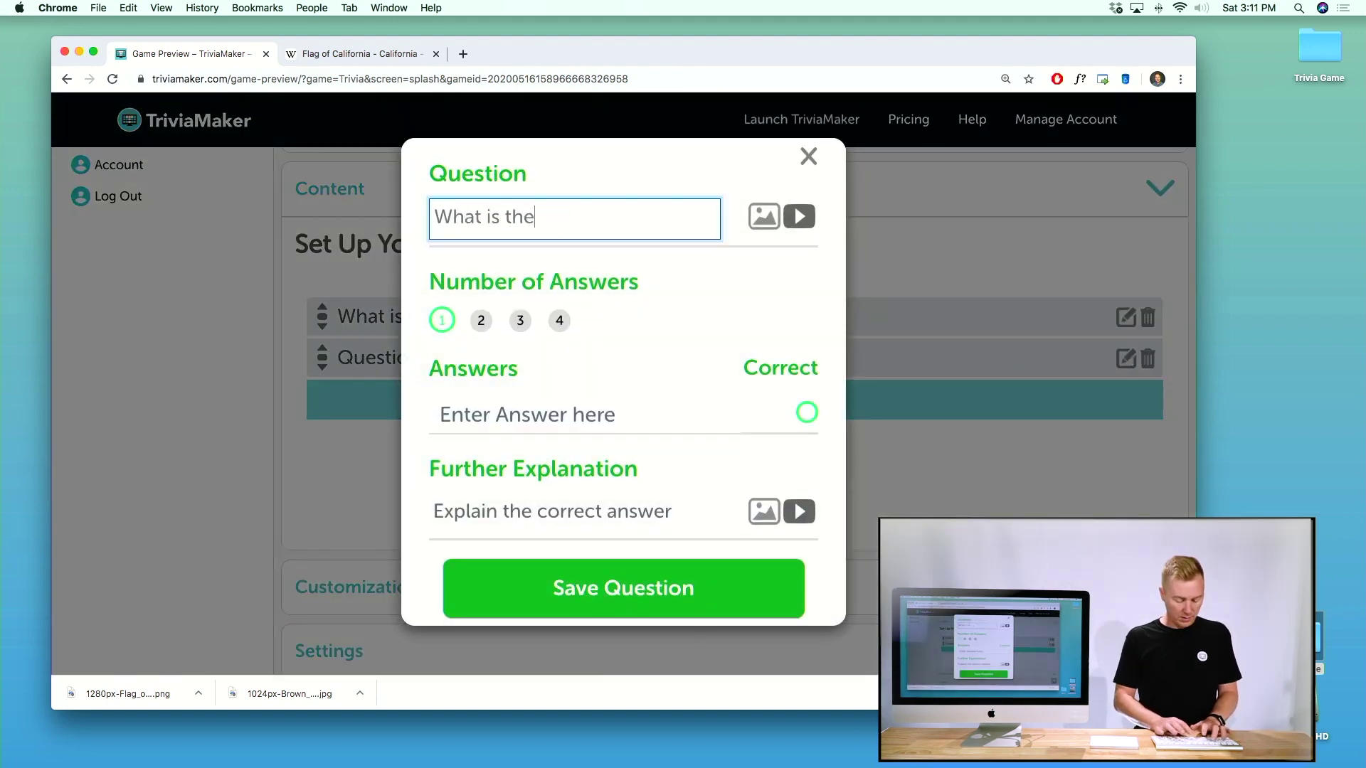
type(" best foo")
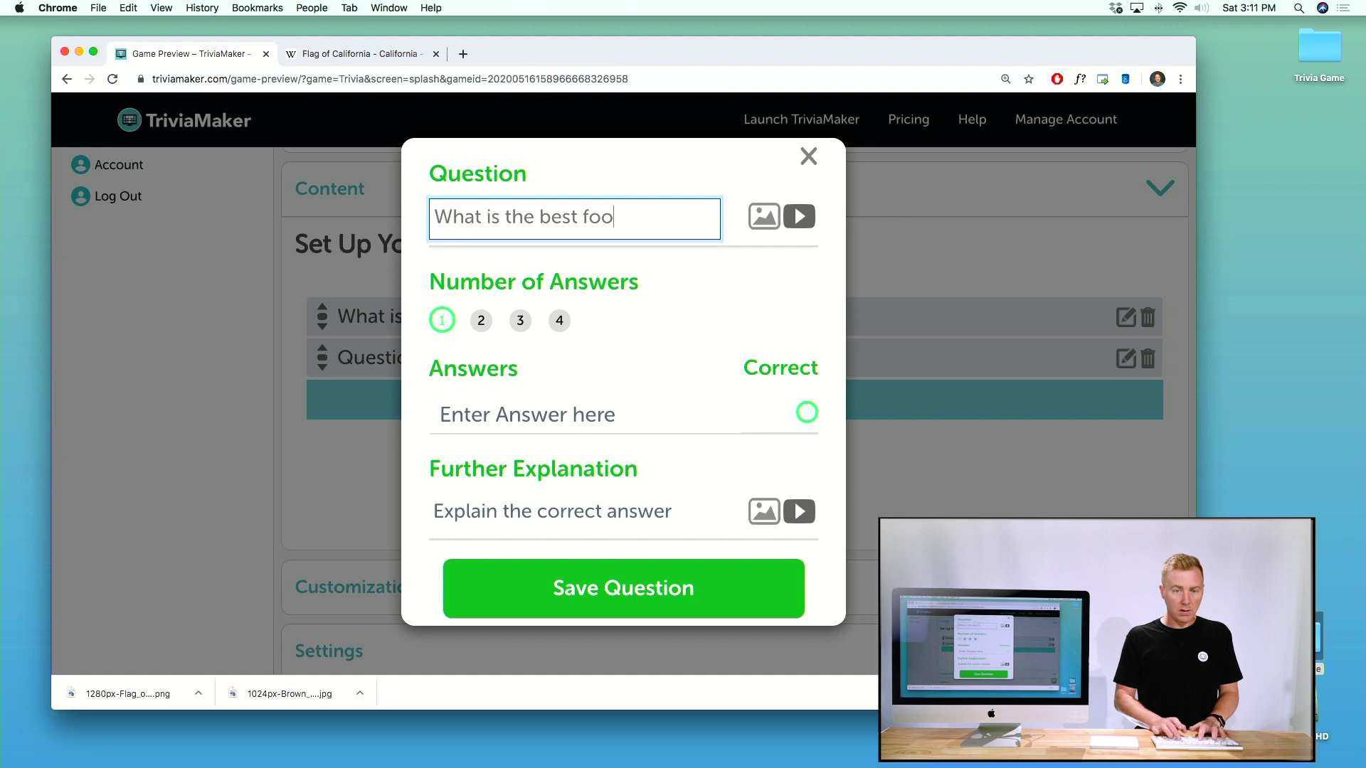
type("tball team ")
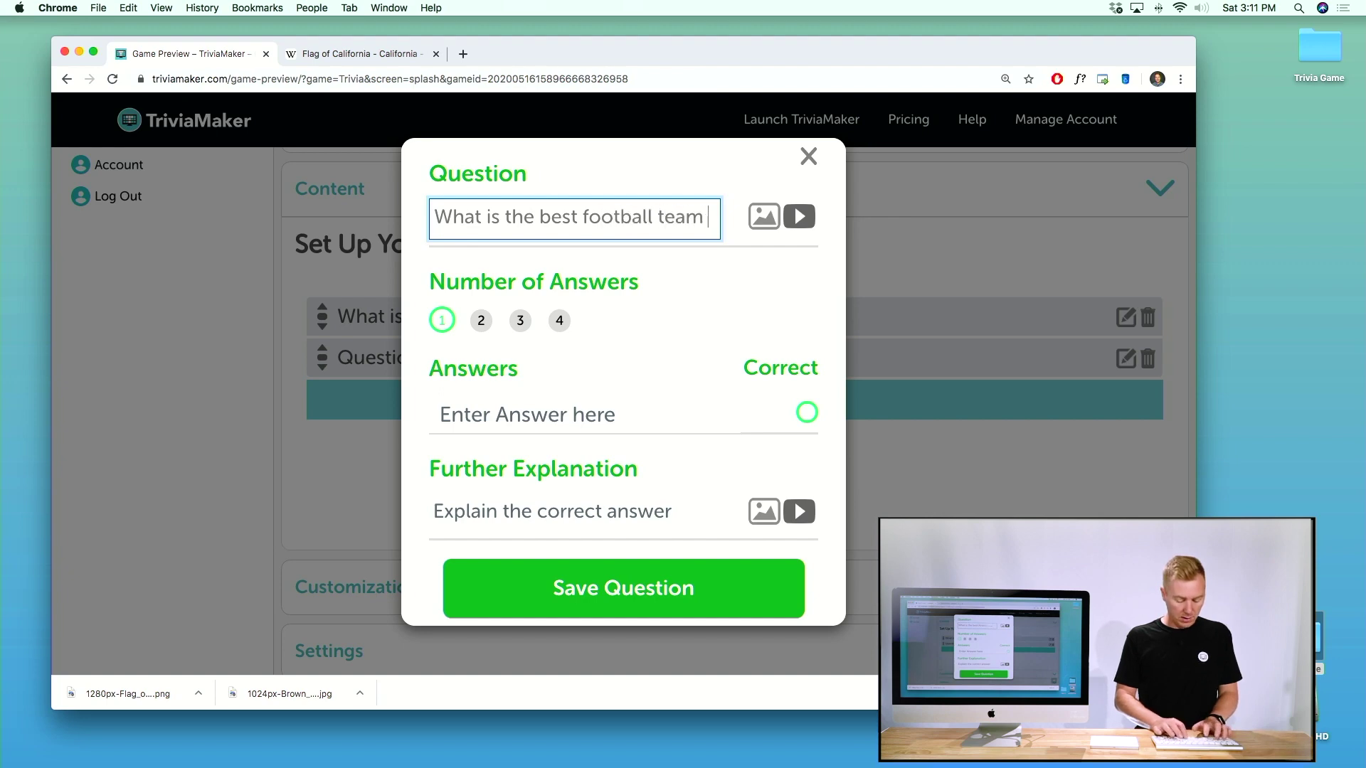
type("ever")
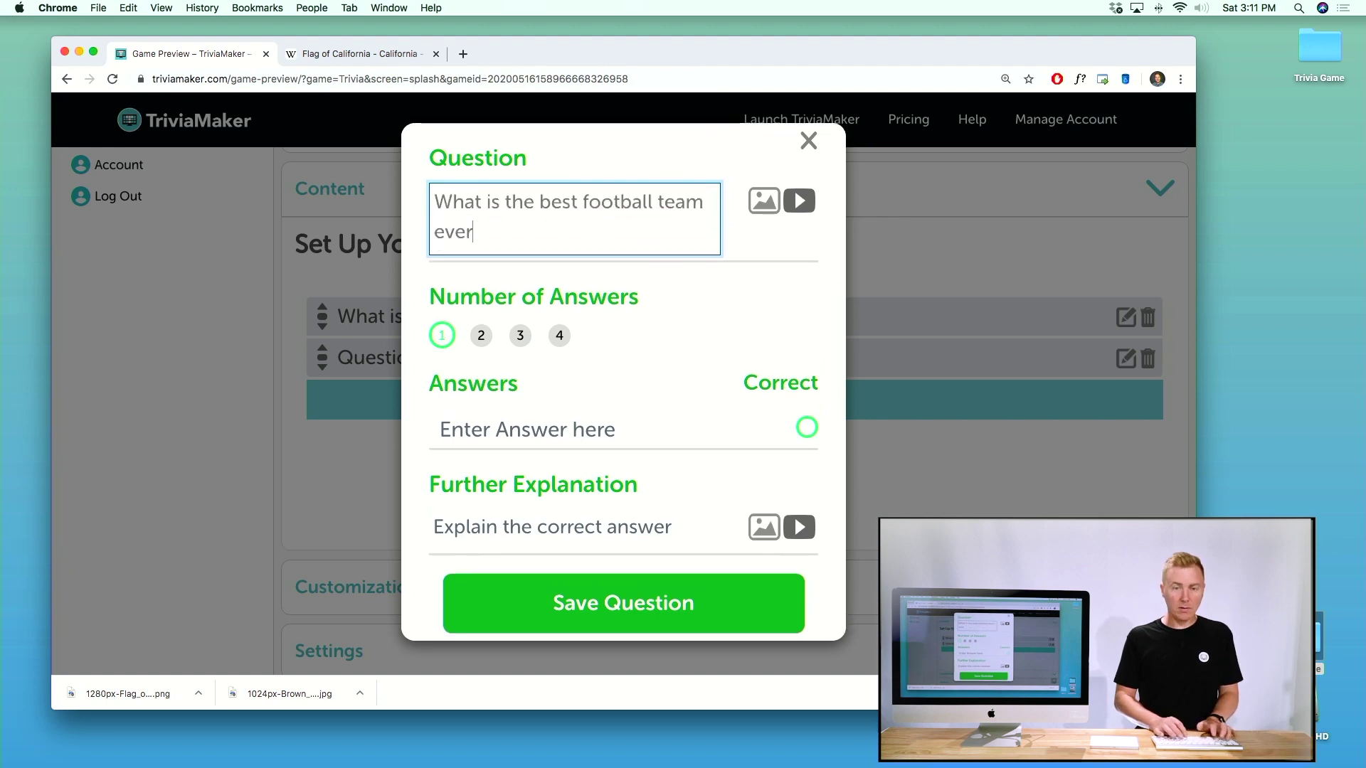
type("??")
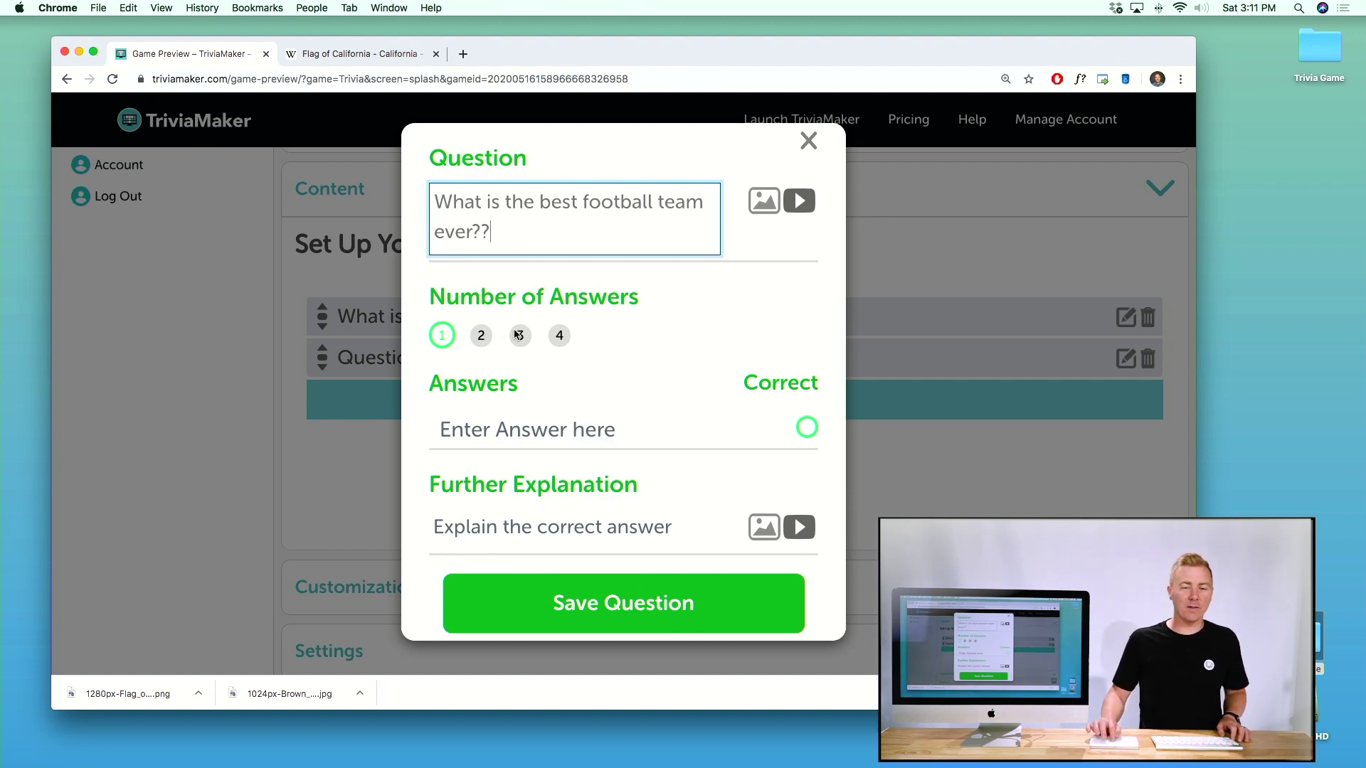
- Give the football question four answers, Steelers, Seahawks, Broncos and 49ers, and mark 49ers as the correct one
left_click(554, 334)
left_click(679, 426)
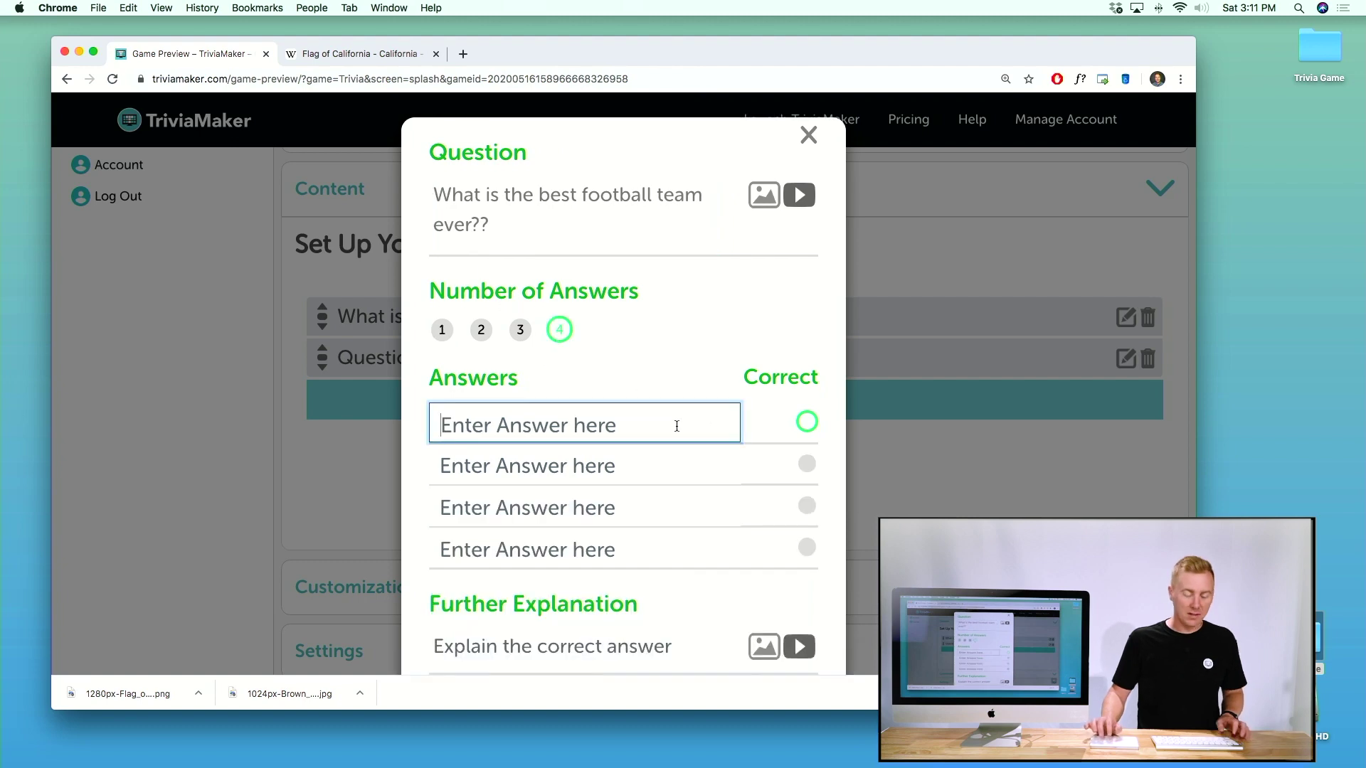
type("Steeler")
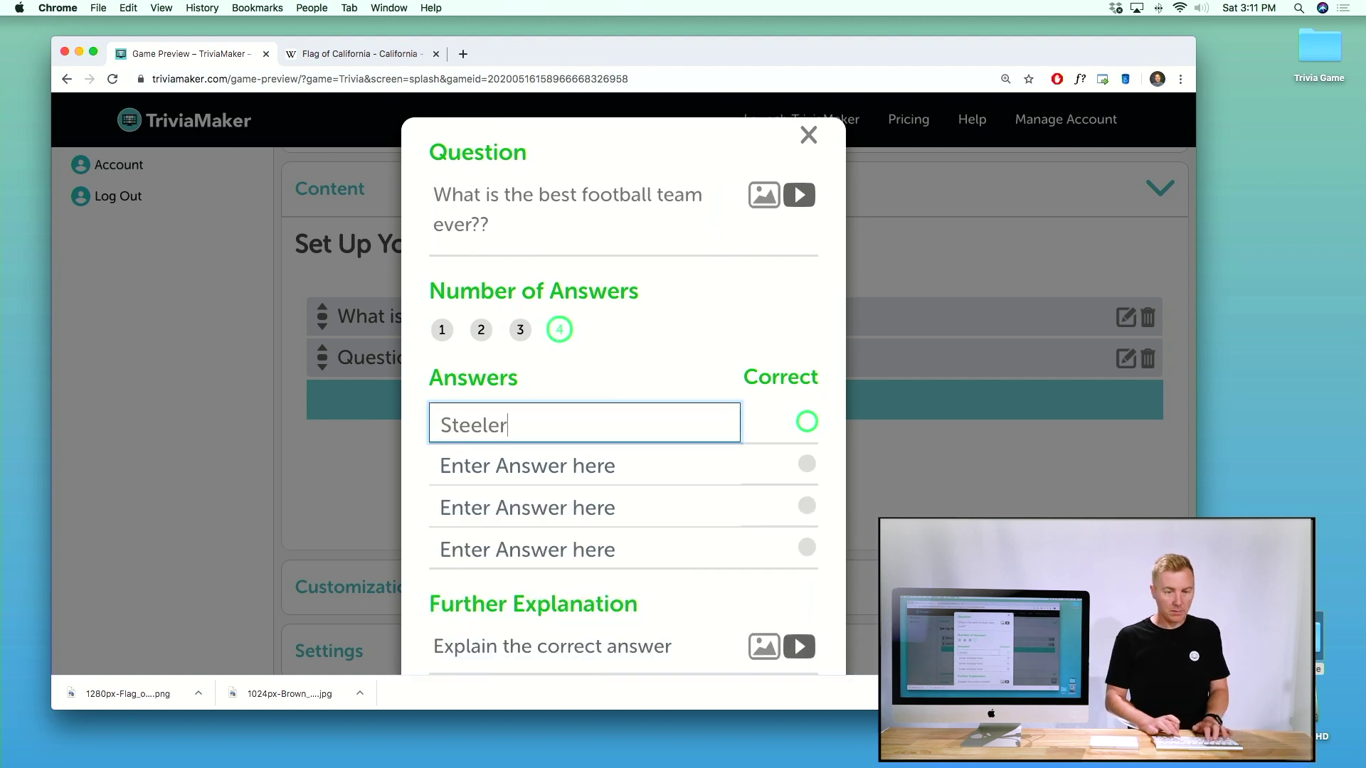
type("s")
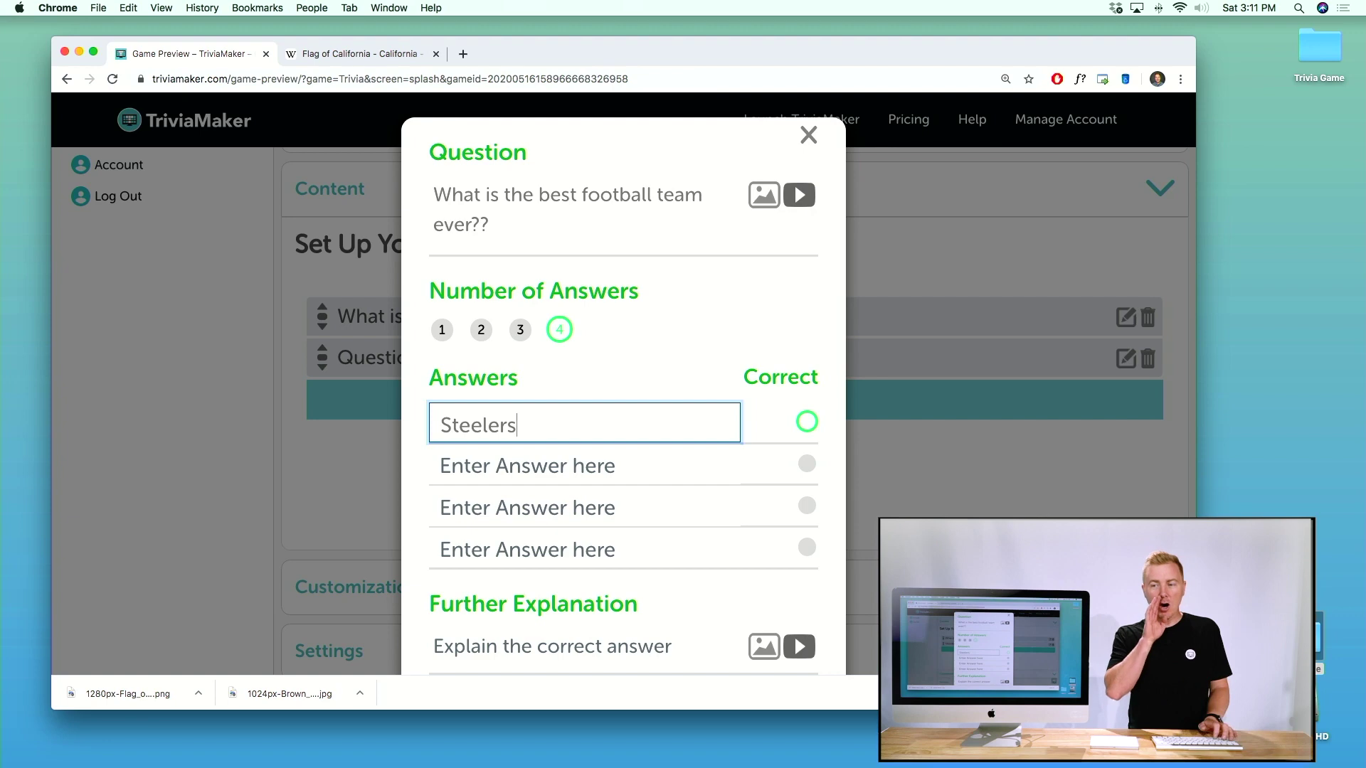
key("Tab")
type("Seahawks")
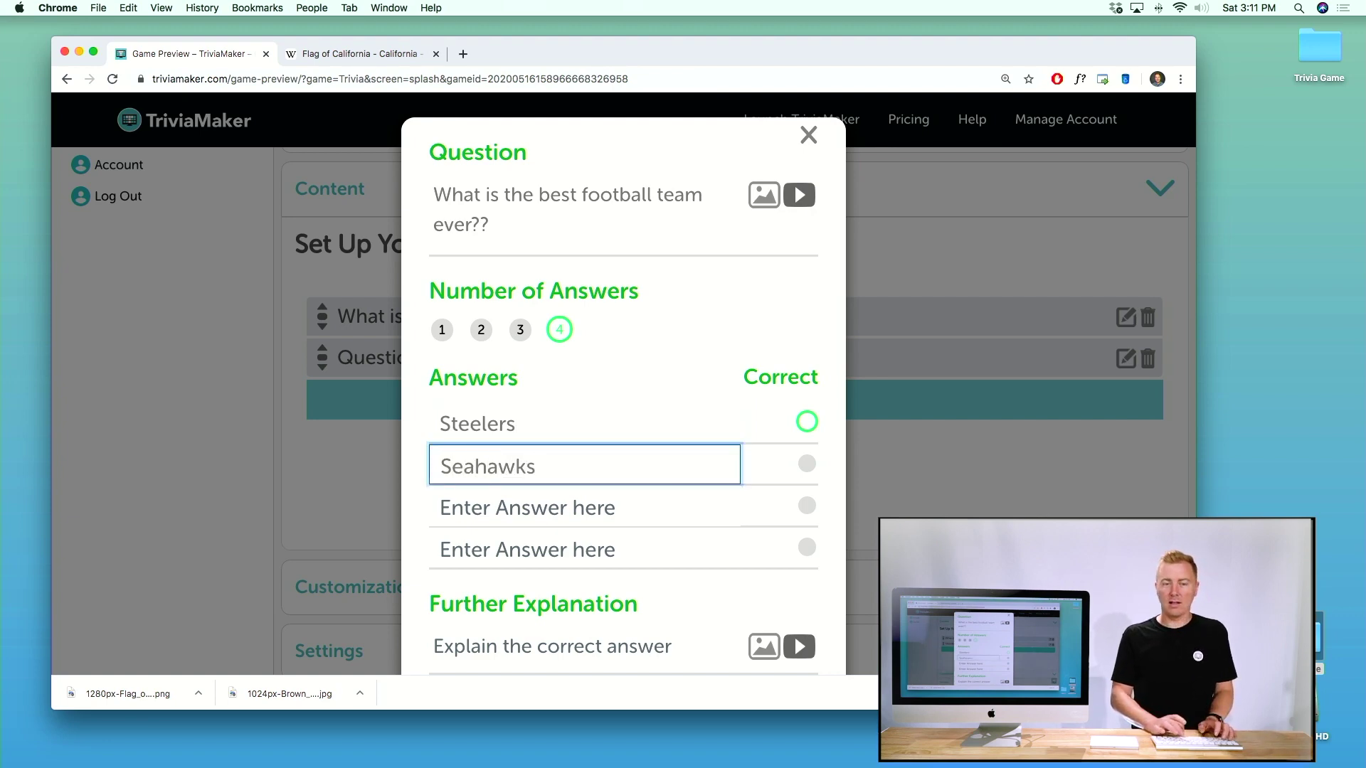
key("Tab")
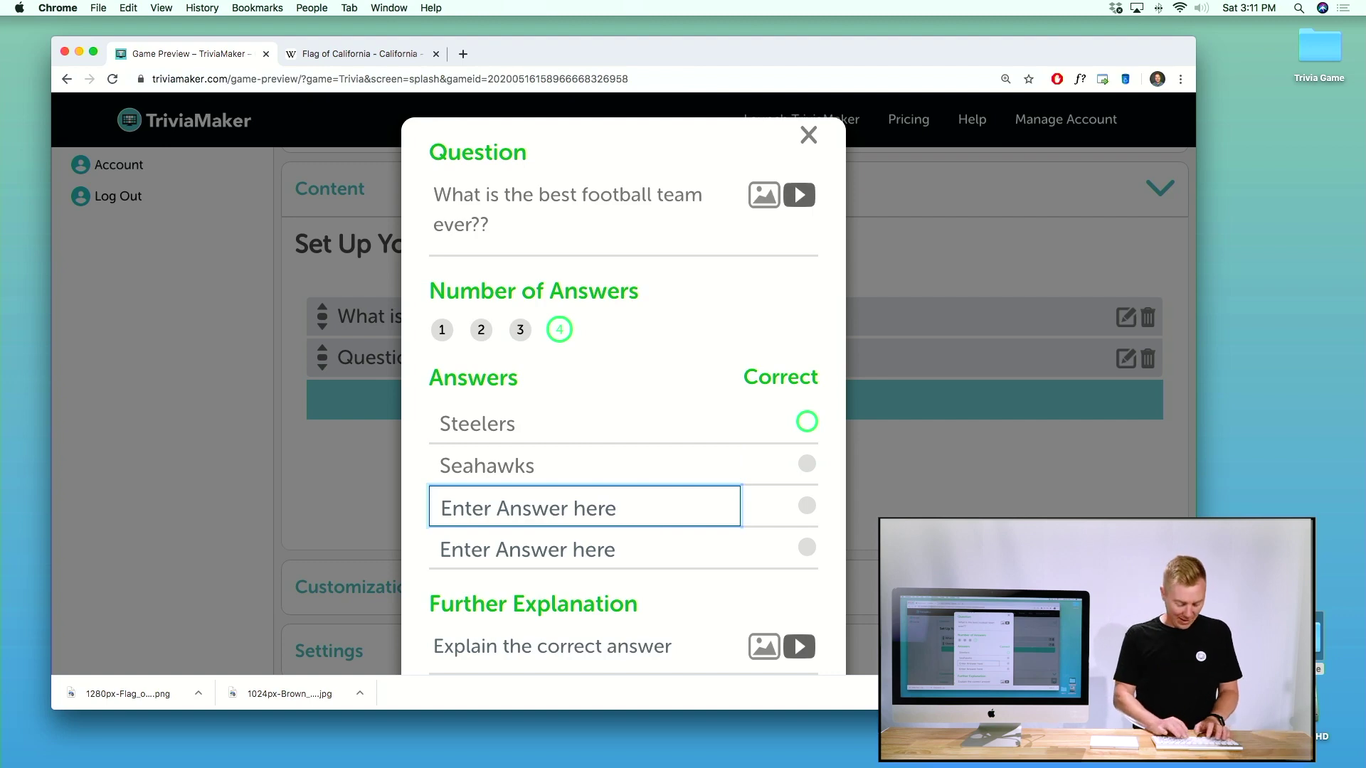
type("Broncos")
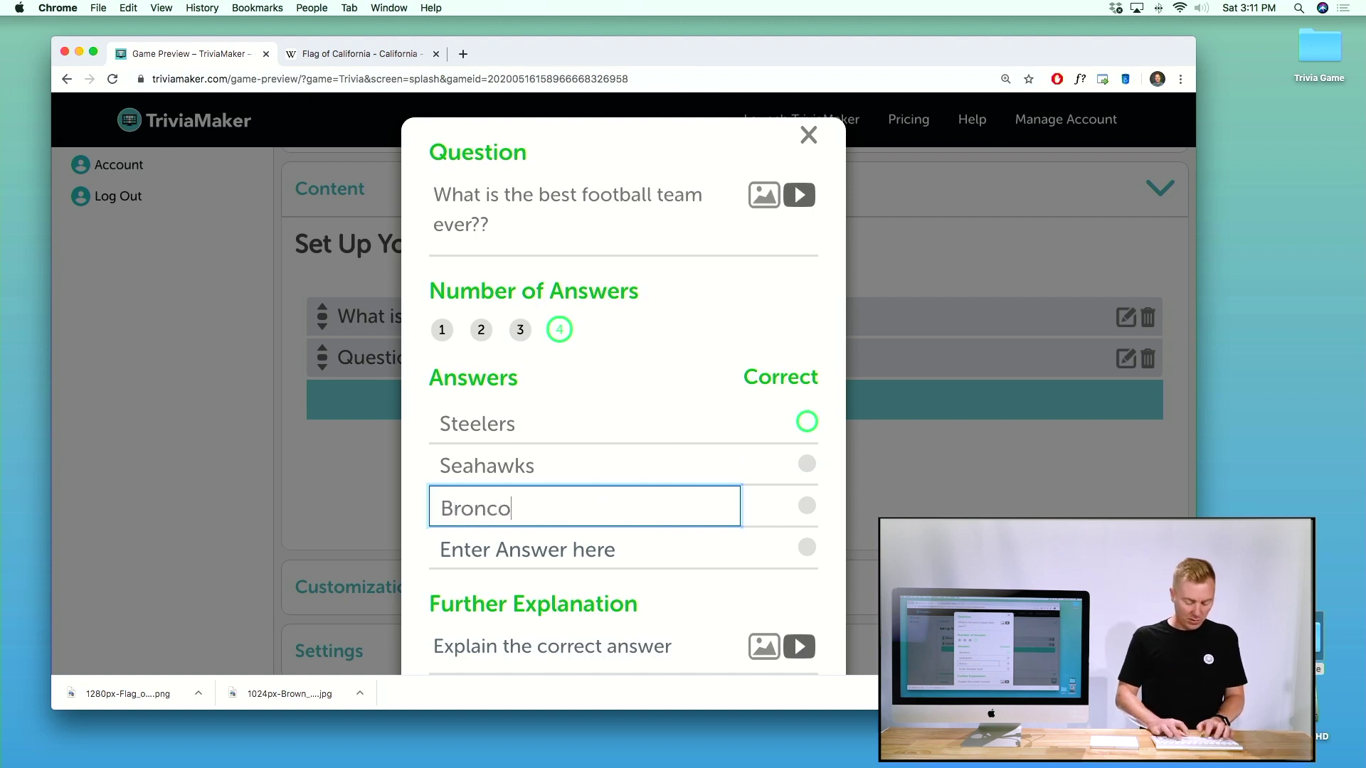
key("Tab")
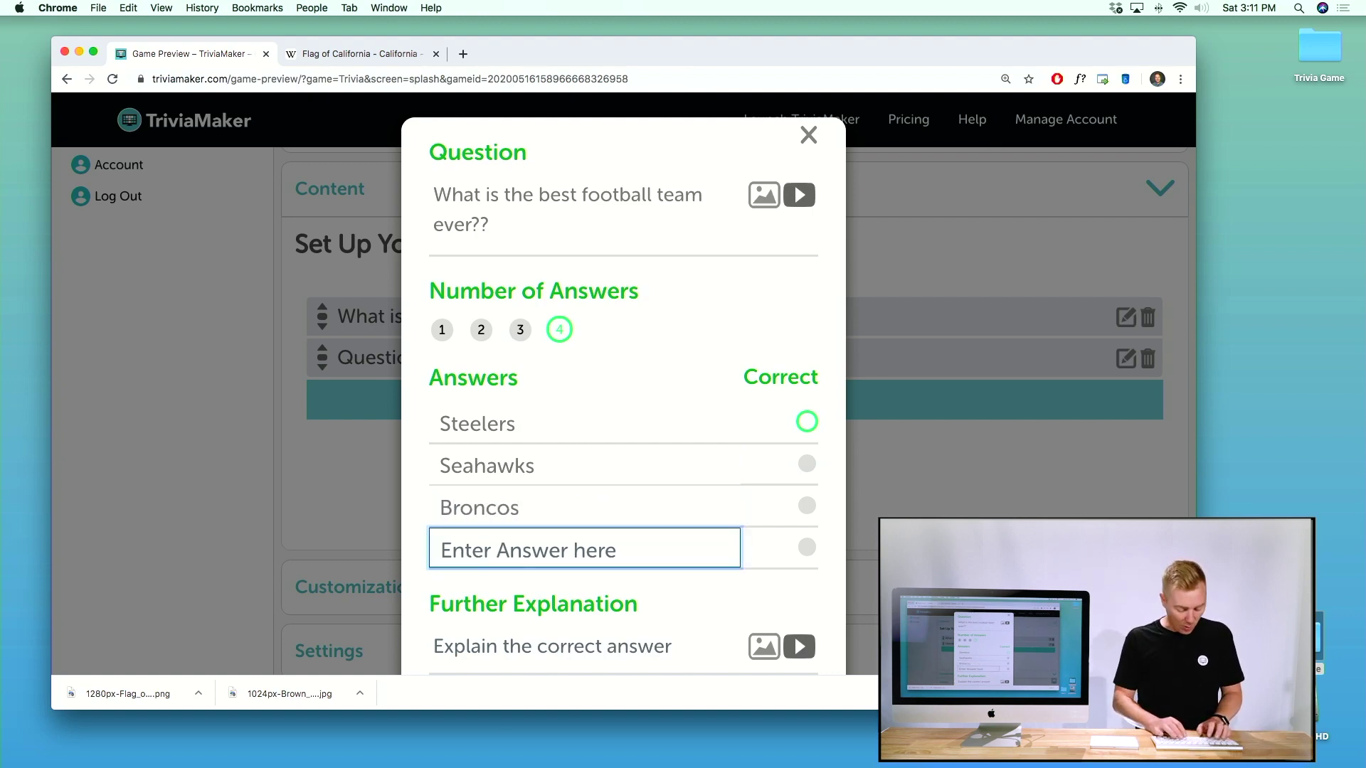
type("4")
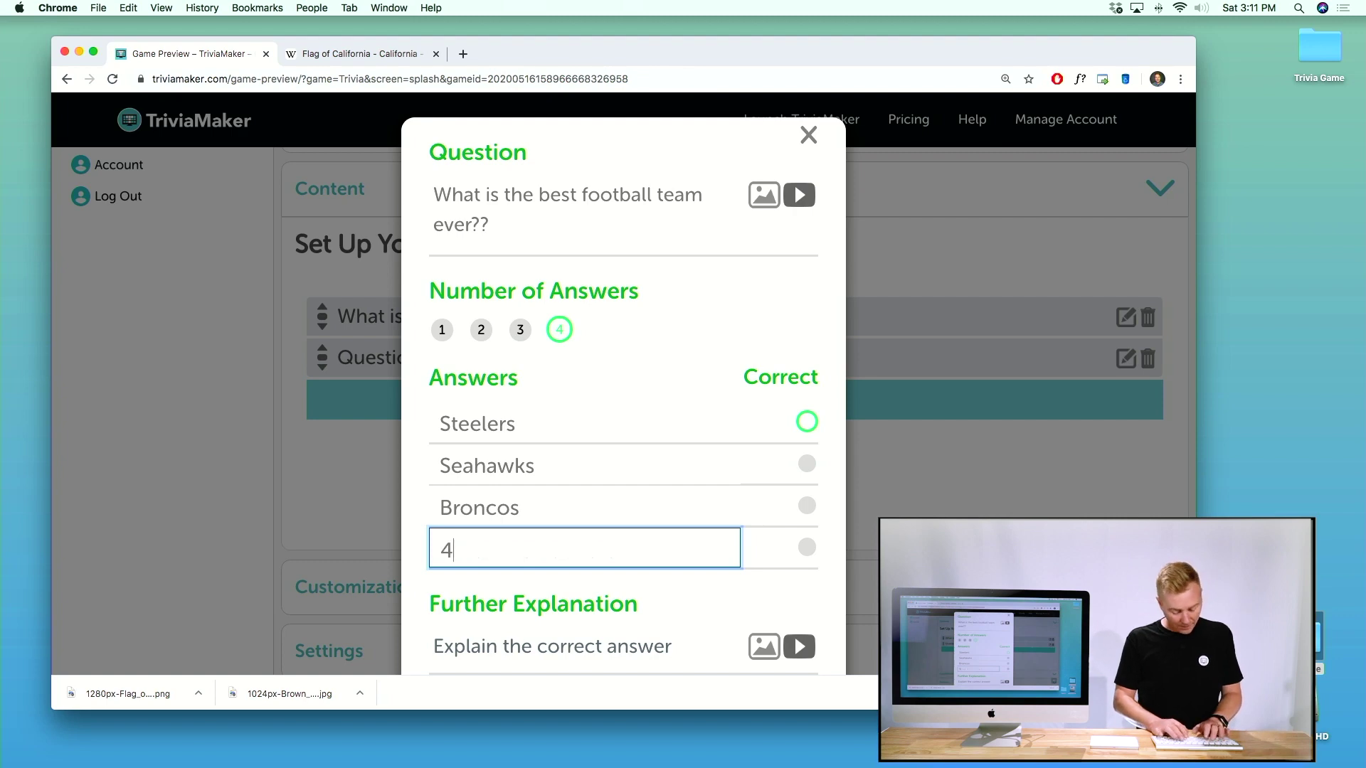
type("9ers")
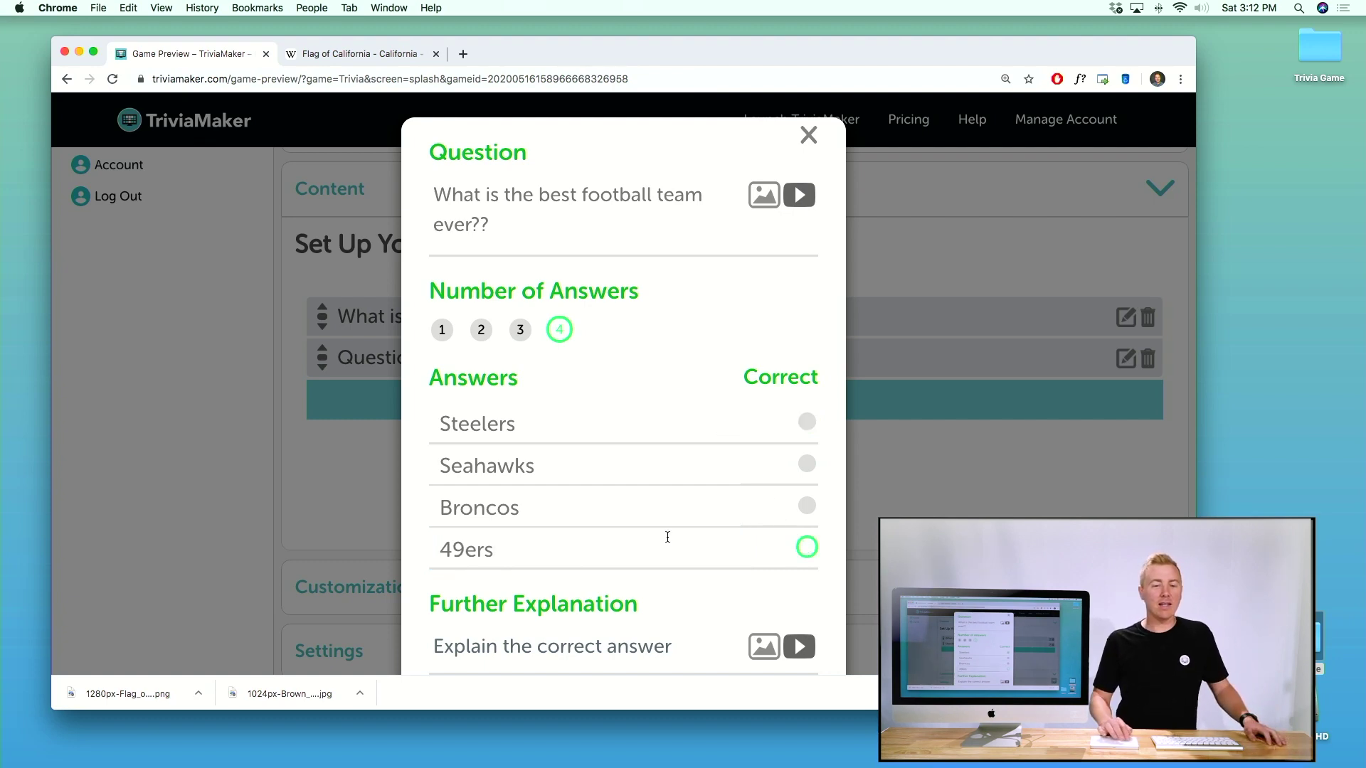
- Review the football question's answers and save it without a further explanation
scroll(664, 538, "down", 3)
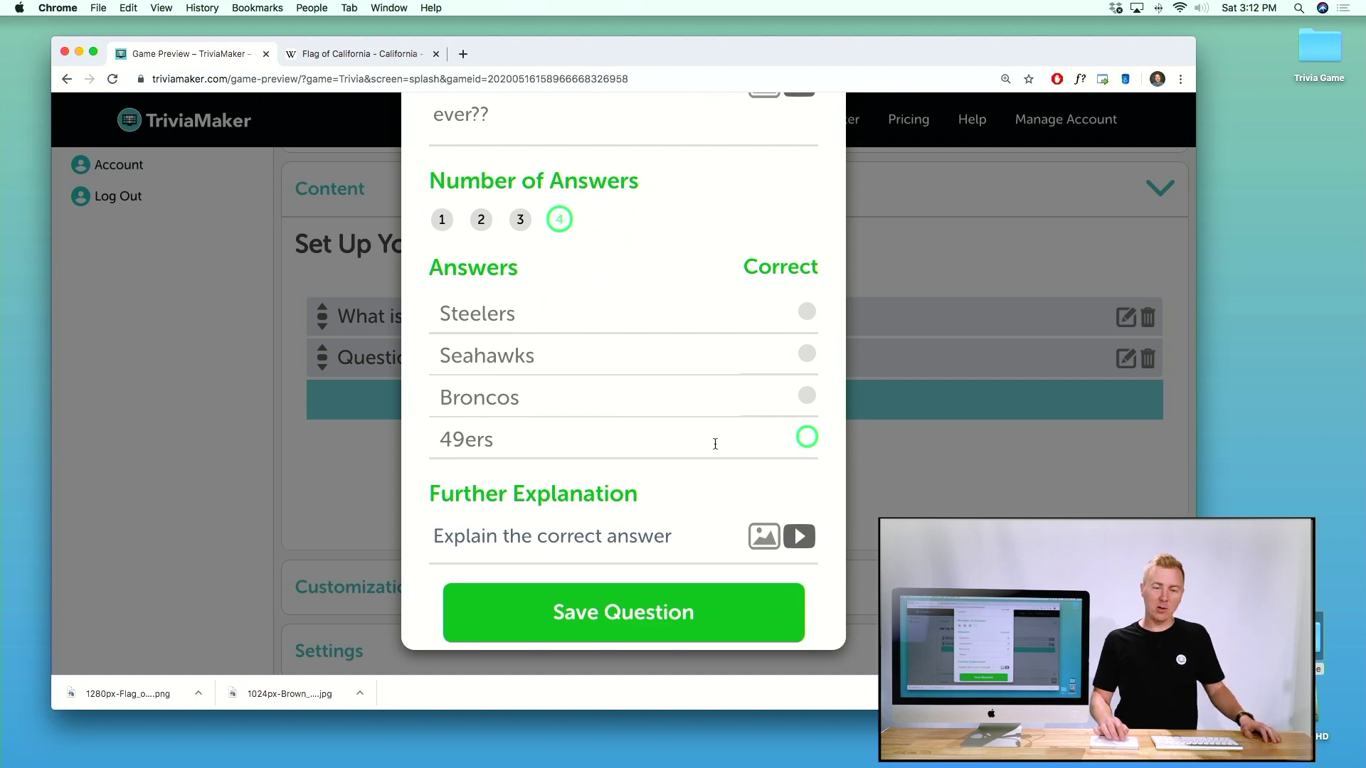
scroll(661, 364, "up", 2)
scroll(660, 364, "down", 2)
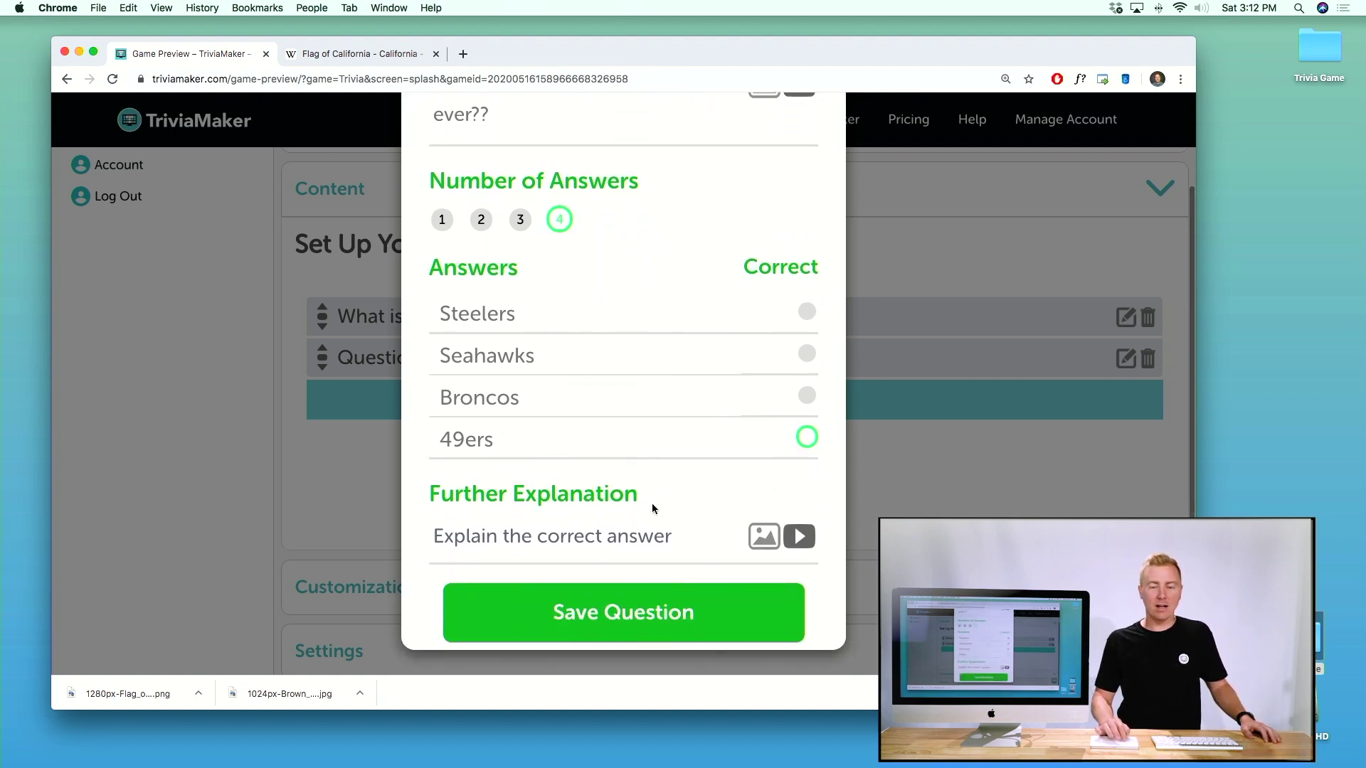
left_click(609, 617)
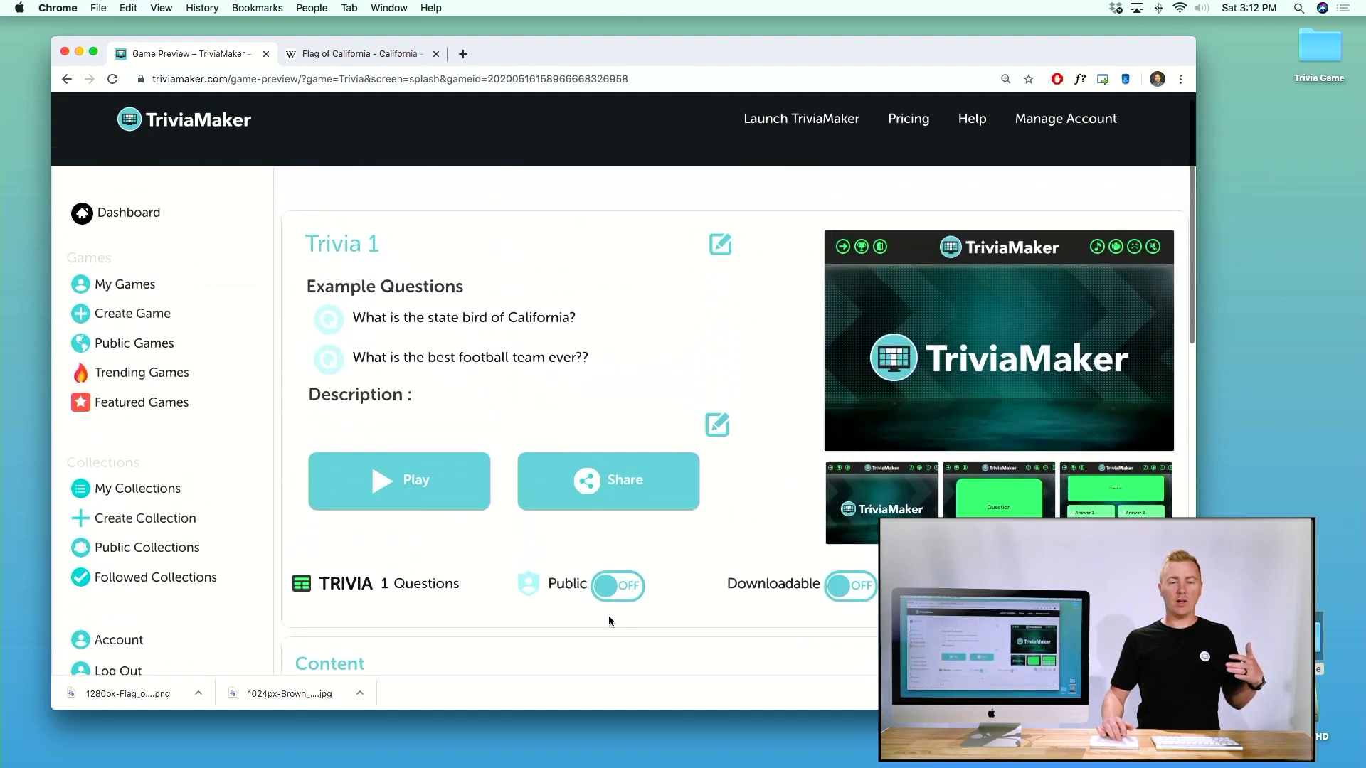
- View the game's customization options for colors, logo, background image and theme song
scroll(608, 616, "down", 15)
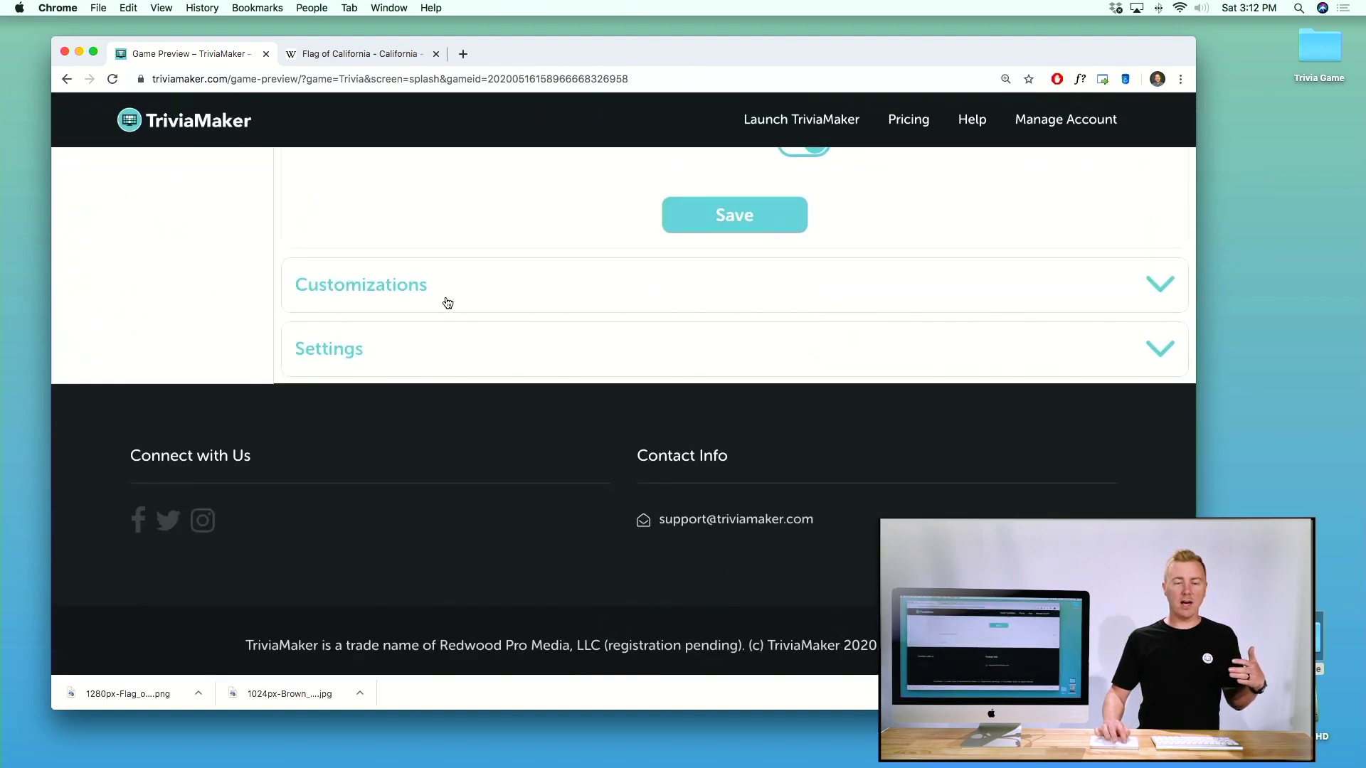
left_click(447, 301)
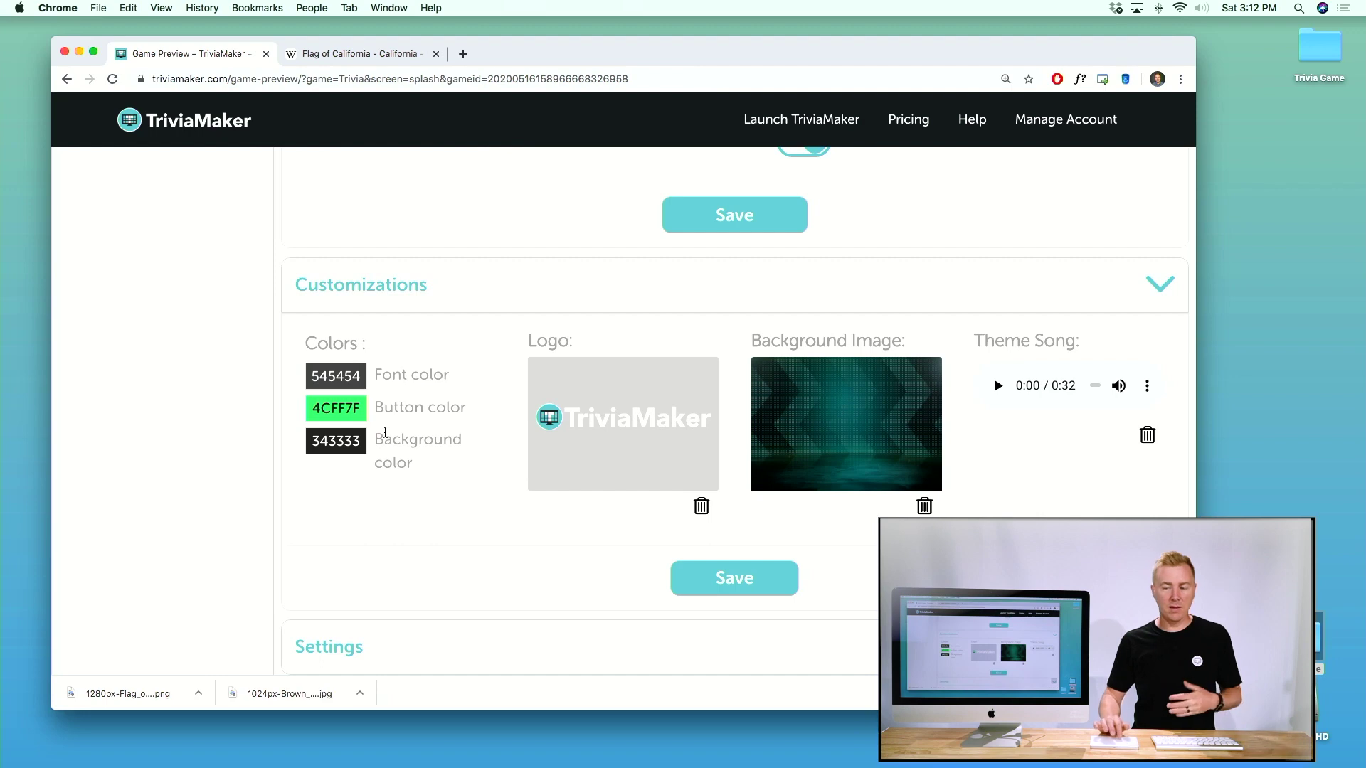
scroll(530, 466, "down", 5)
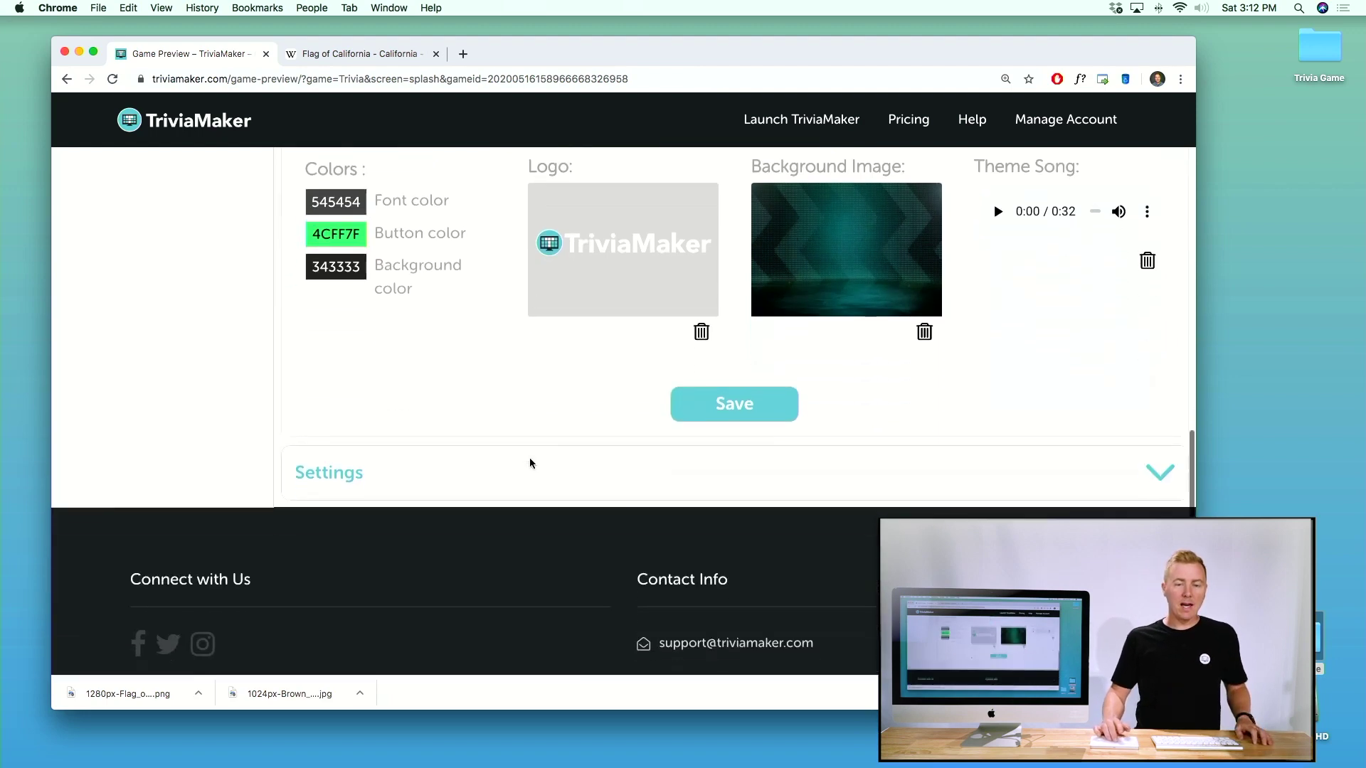
- In the game's settings, turn on the scoreboard, set the number of teams to 3, and save
left_click(513, 453)
left_click(470, 491)
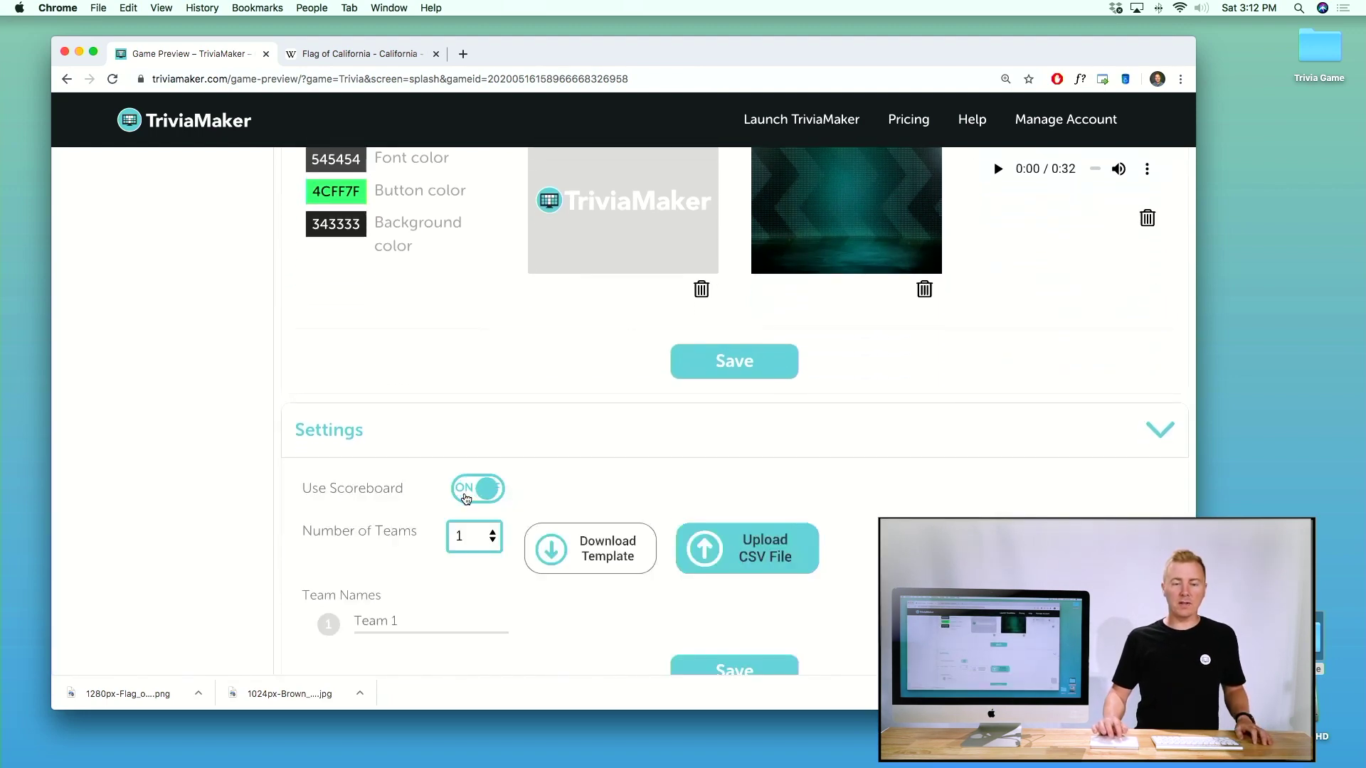
left_click(502, 538)
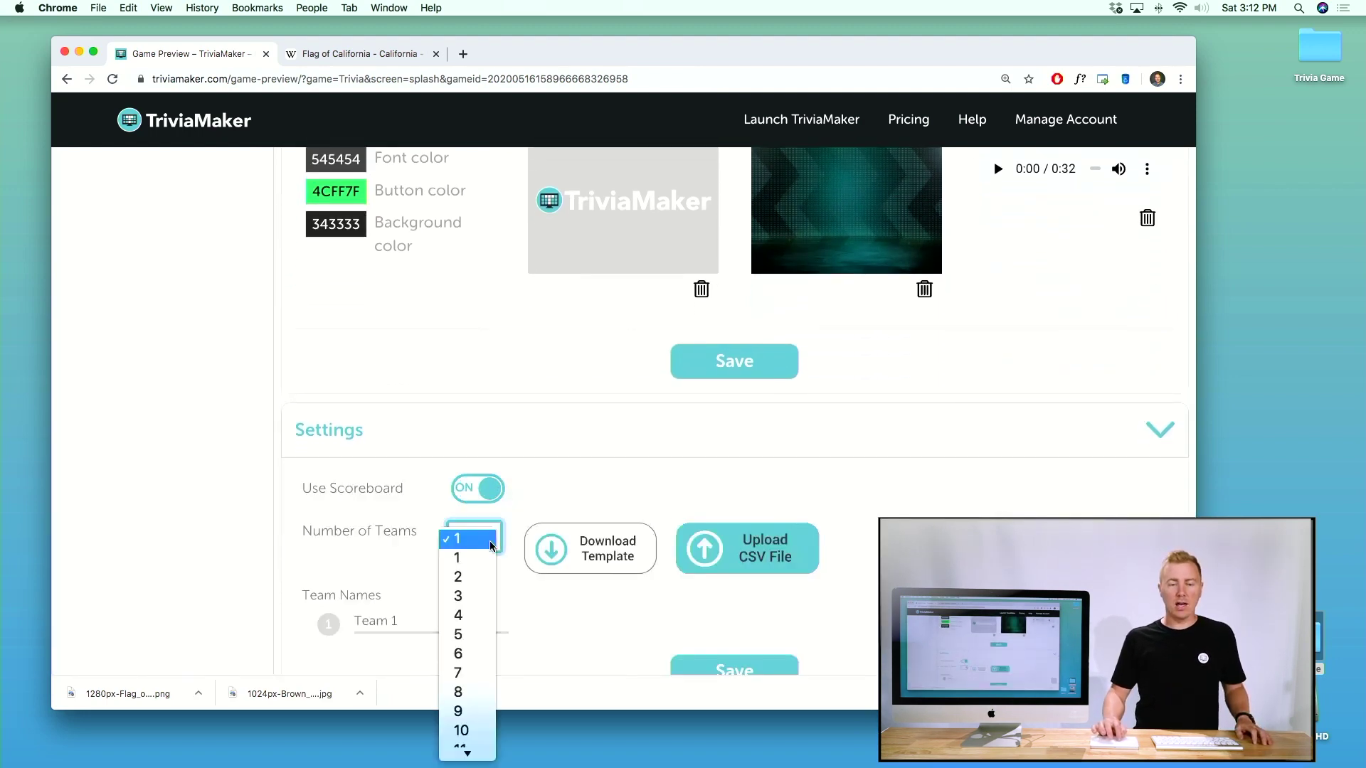
left_click(460, 597)
scroll(460, 603, "down", 5)
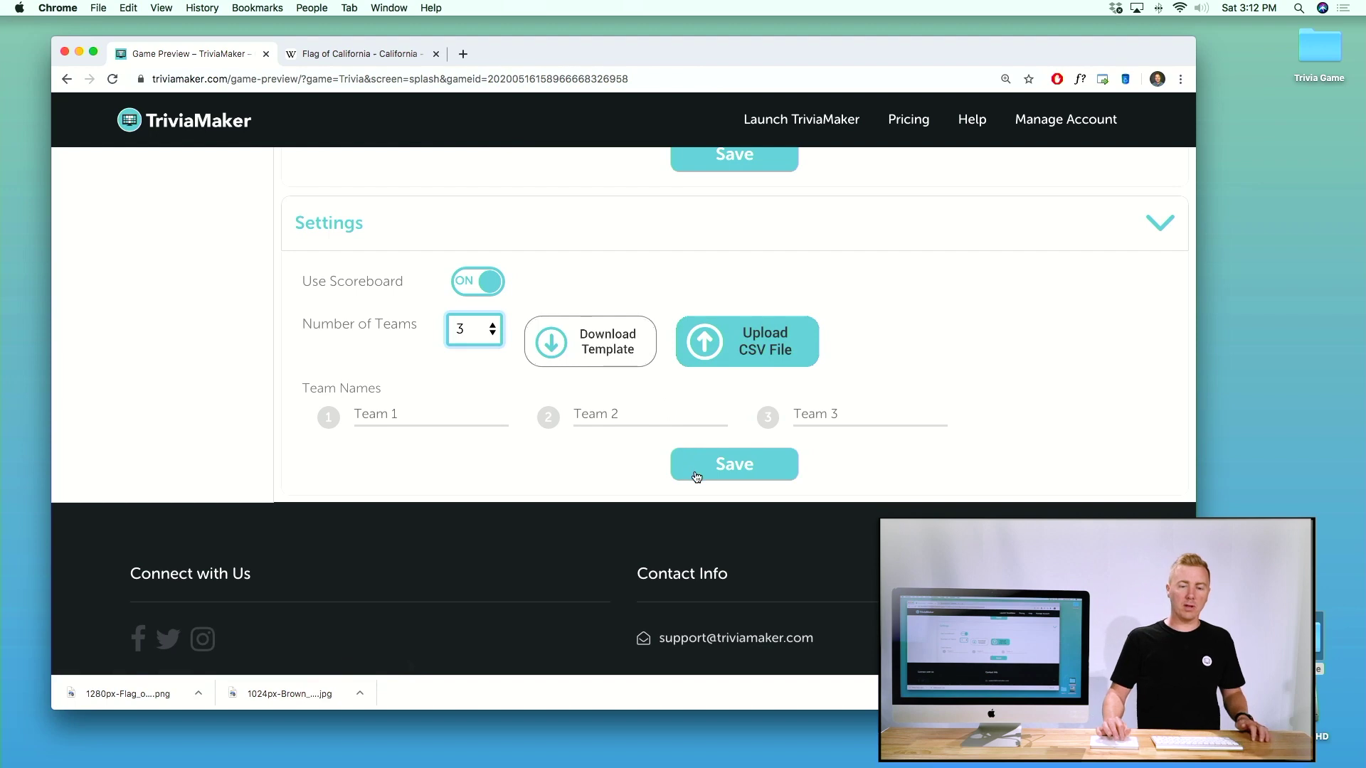
left_click(696, 475)
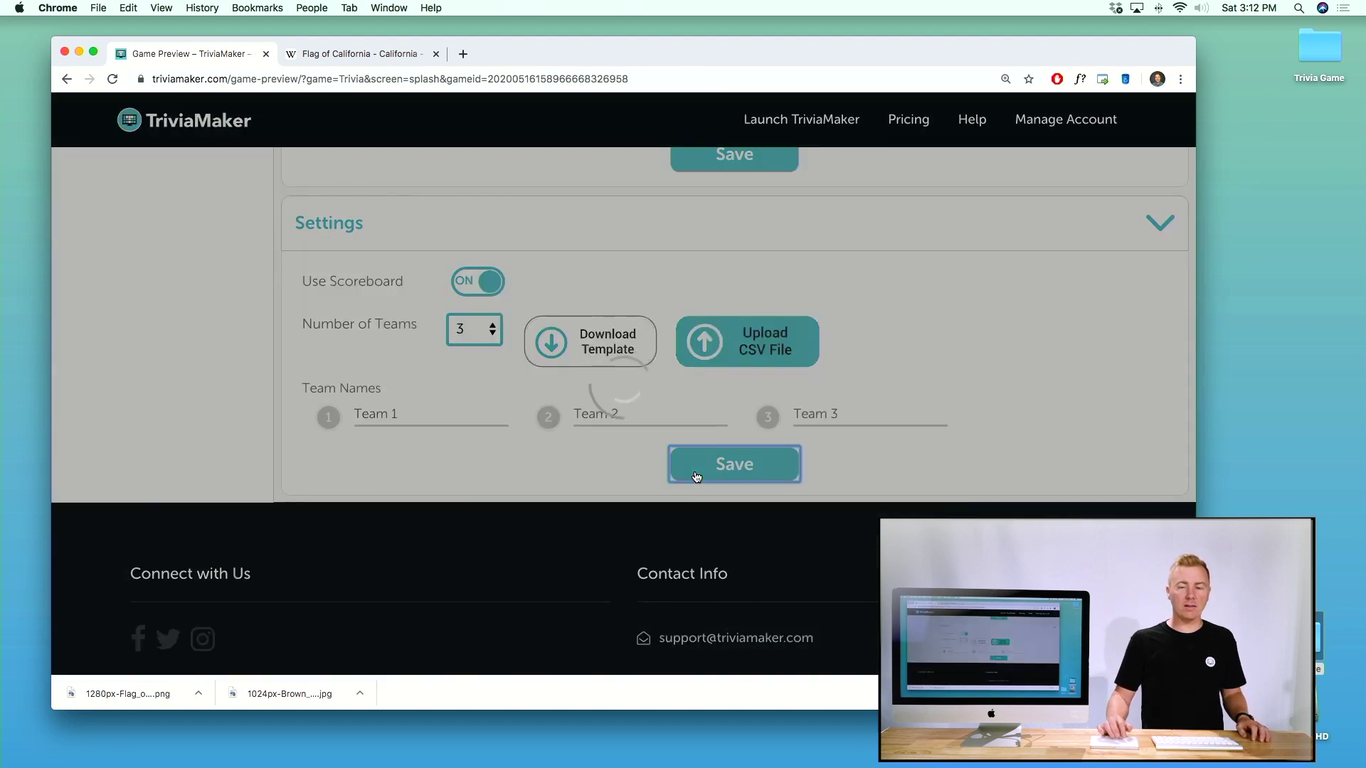
- Start playing Trivia 1 as a quiz to bring up its Quiz Settings
scroll(559, 306, "up", 15)
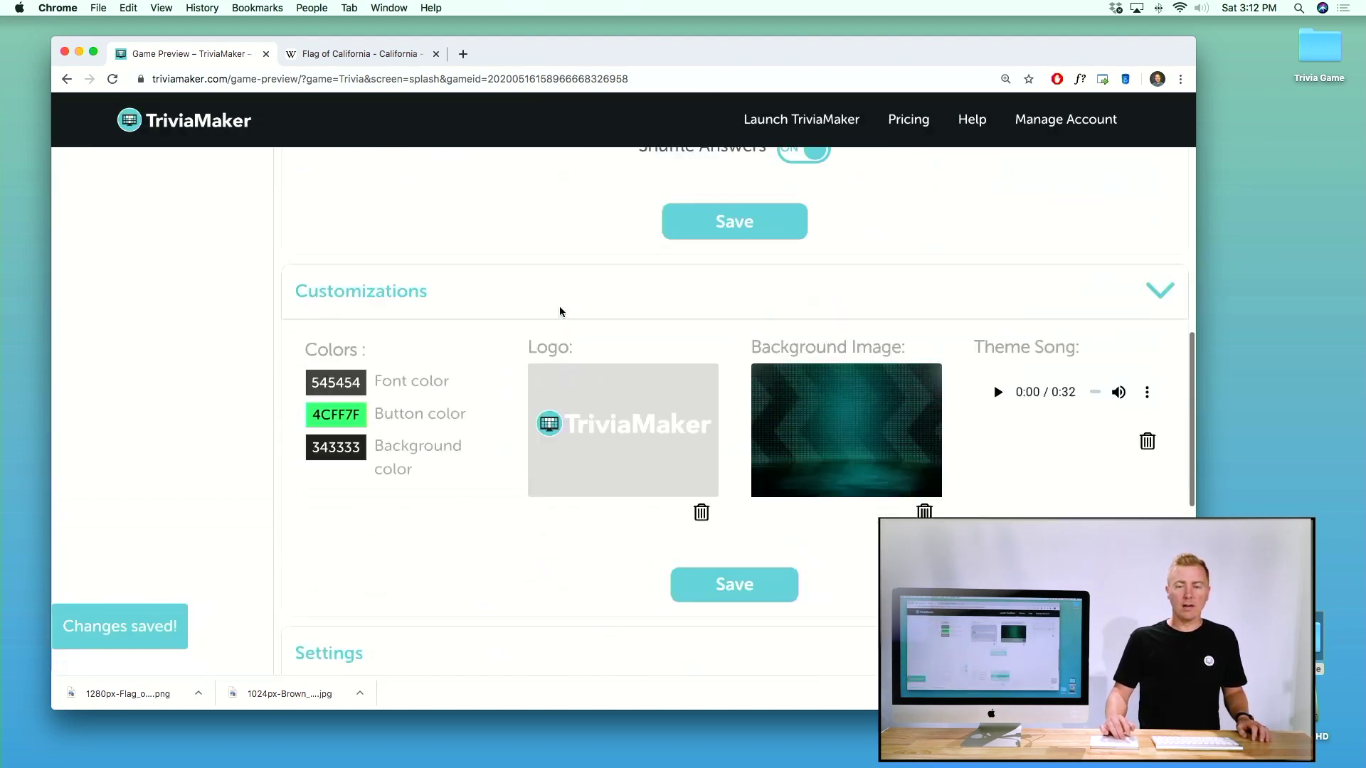
scroll(562, 312, "up", 3)
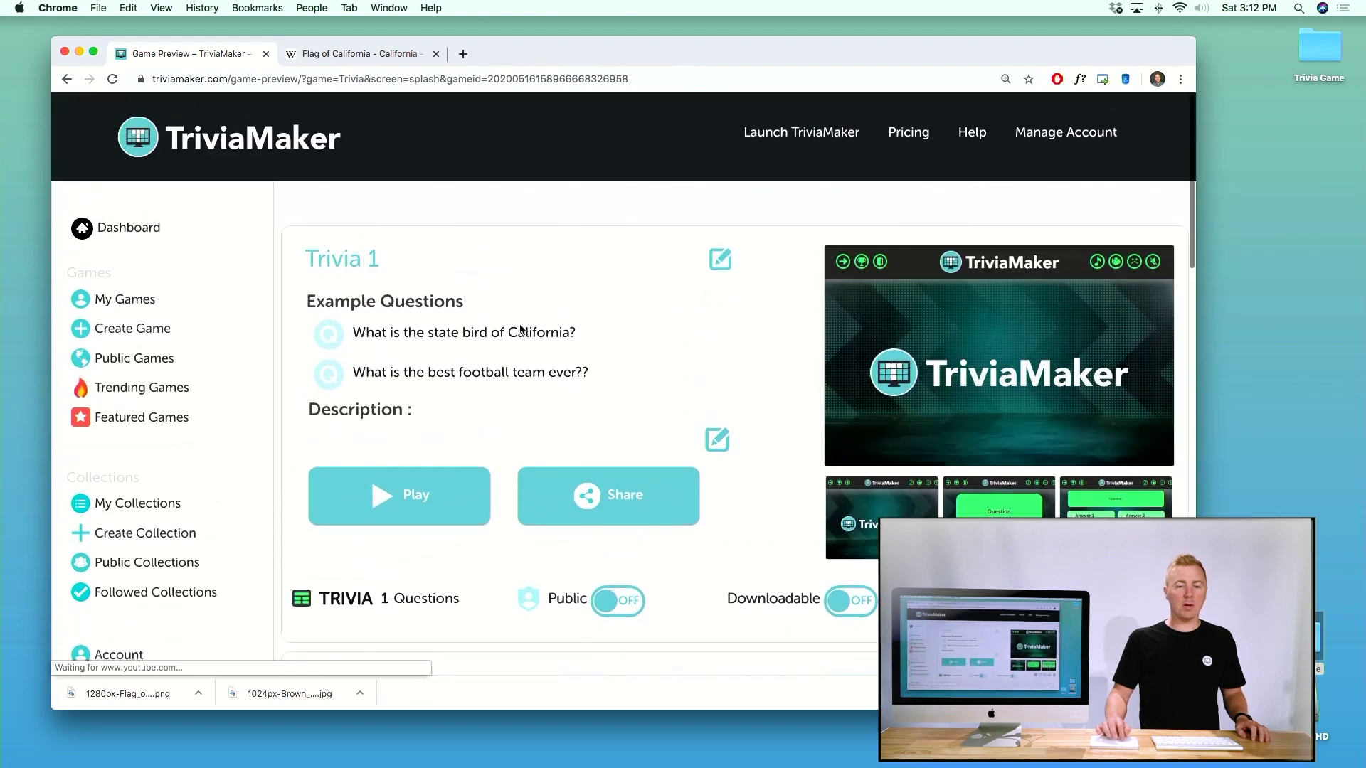
left_click(385, 498)
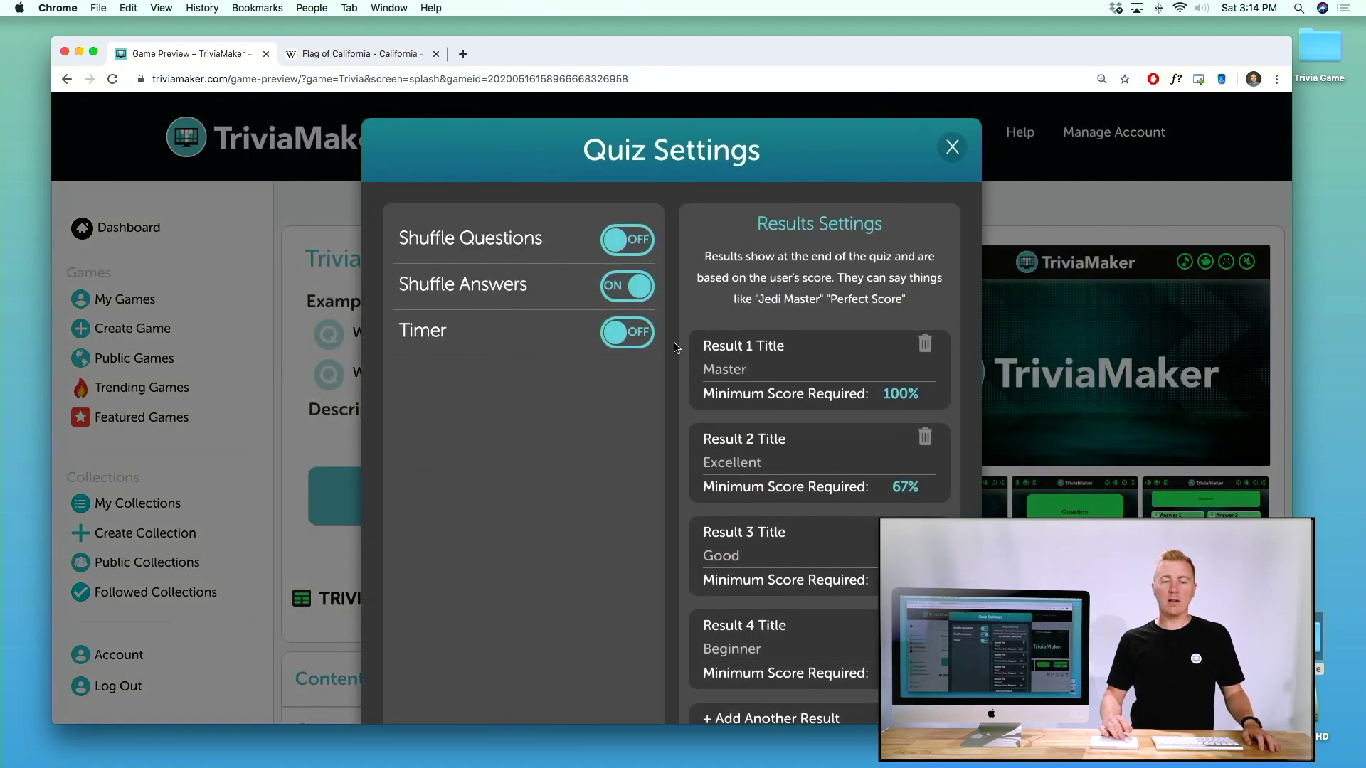
- Turn on the quiz timer to view its length fields, and turn it off again
scroll(656, 330, "down", 2)
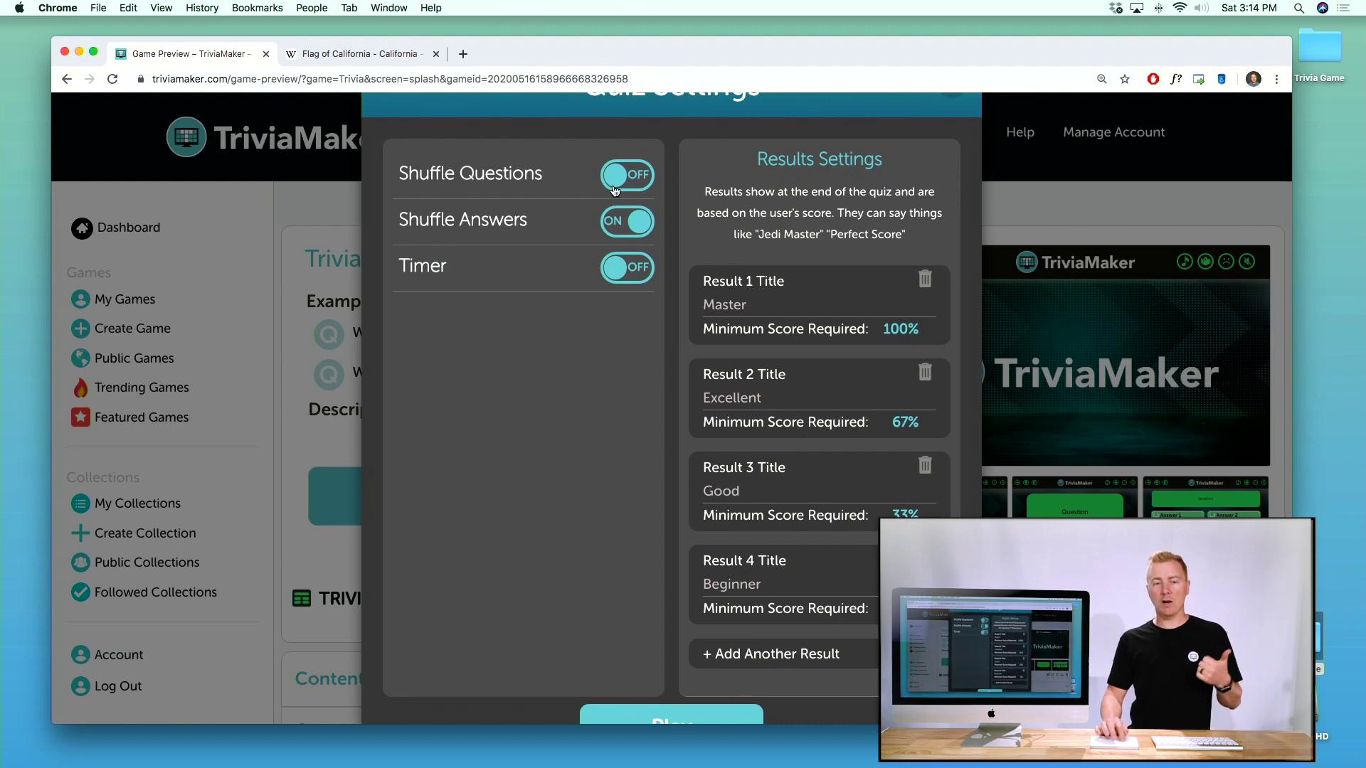
left_click(615, 273)
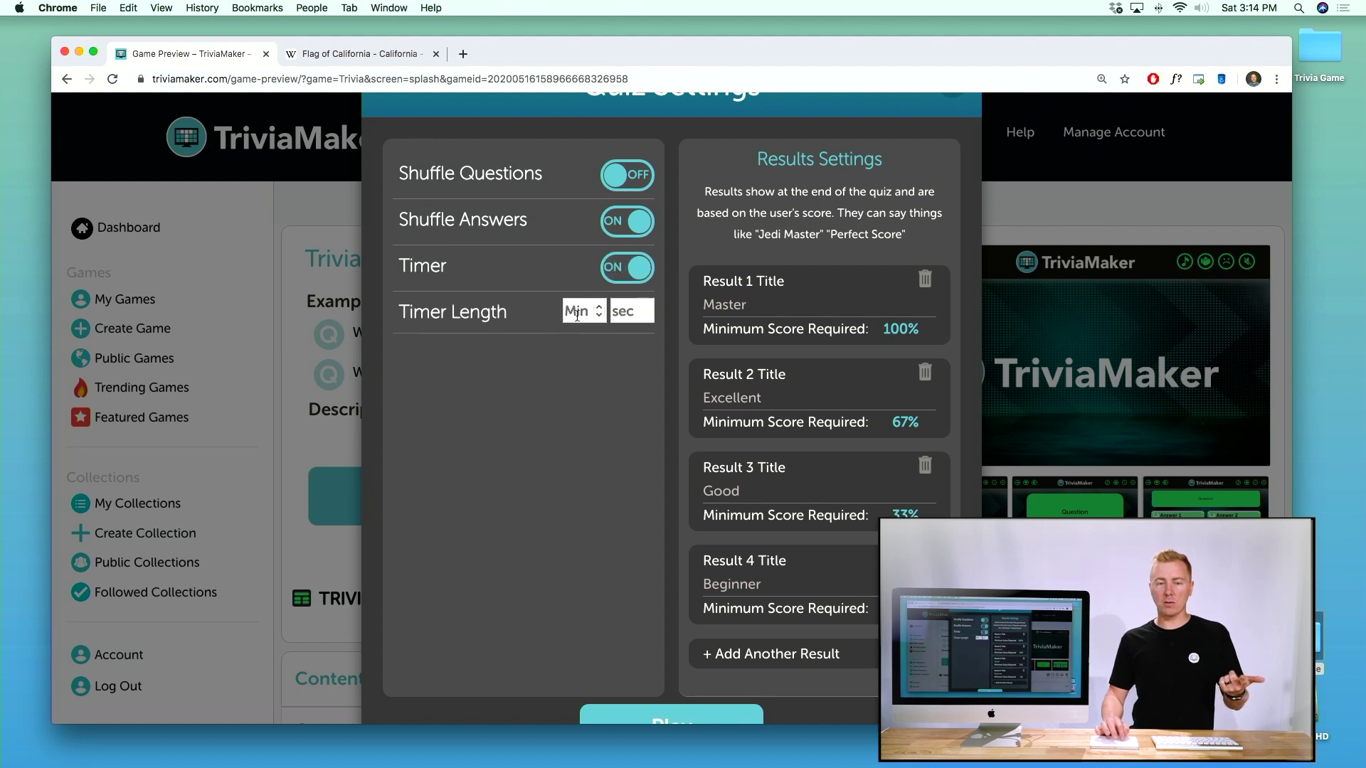
left_click(630, 276)
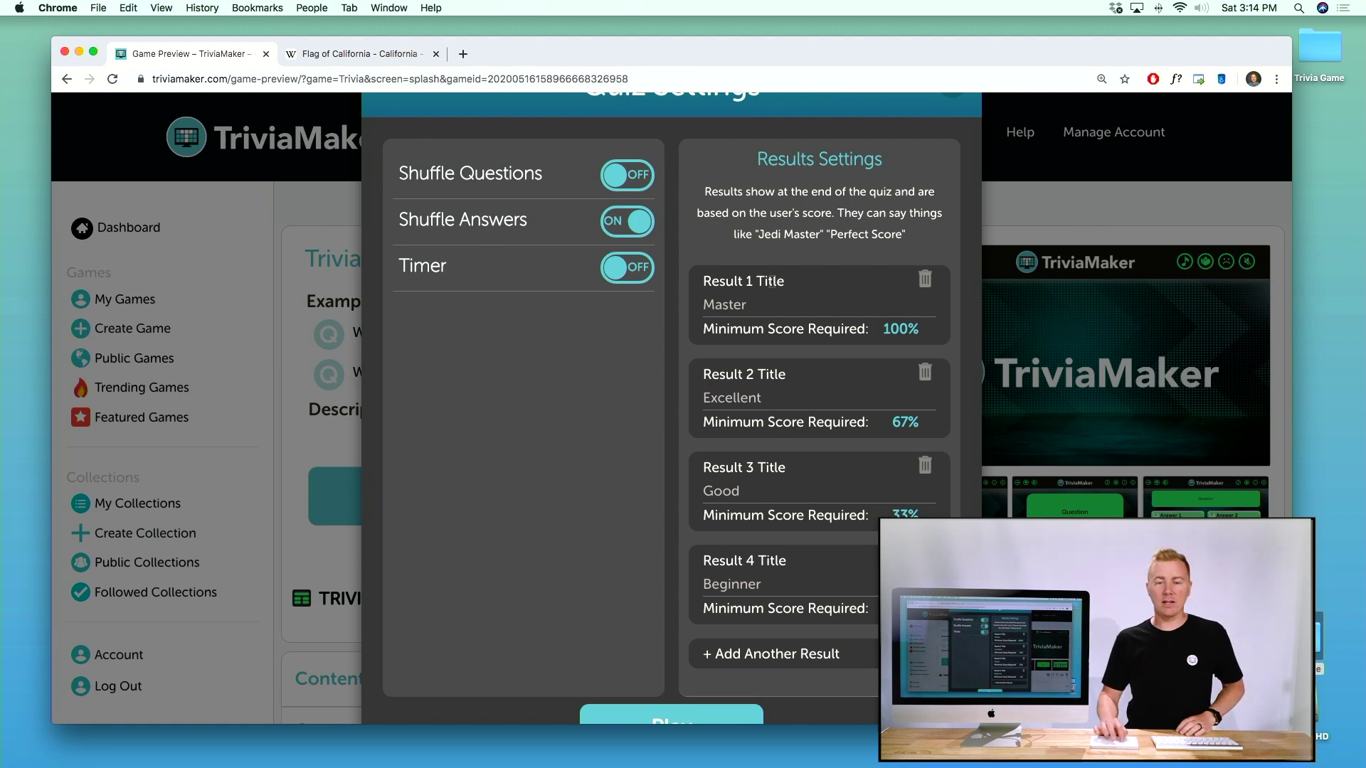
- Change the title of the 100% result to "GRAND MASTER!!!!!"
left_click(749, 308)
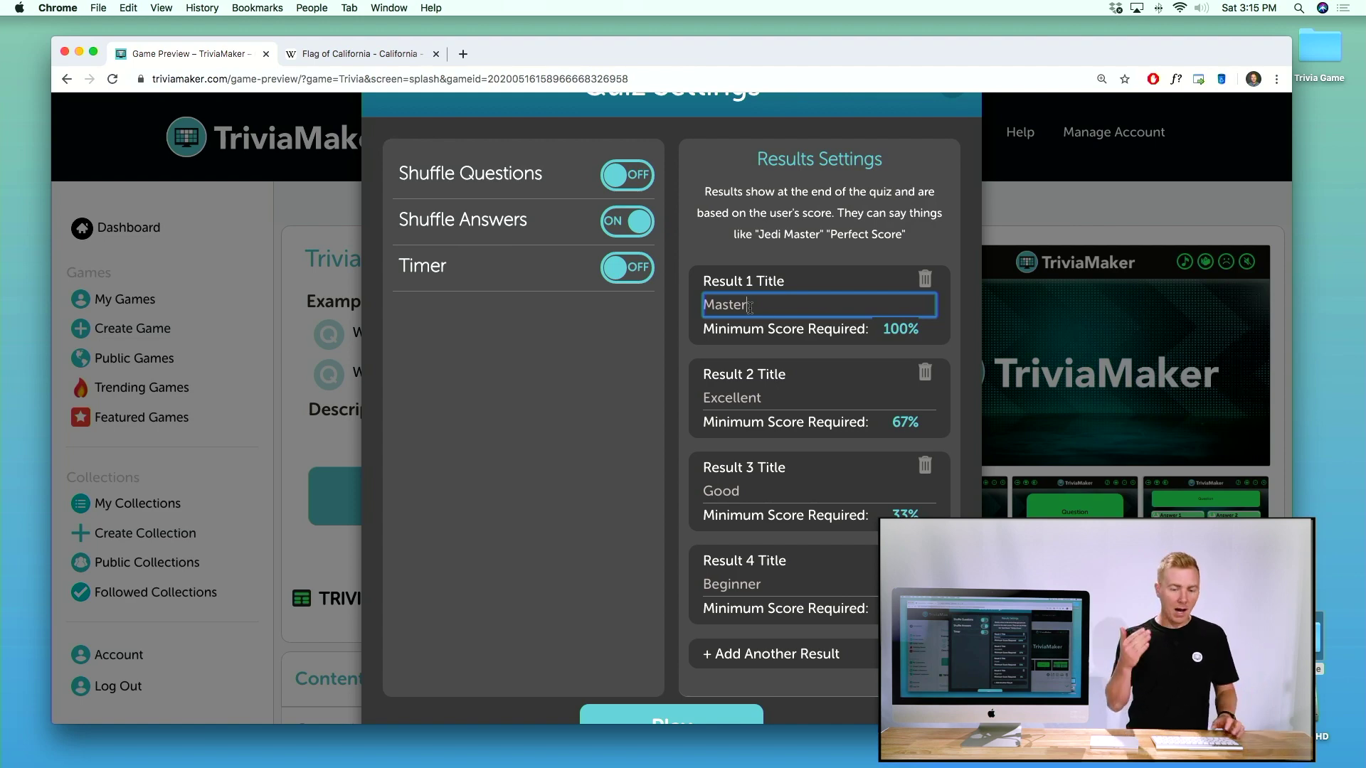
key("super+a")
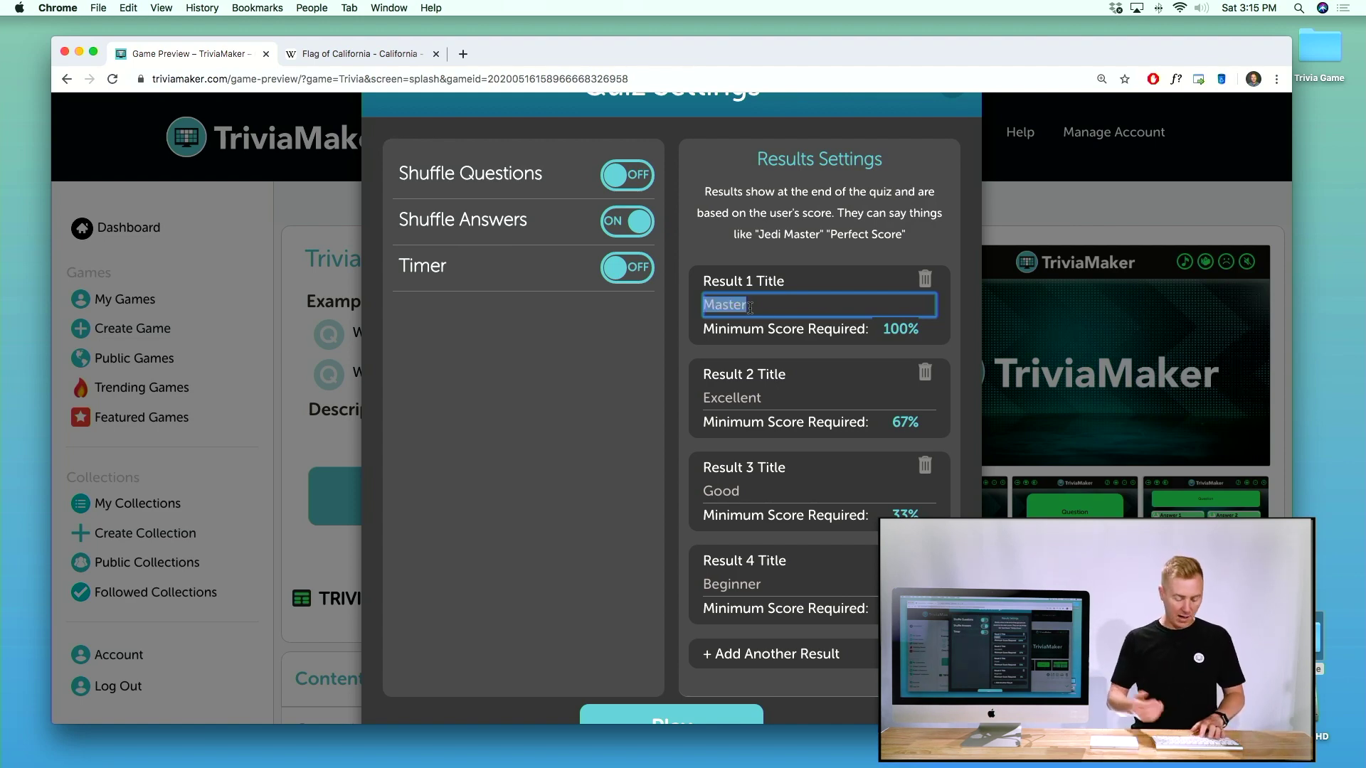
type("GR")
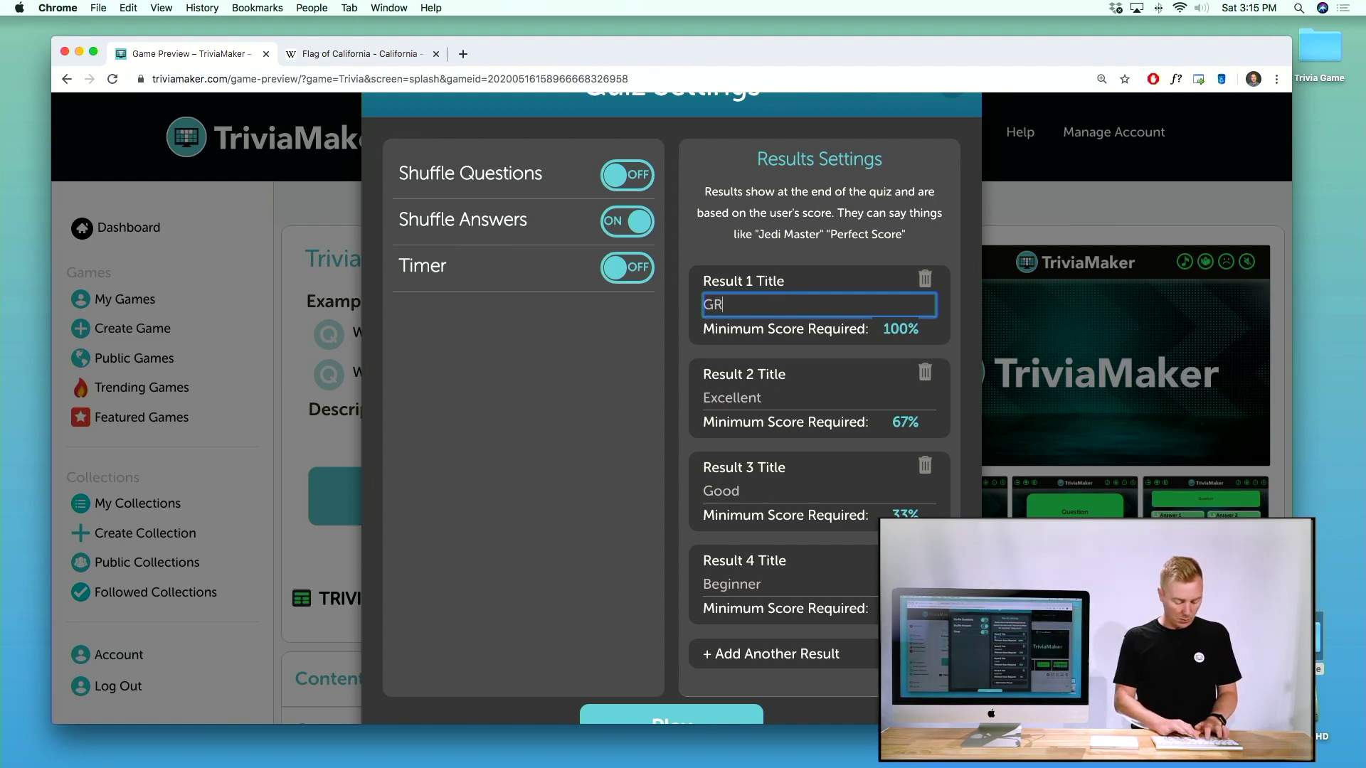
type("AND MASTER!!!!!")
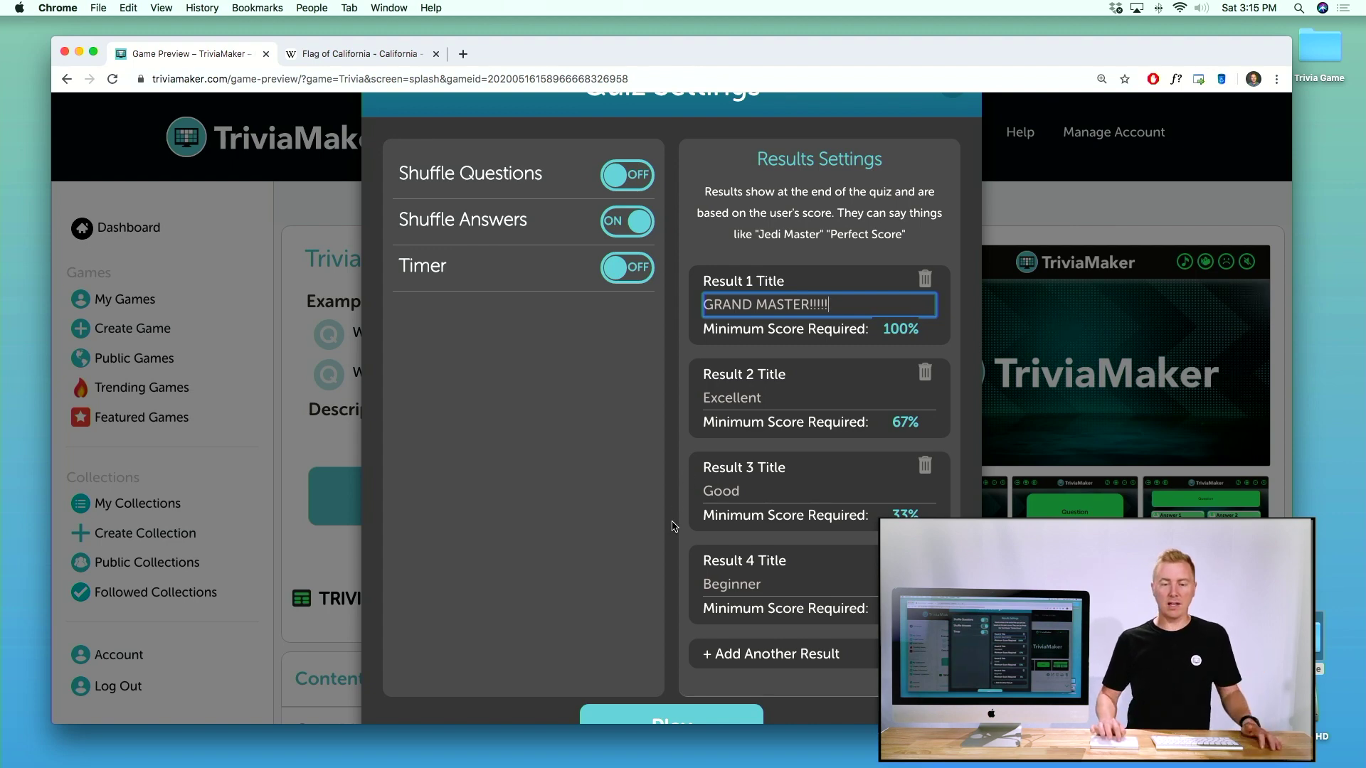
- Launch the Trivia 1 quiz, expand the browser window to full screen, and start the quiz
left_click(681, 719)
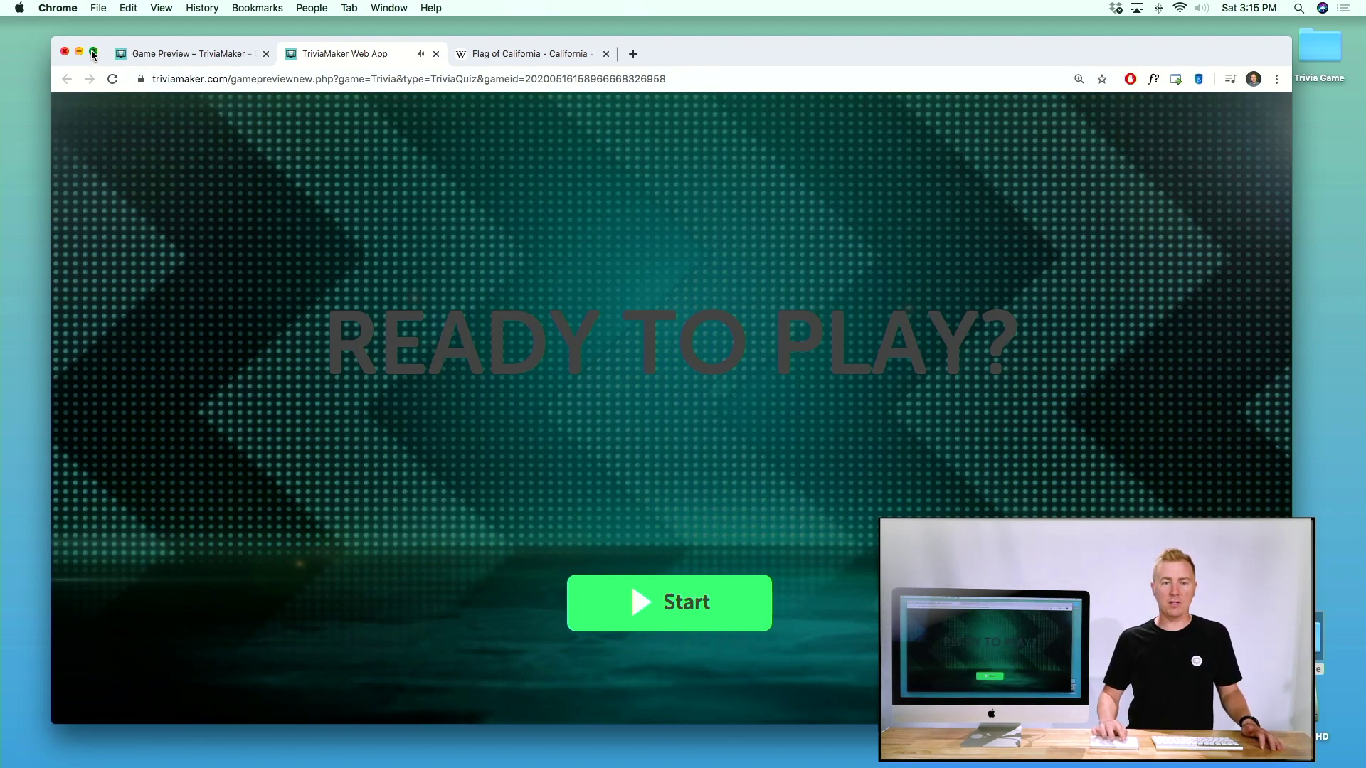
left_click(92, 55)
left_click(649, 607)
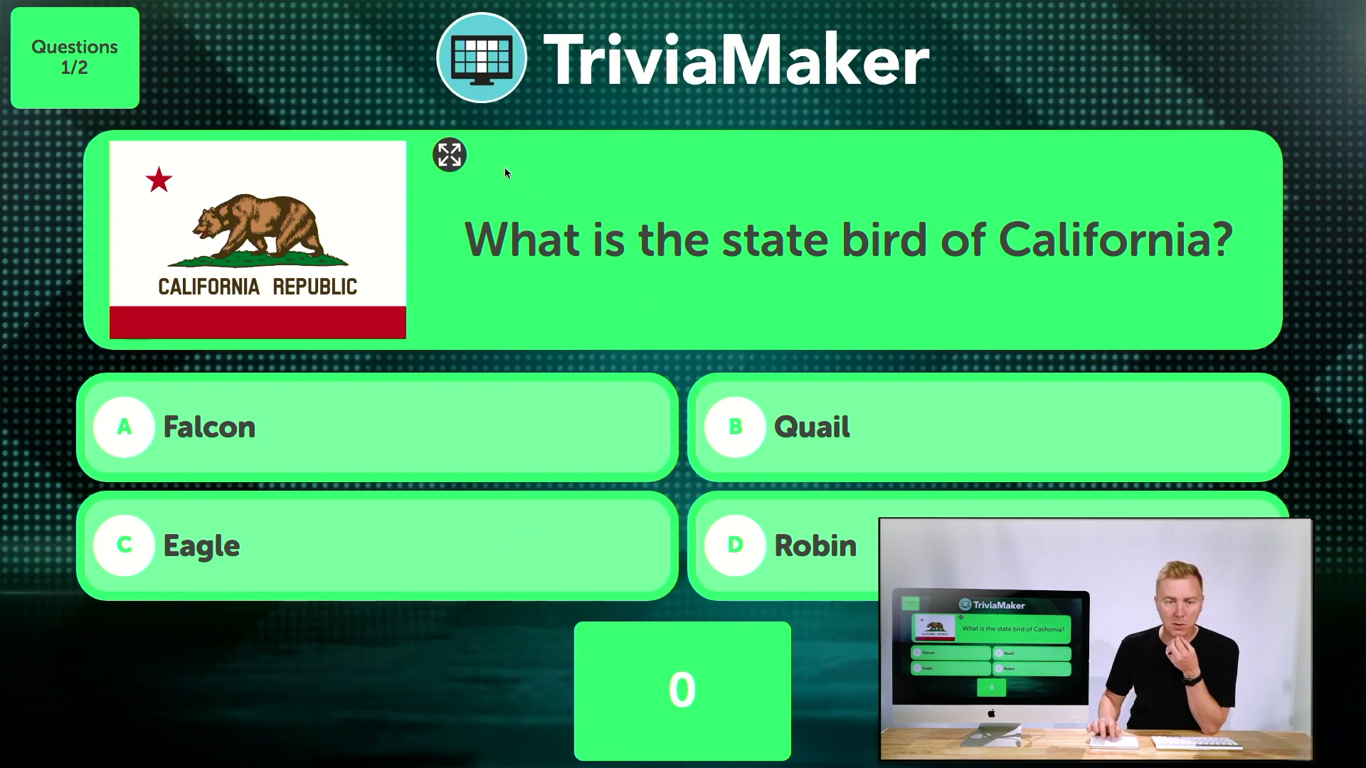
- View the California flag picture enlarged, and answer the two quiz questions with Falcon and 49ers
left_click(449, 155)
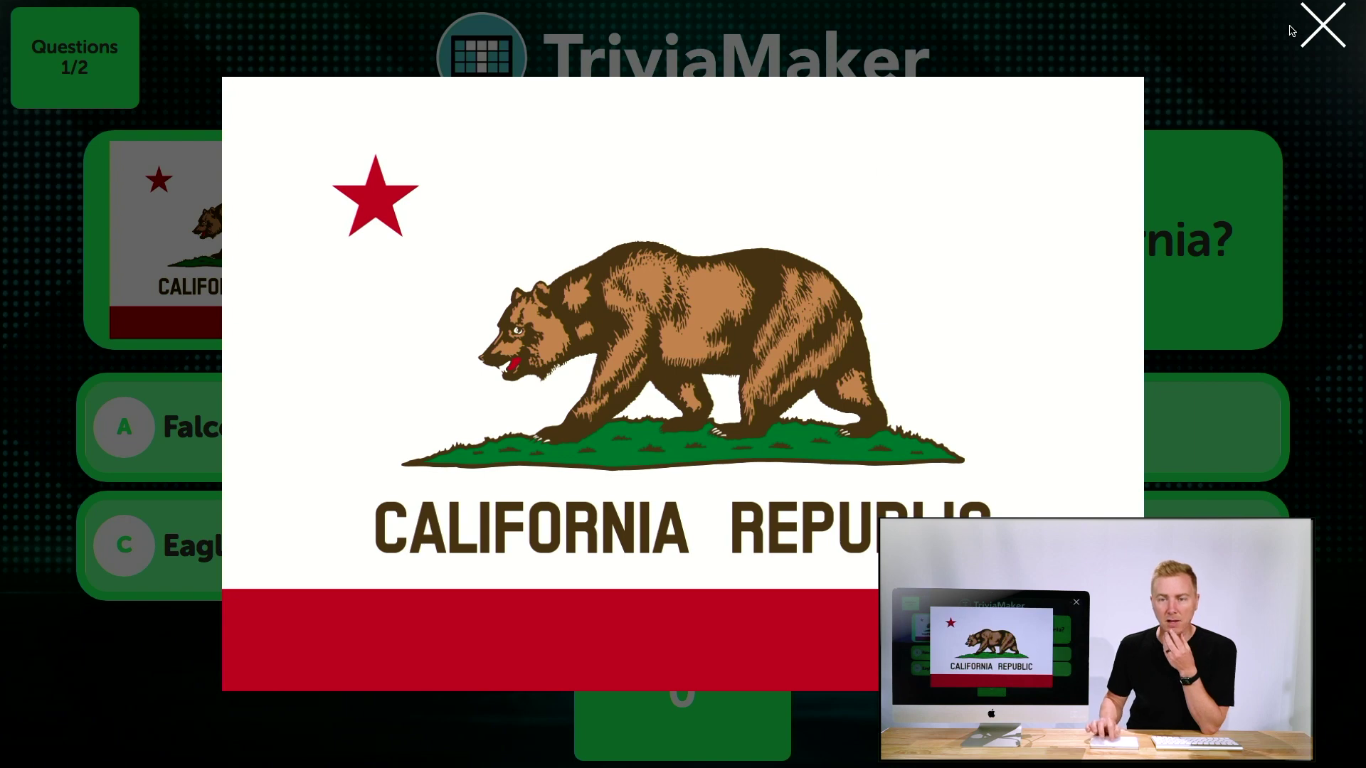
left_click(1323, 39)
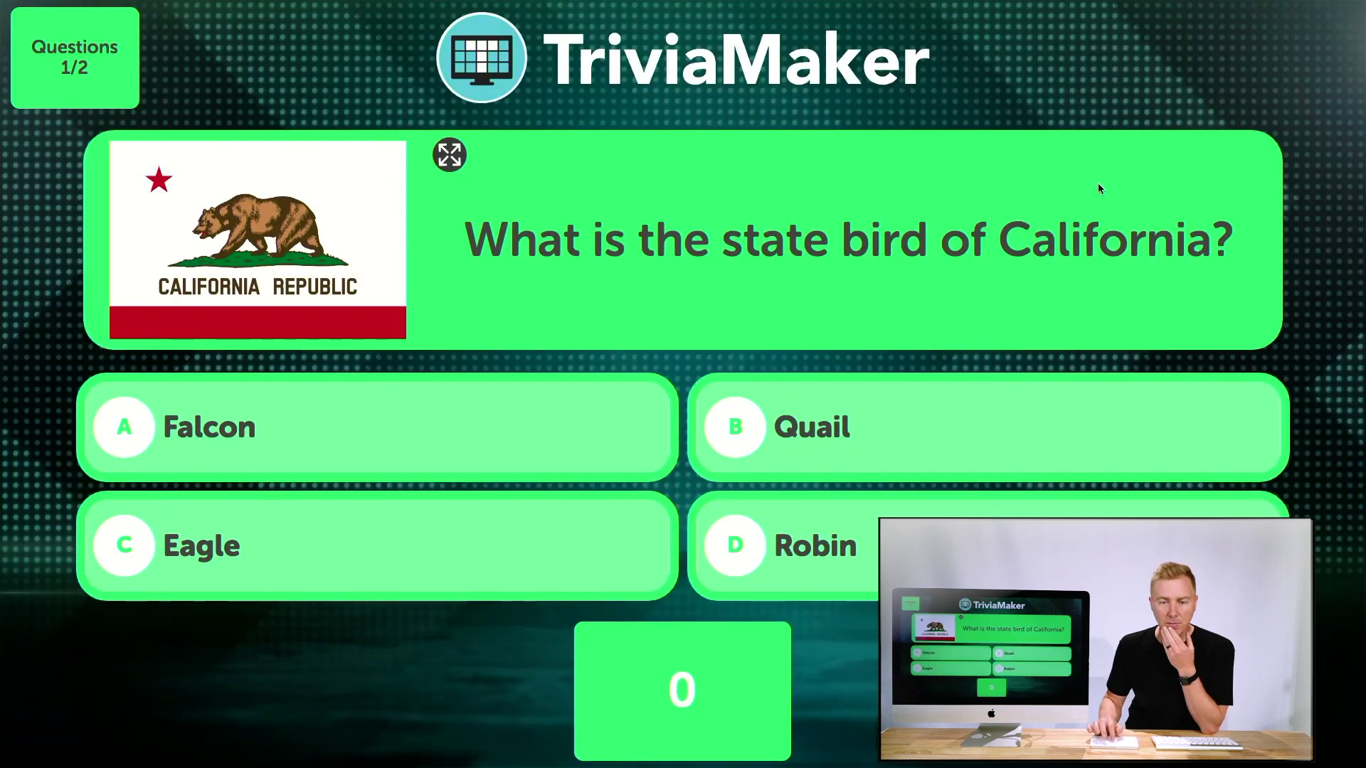
left_click(318, 414)
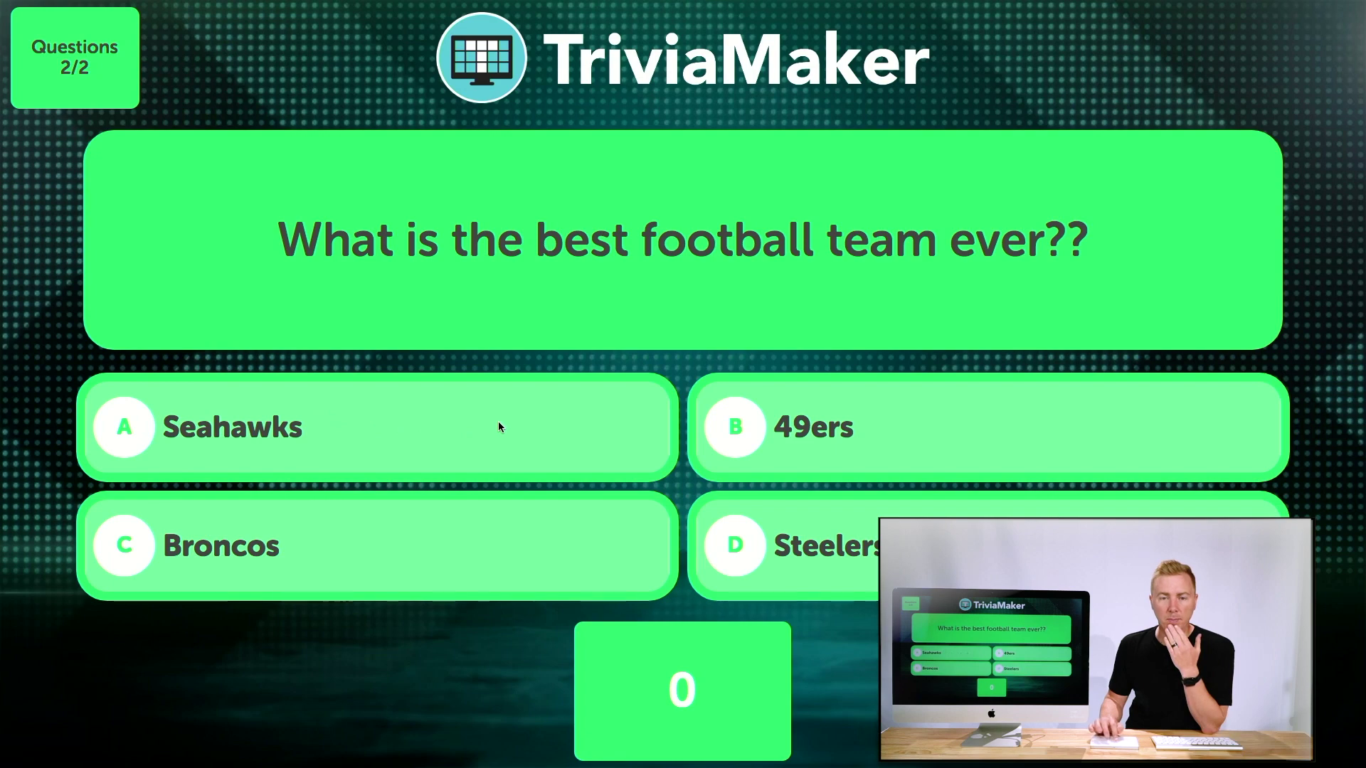
left_click(906, 444)
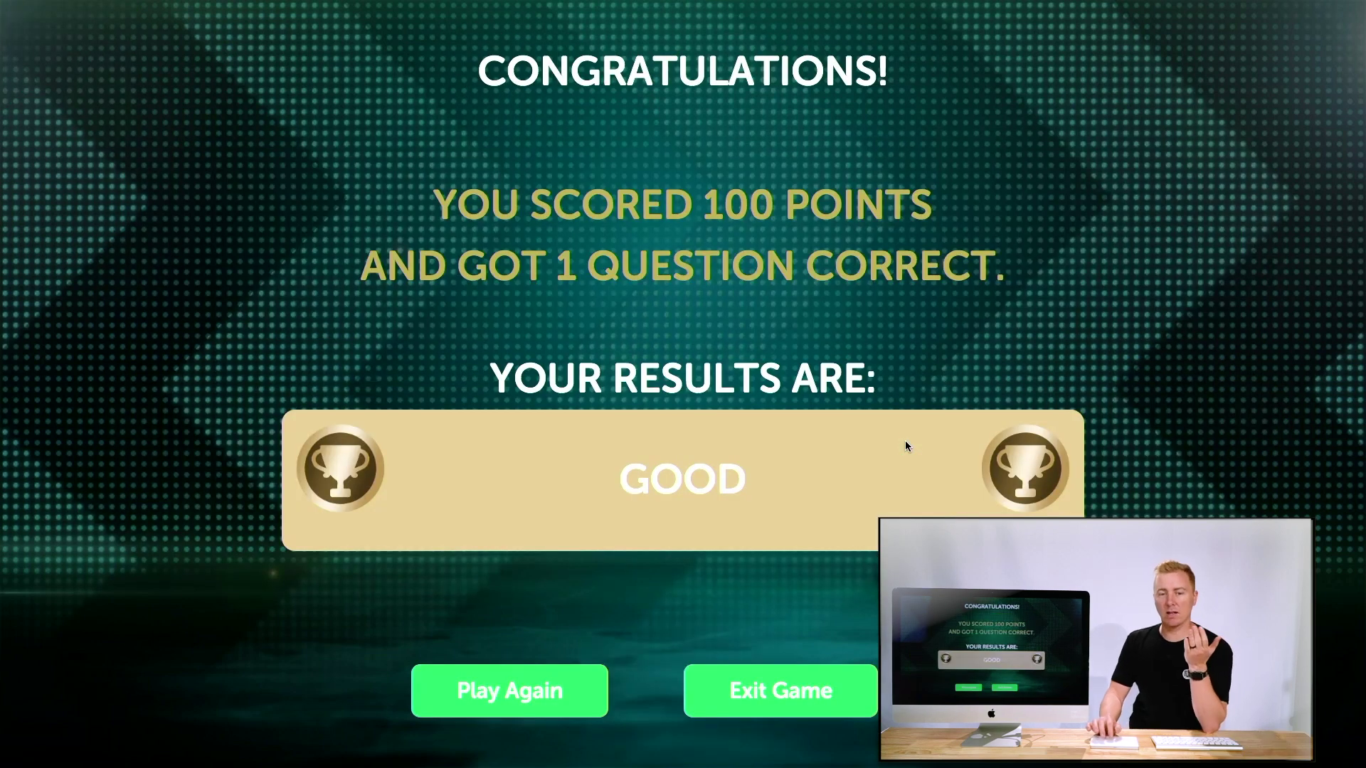
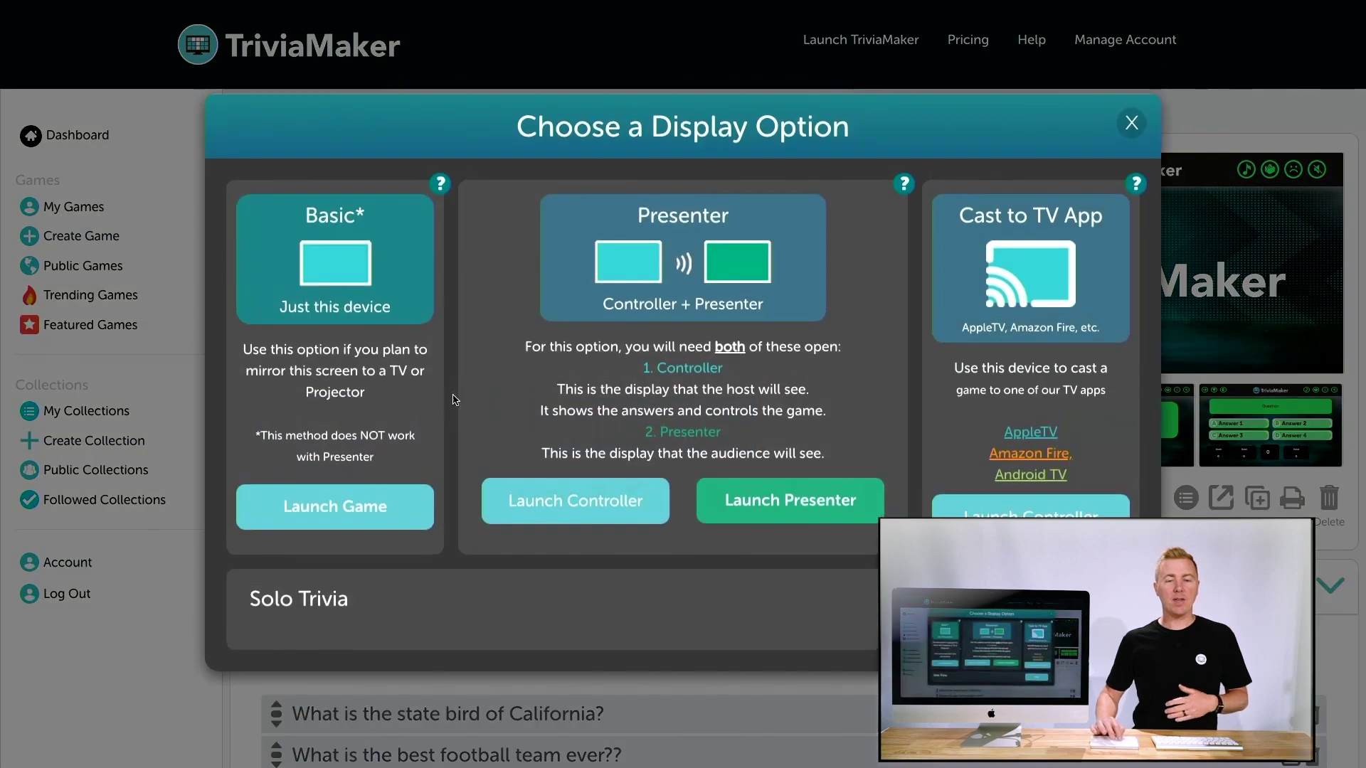
- Launch the game with the Basic display option and bring up the California bird question with its answer choices
left_click(339, 509)
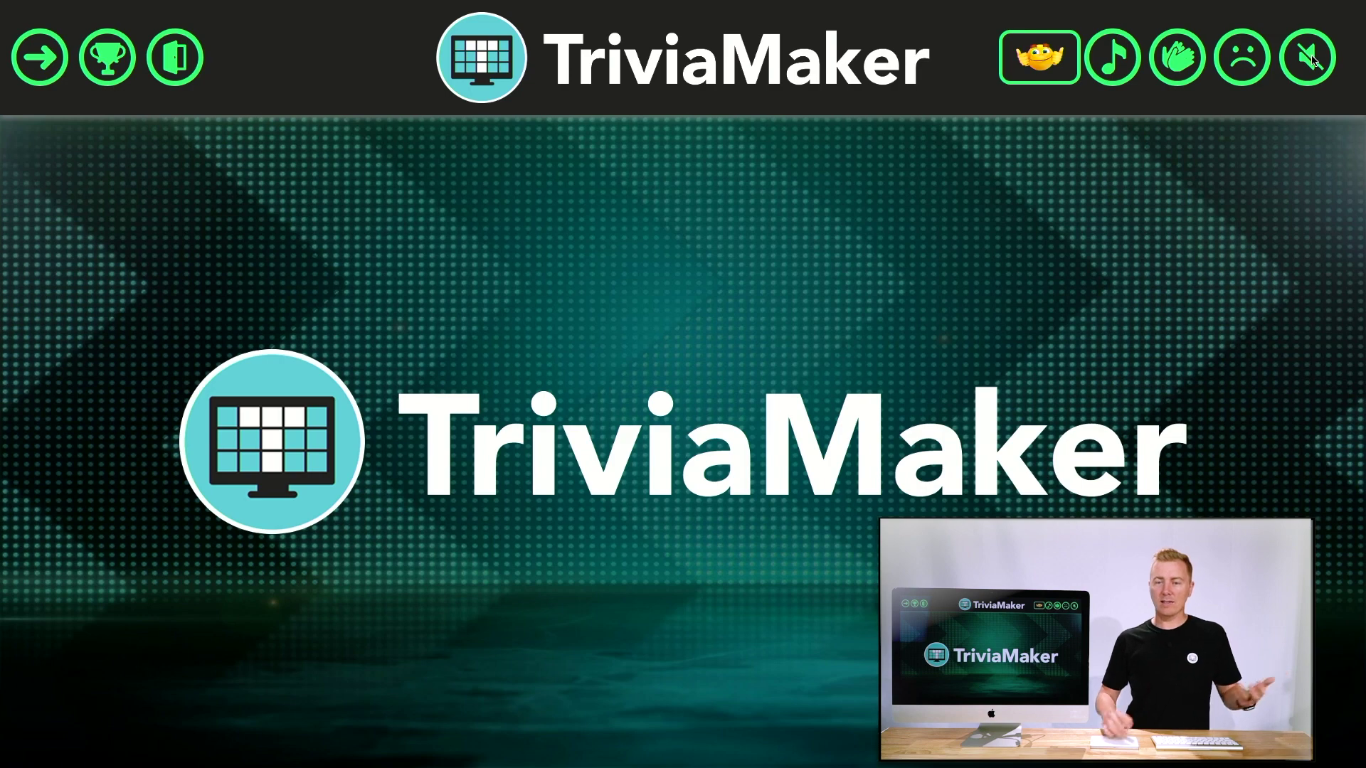
left_click(1043, 65)
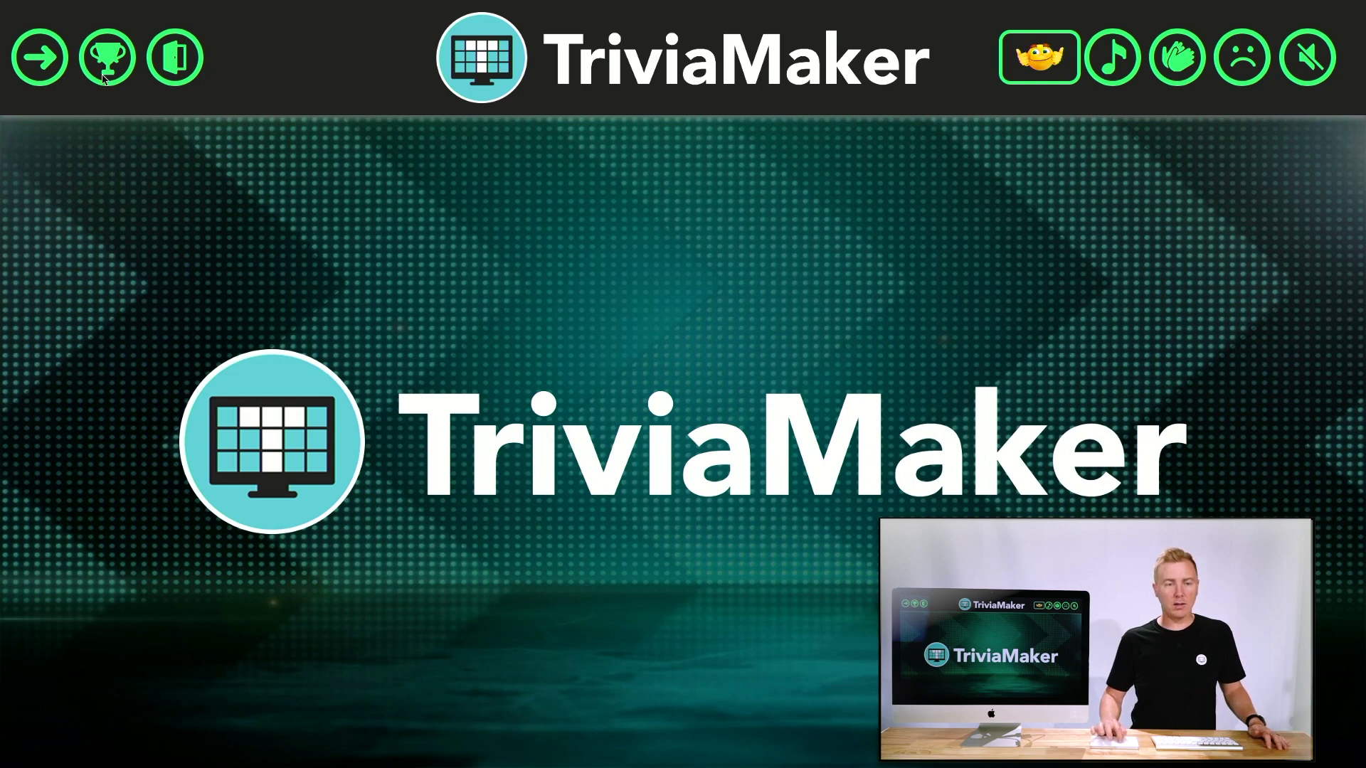
left_click(672, 425)
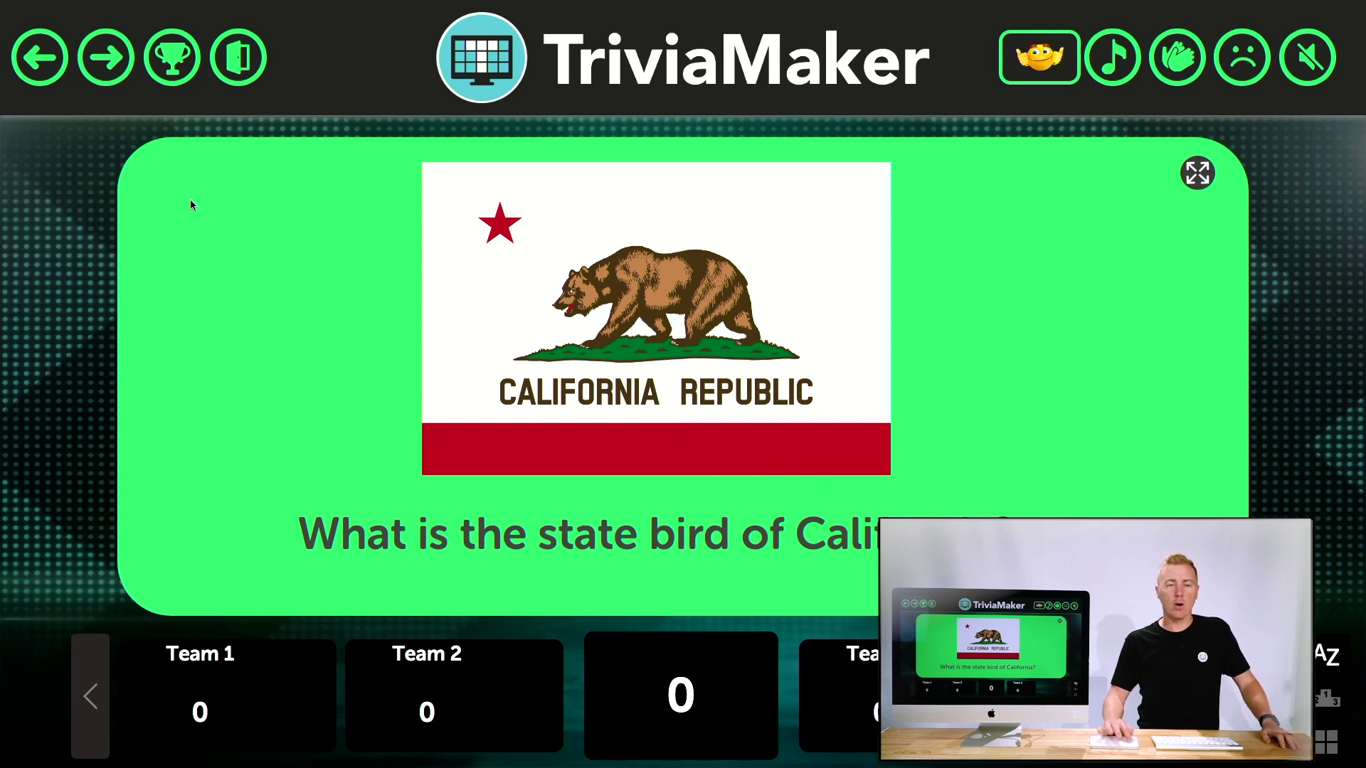
left_click(1089, 369)
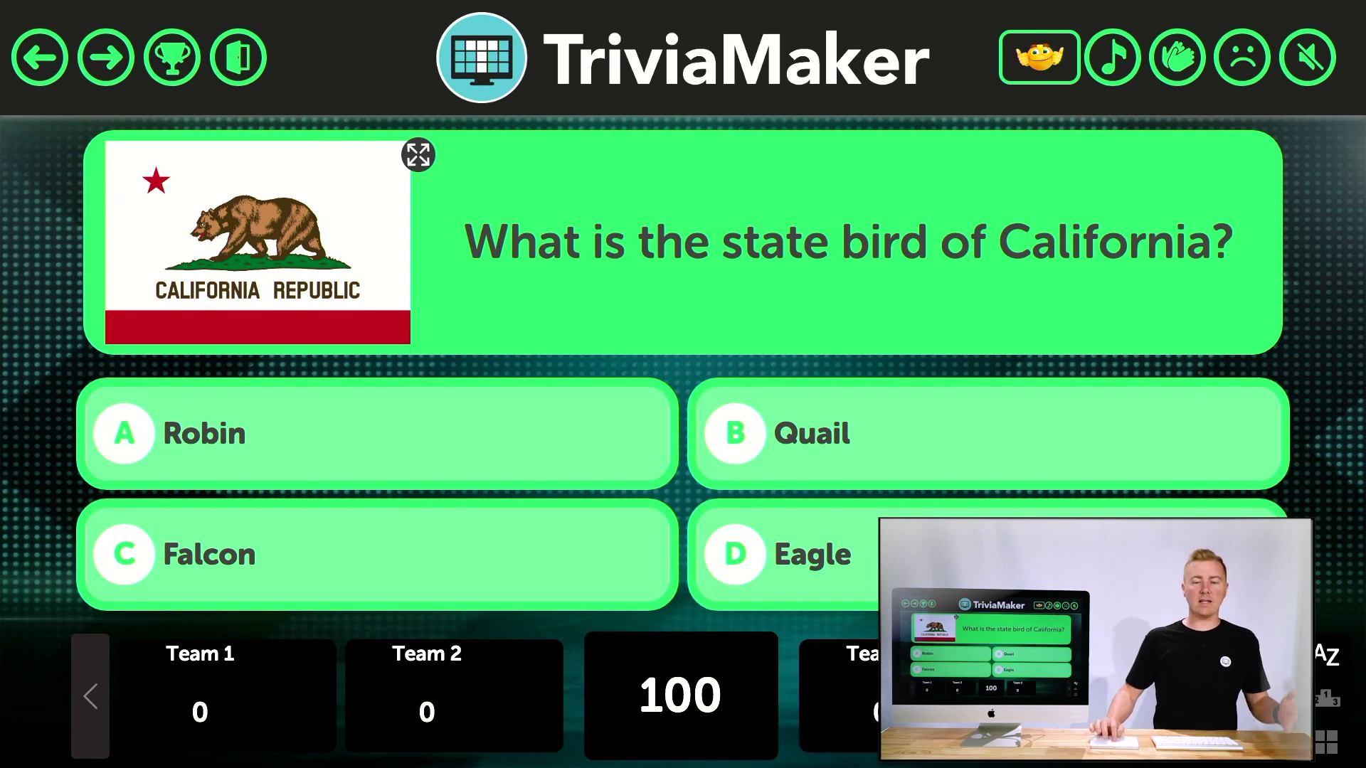
- Answer the state bird question with Eagle and, as a second guess, Quail, and award the points to Team 2
key("d")
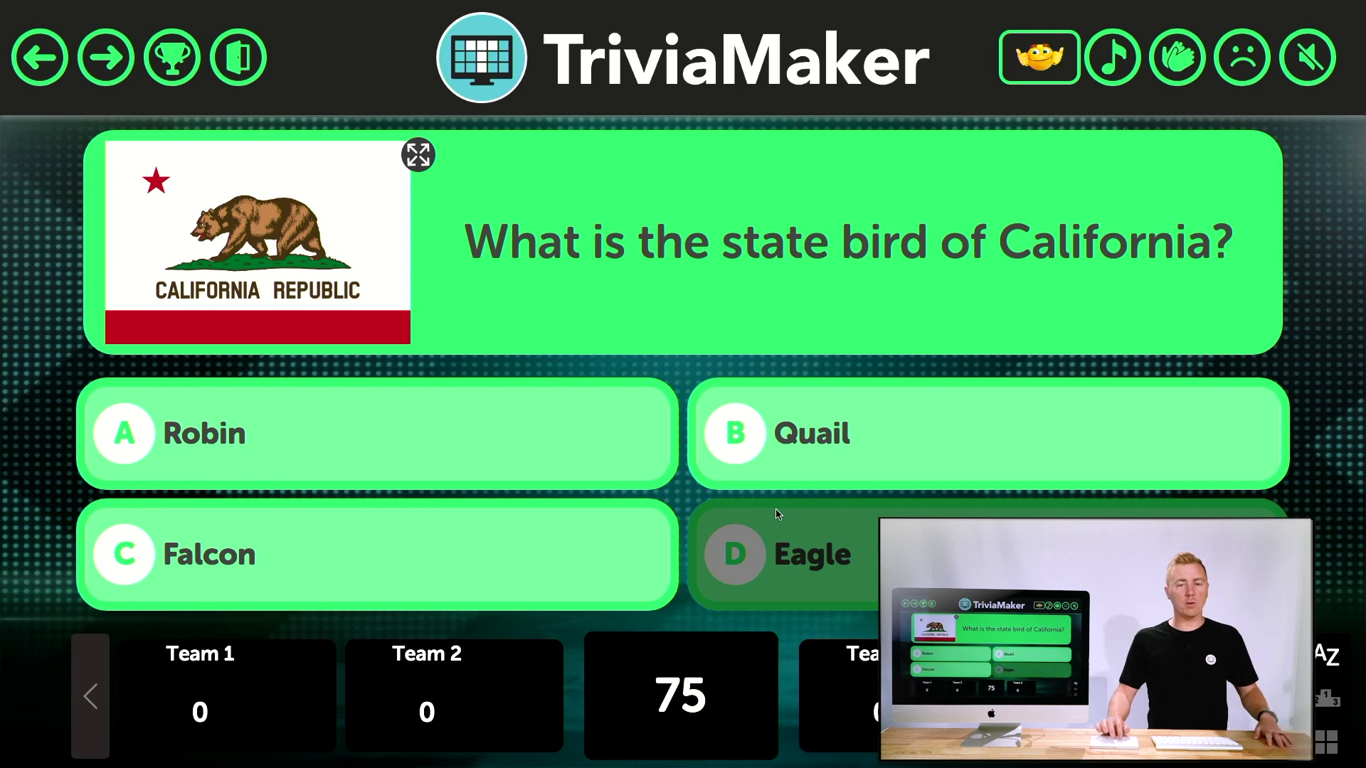
left_click(896, 436)
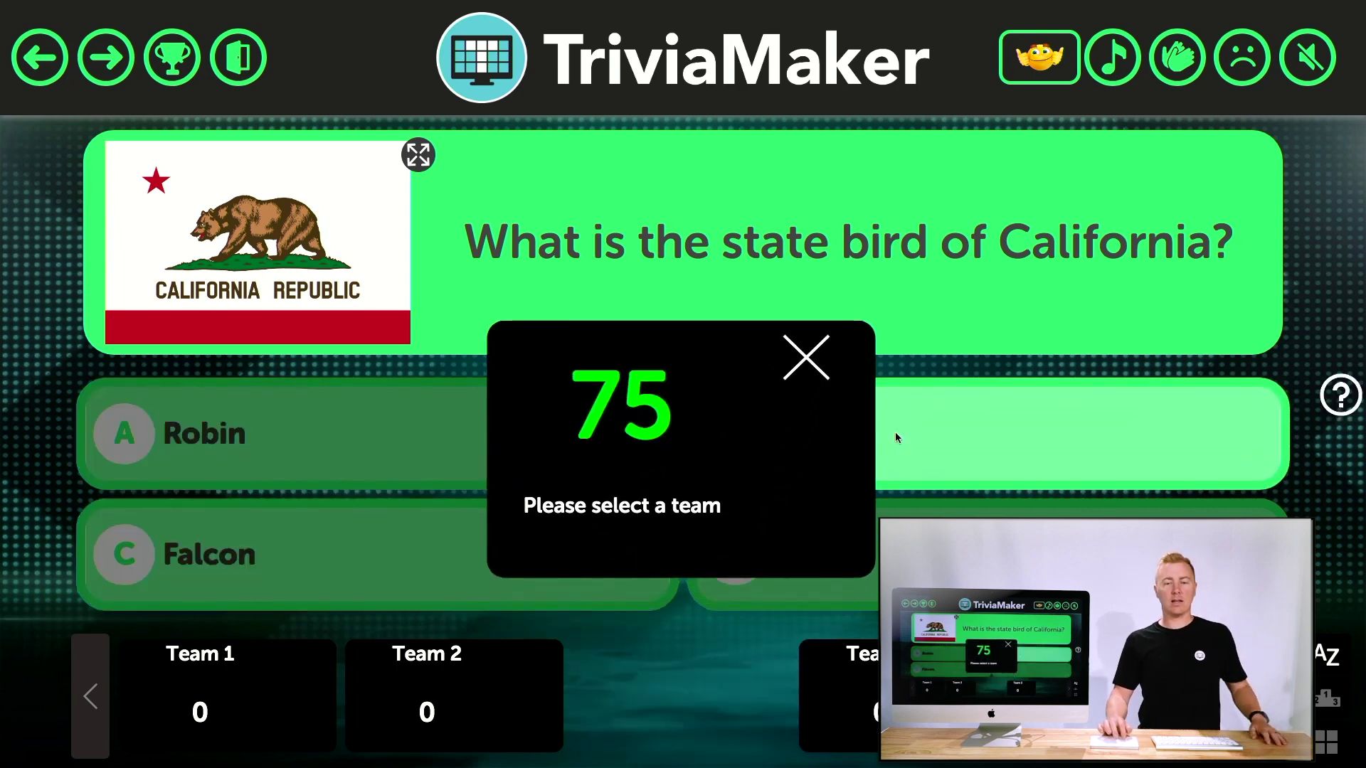
left_click(464, 696)
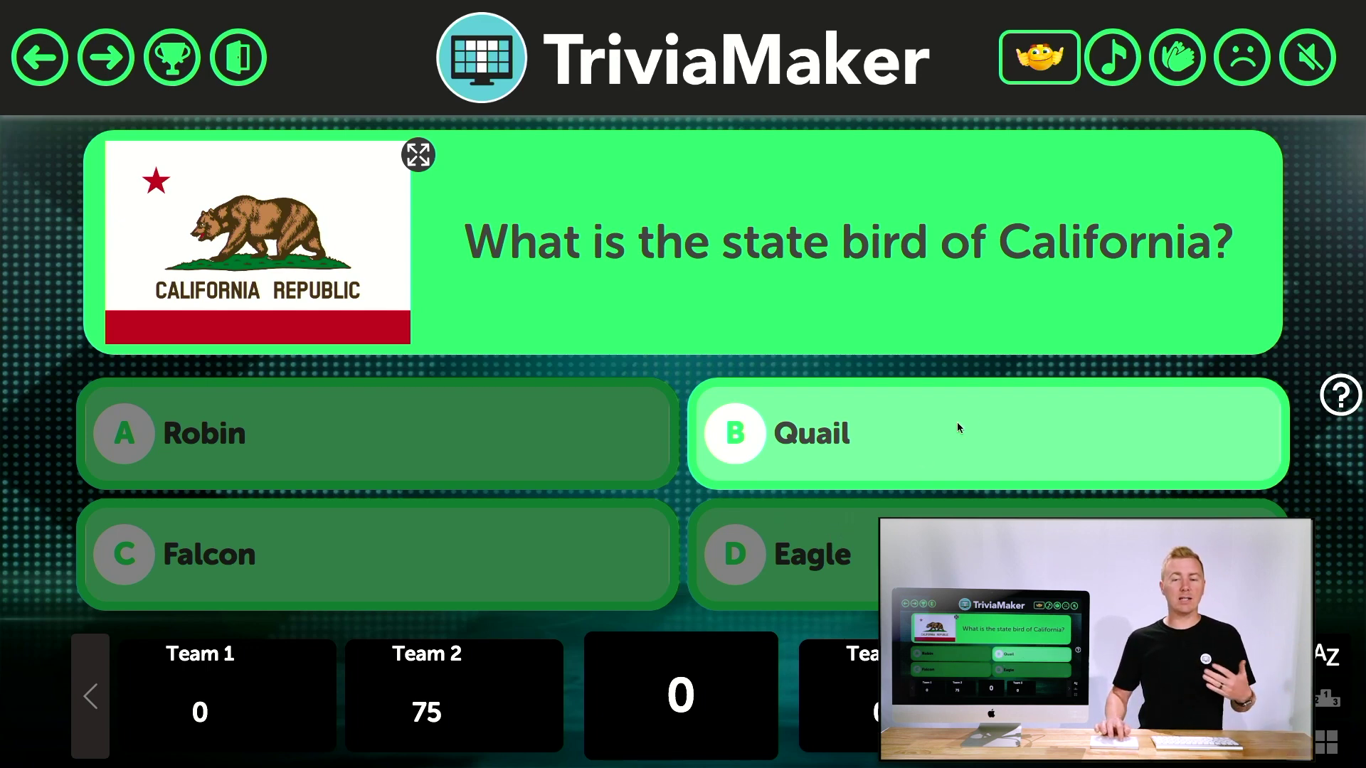
- View the additional information on the quail answer, including its enlarged picture, and return to the question
left_click(1340, 390)
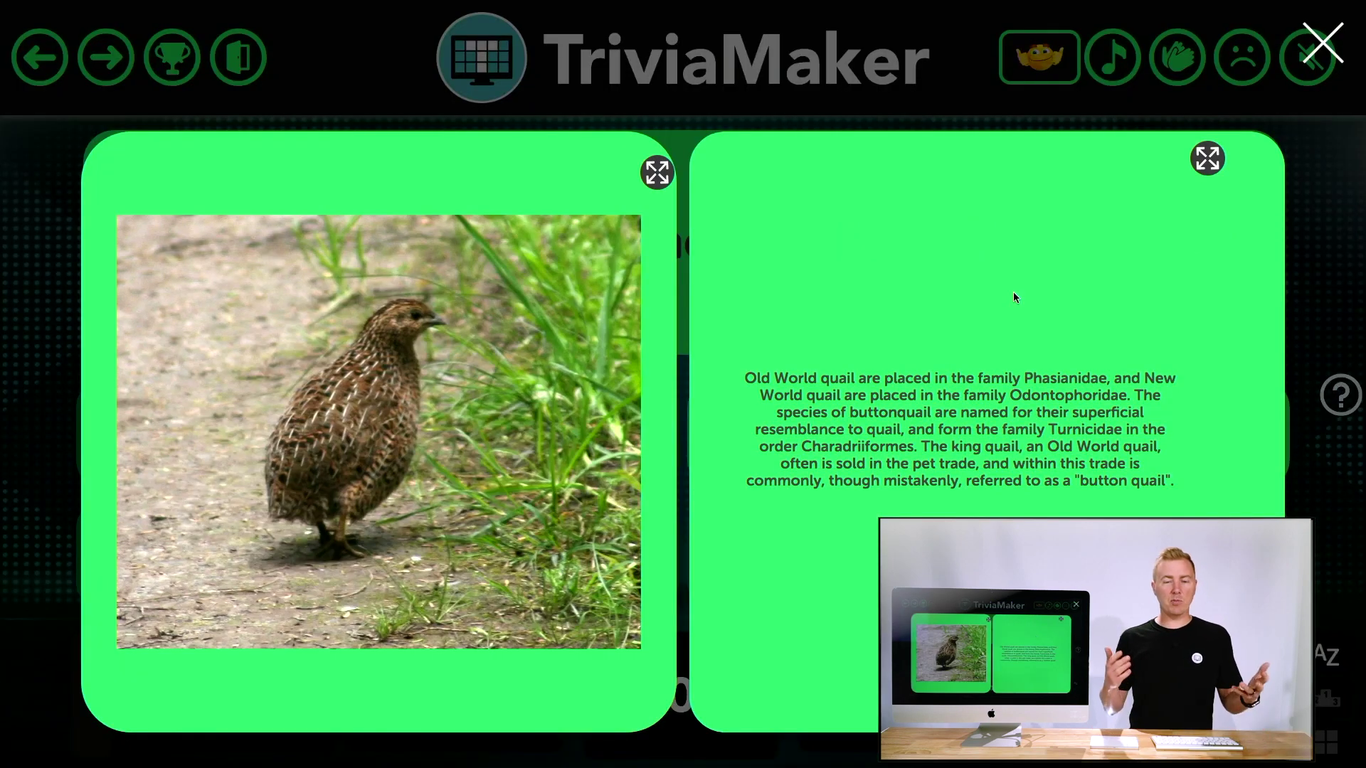
left_click(659, 175)
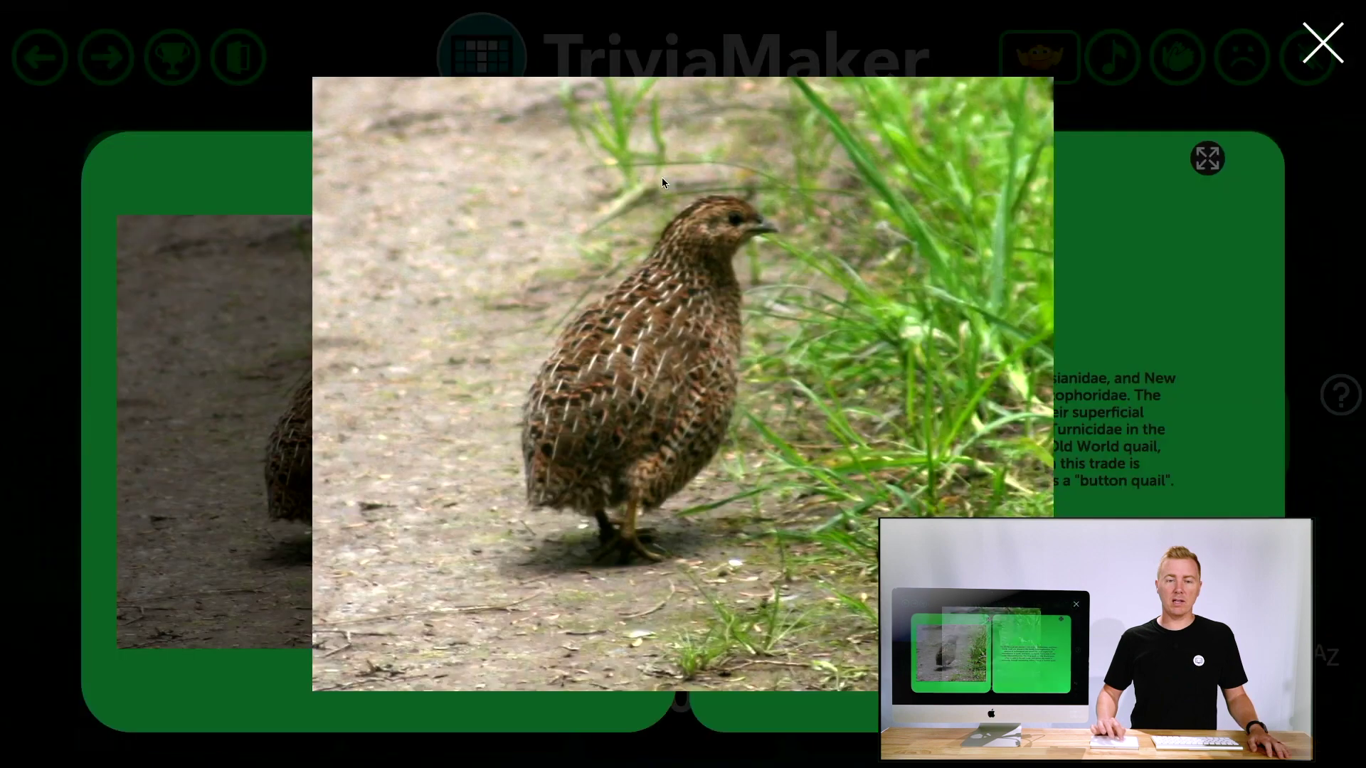
left_click(1319, 60)
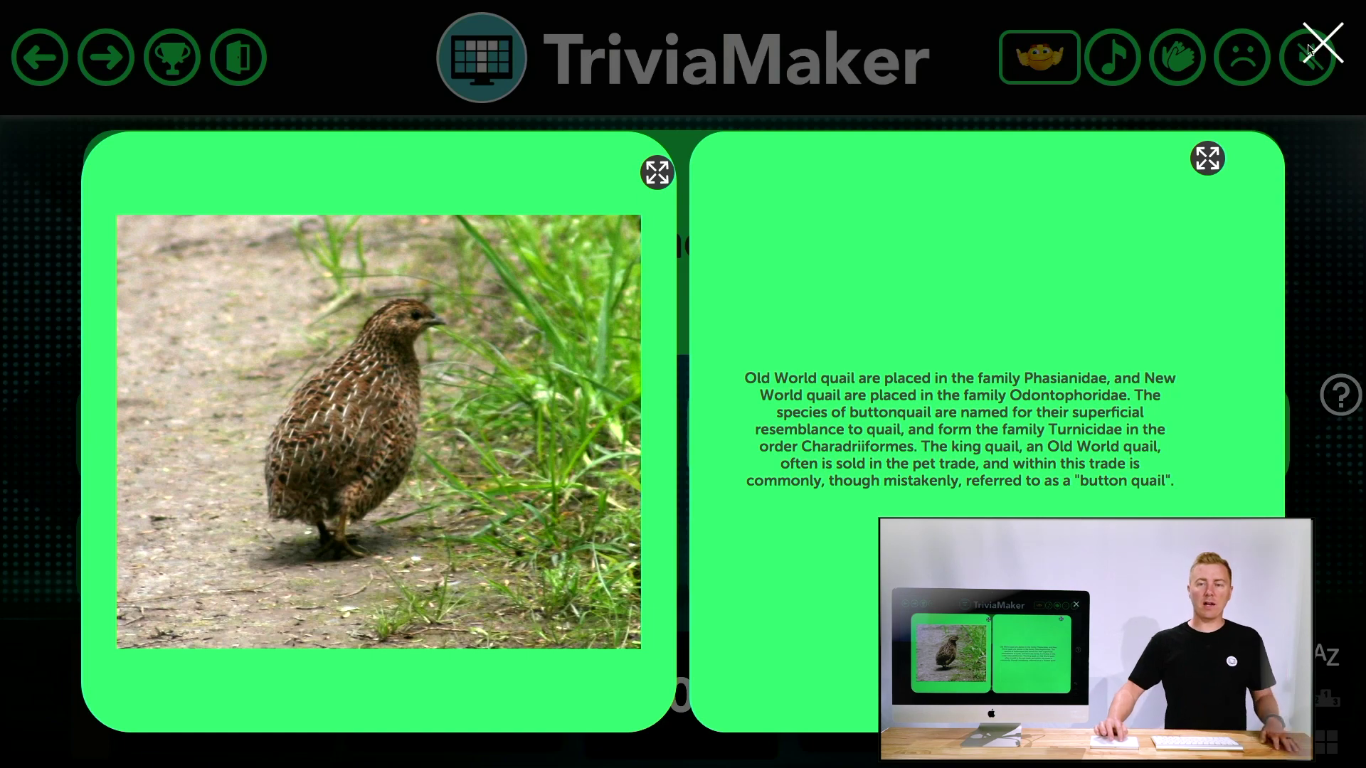
left_click(1322, 46)
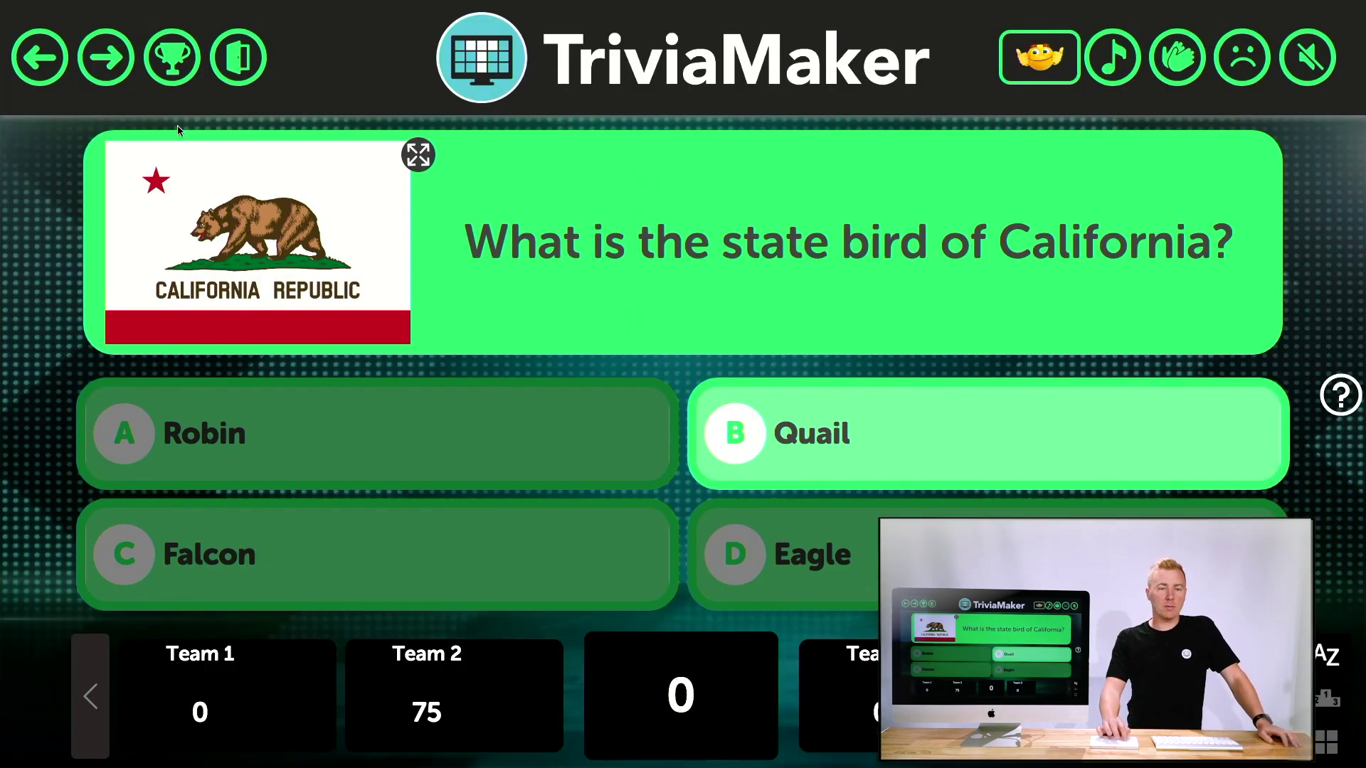
- Advance to the football team question, reveal its choices, answer Seahawks and 49ers, and award the points to Team 1
key("Right")
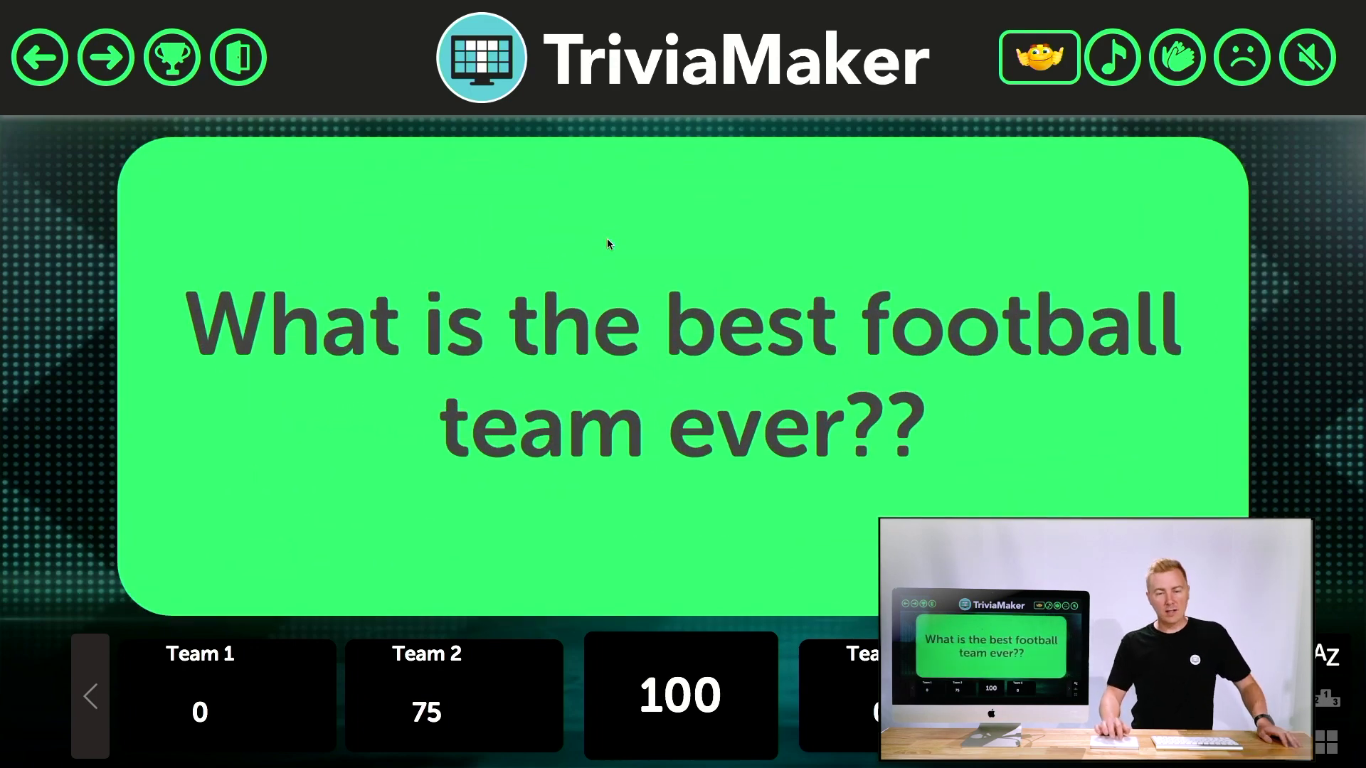
left_click(356, 464)
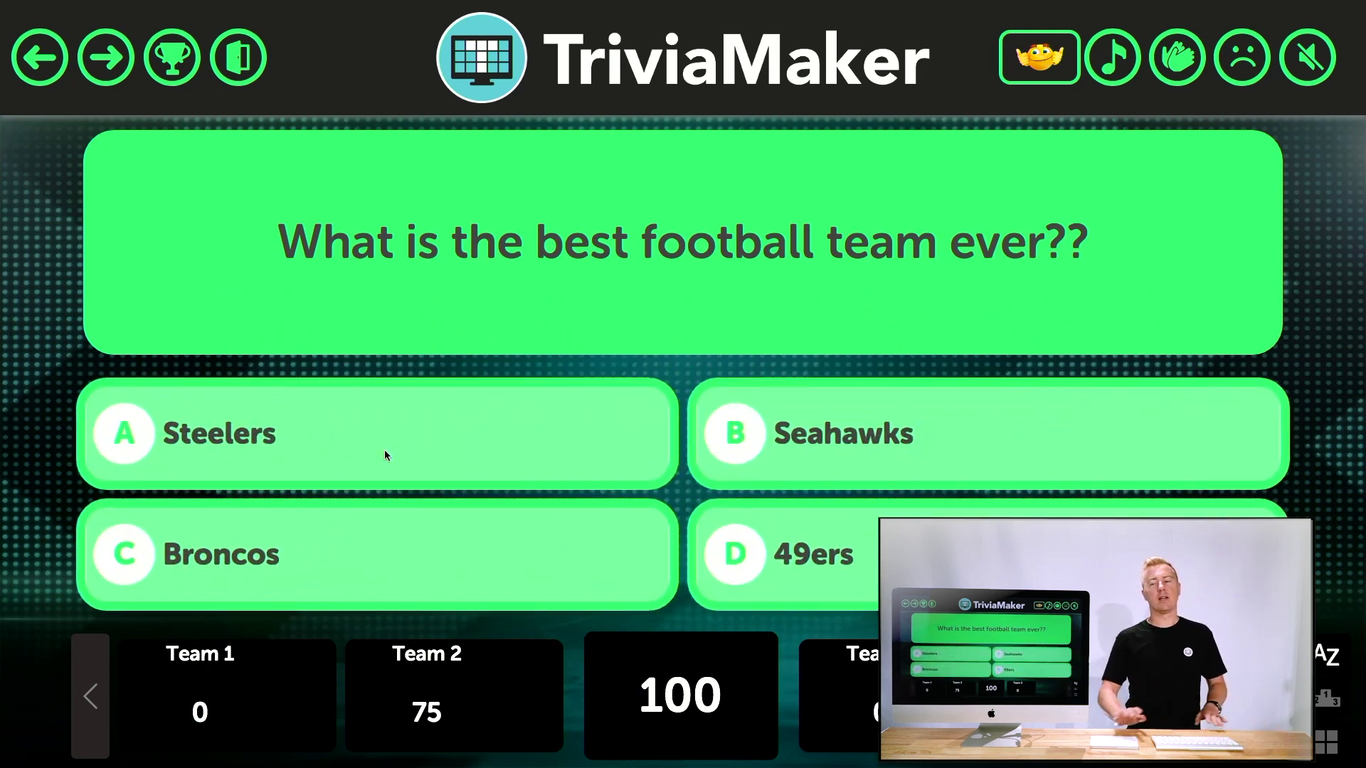
left_click(1003, 448)
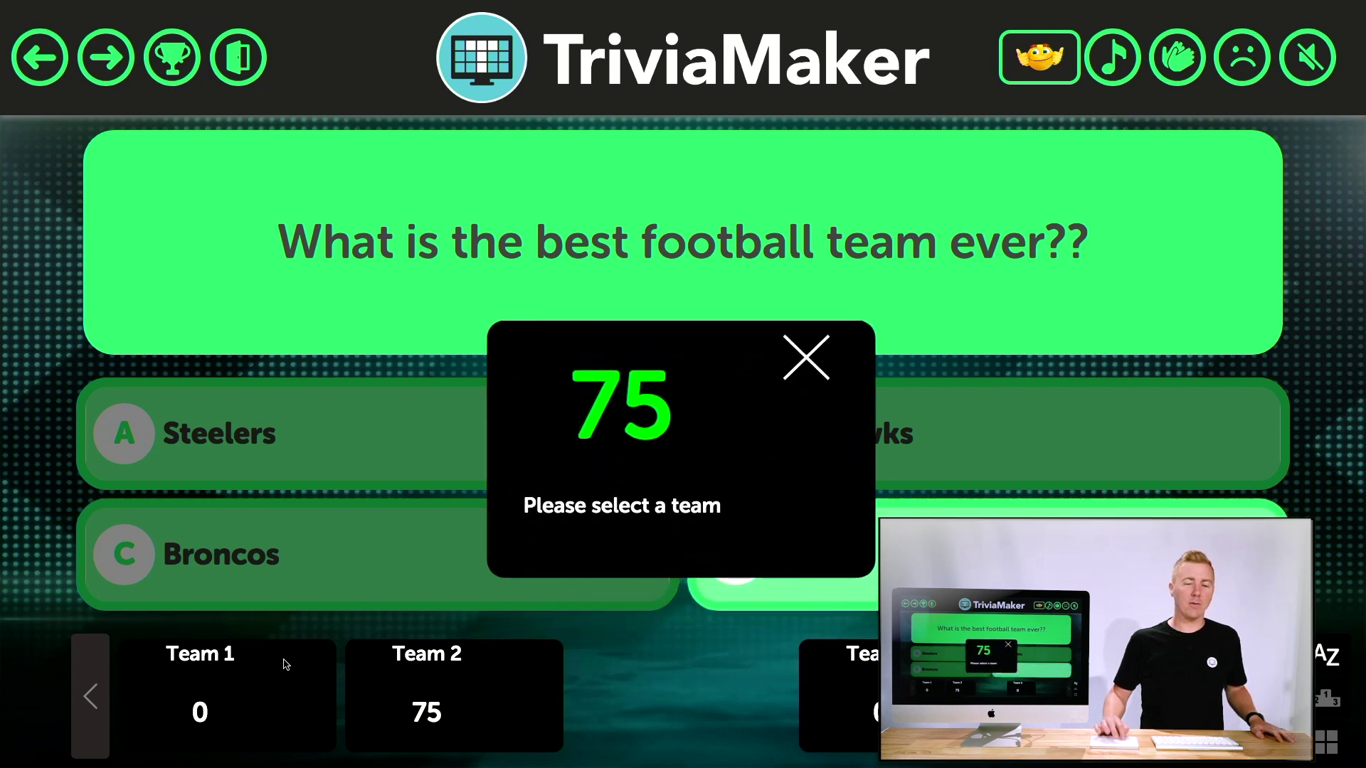
left_click(272, 673)
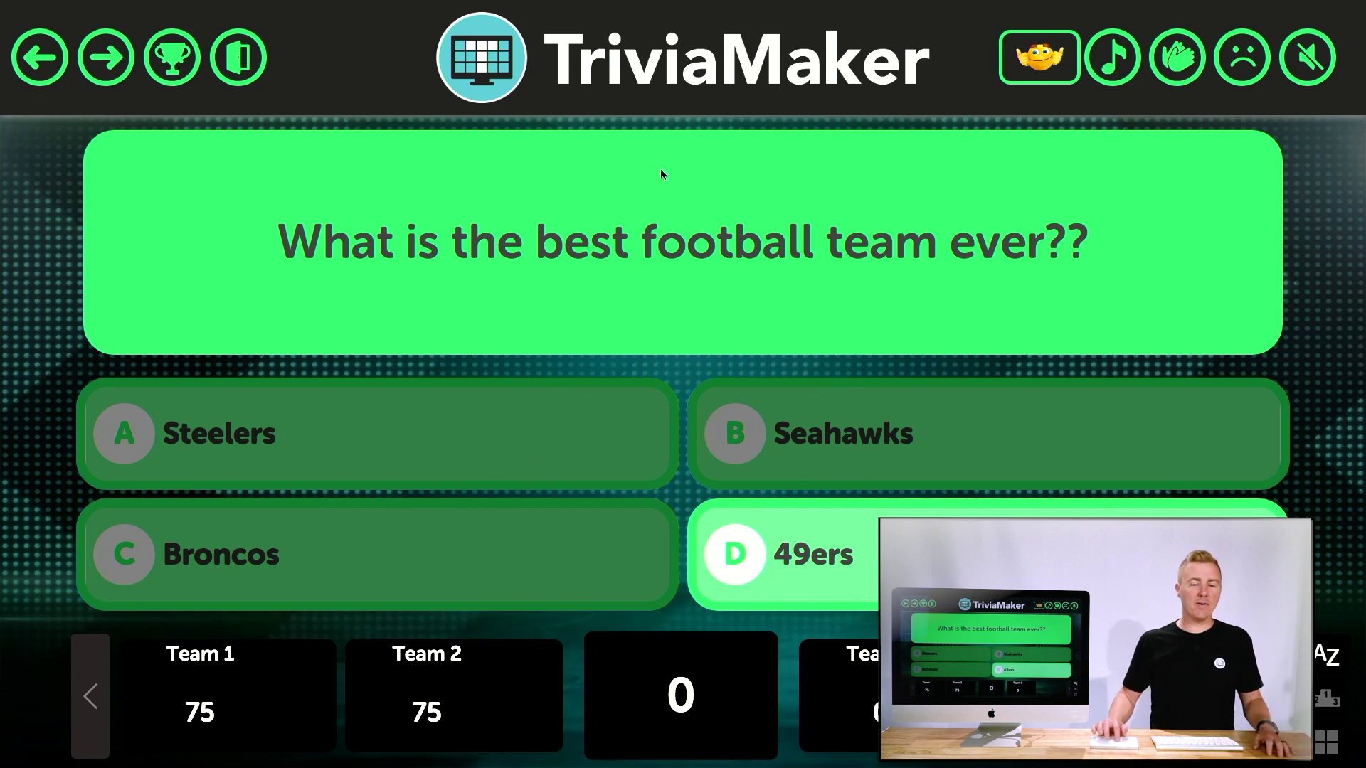
- Raise Team 2's score manually to 175 points and show the winner screen
mouse_move(364, 672)
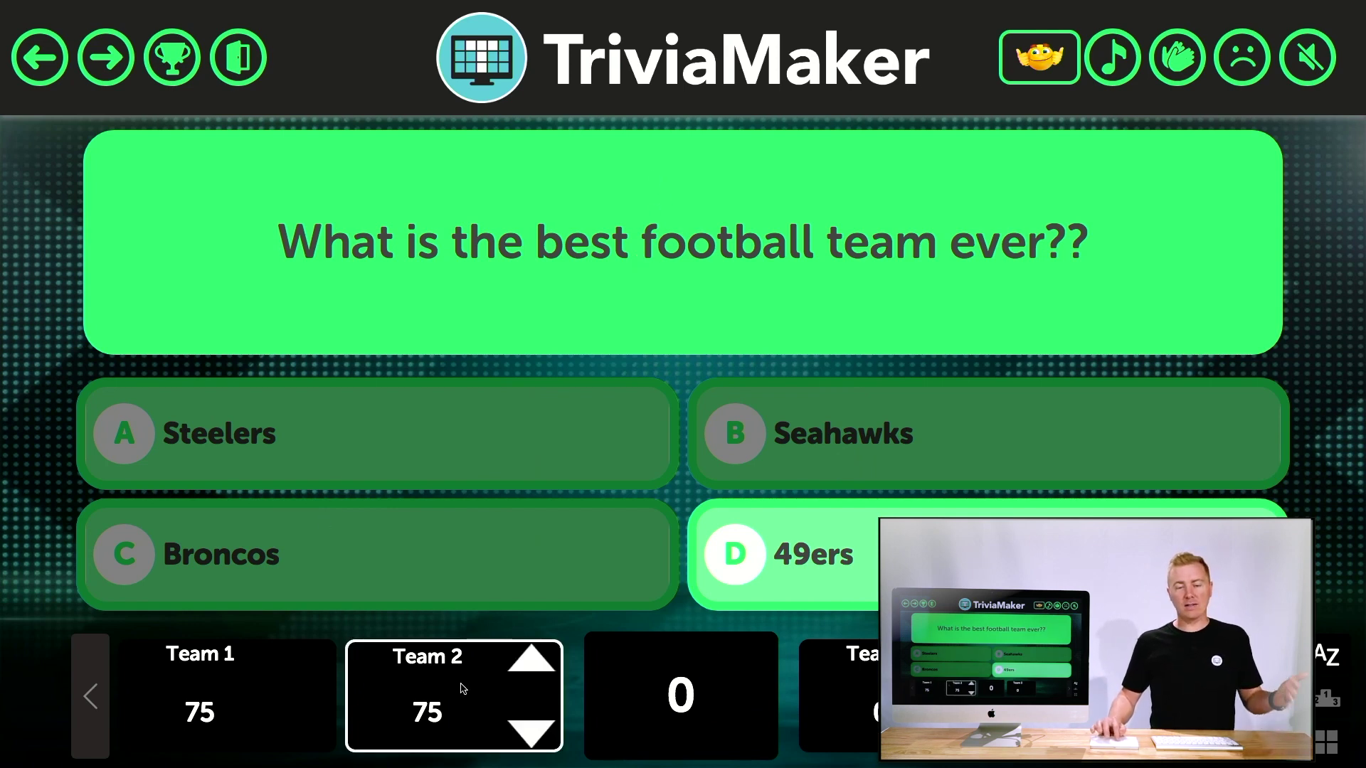
left_click(534, 665)
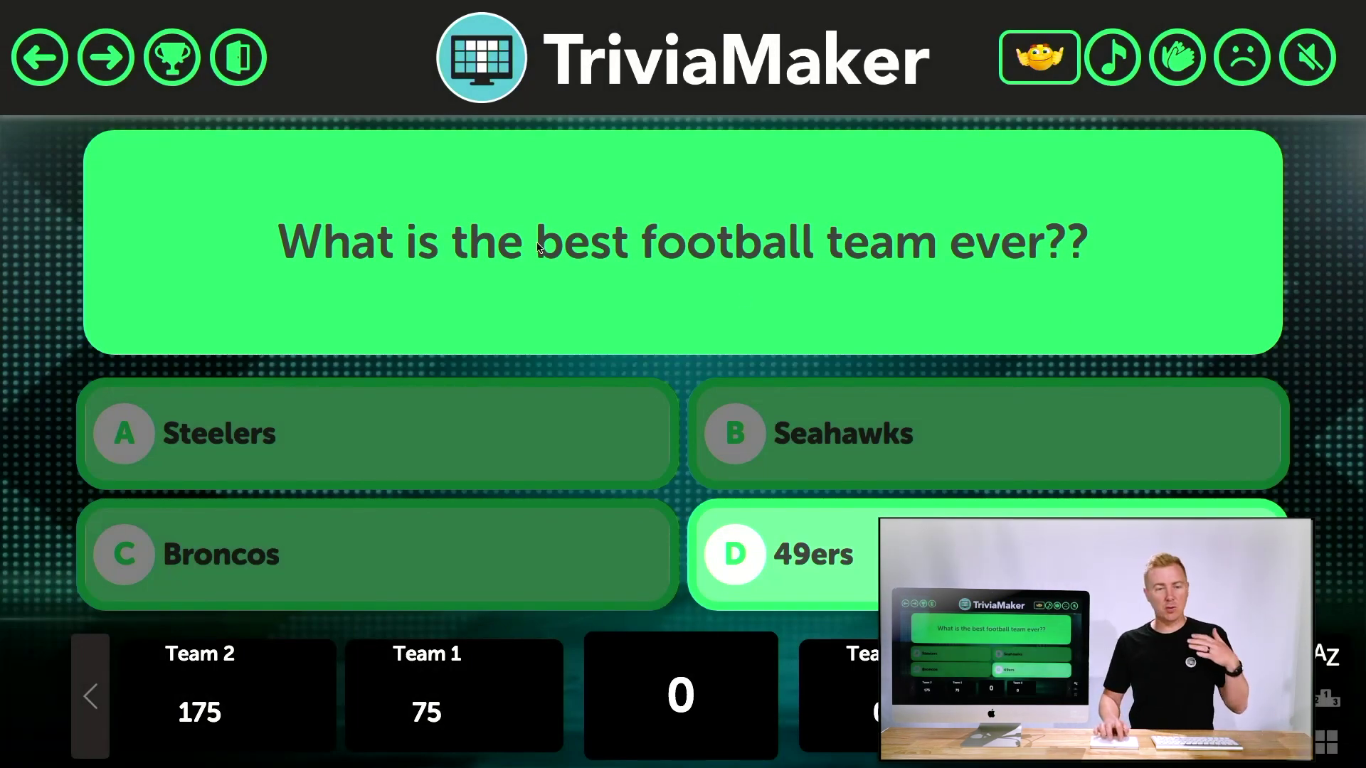
left_click(183, 69)
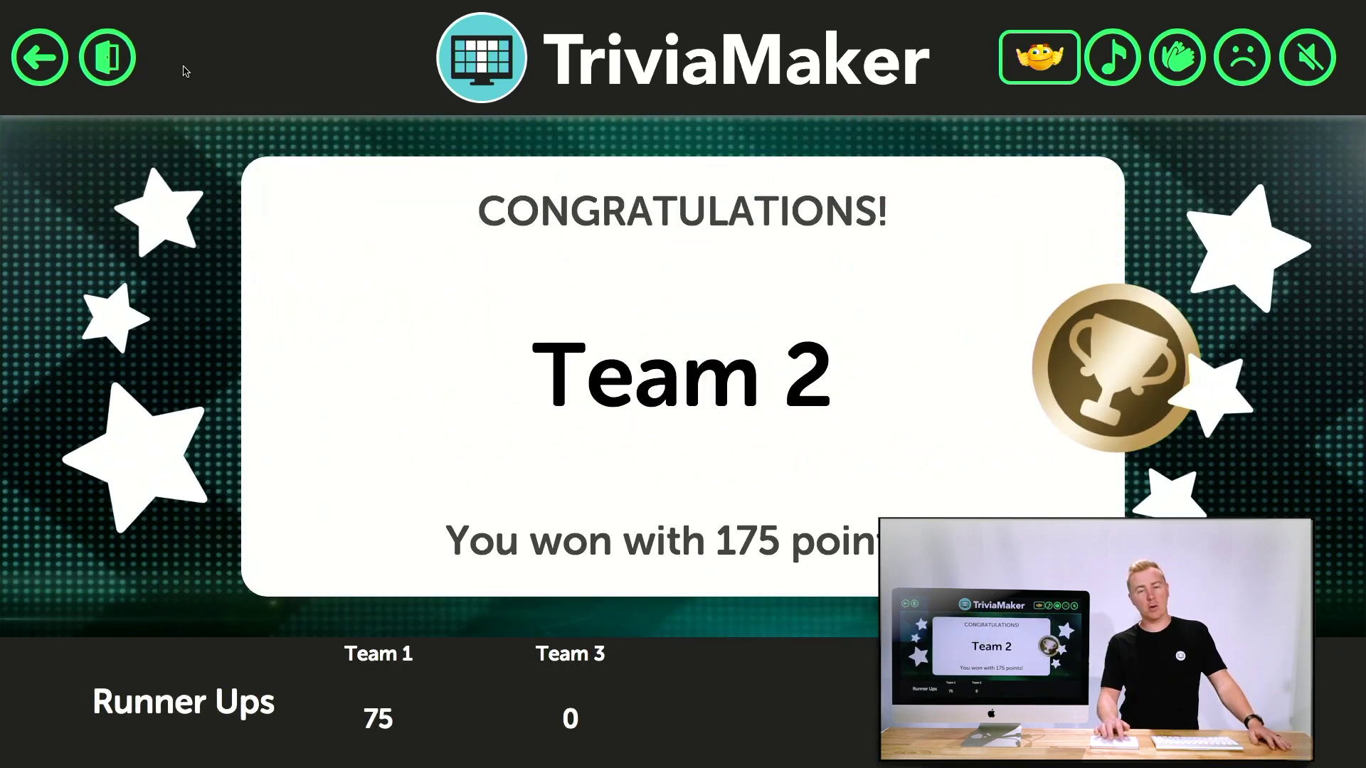